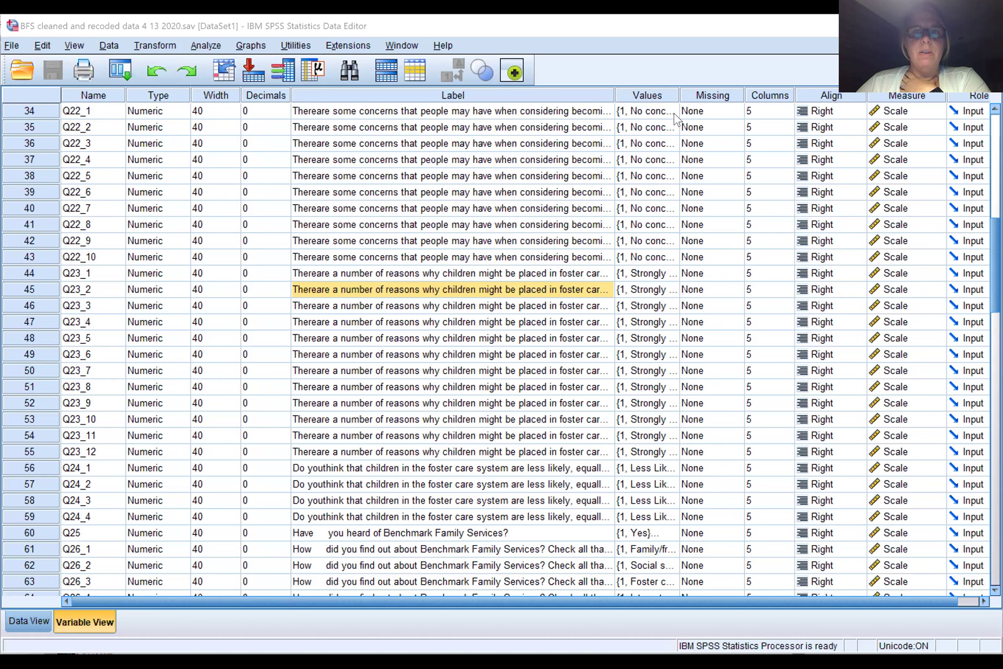
# Review the value labels defined for Q22_1, then close them without changes.
pyautogui.doubleClick(679, 95)
pyautogui.scroll(1, 667, 216)
pyautogui.scroll(1, 693, 254)
pyautogui.click(726, 208)
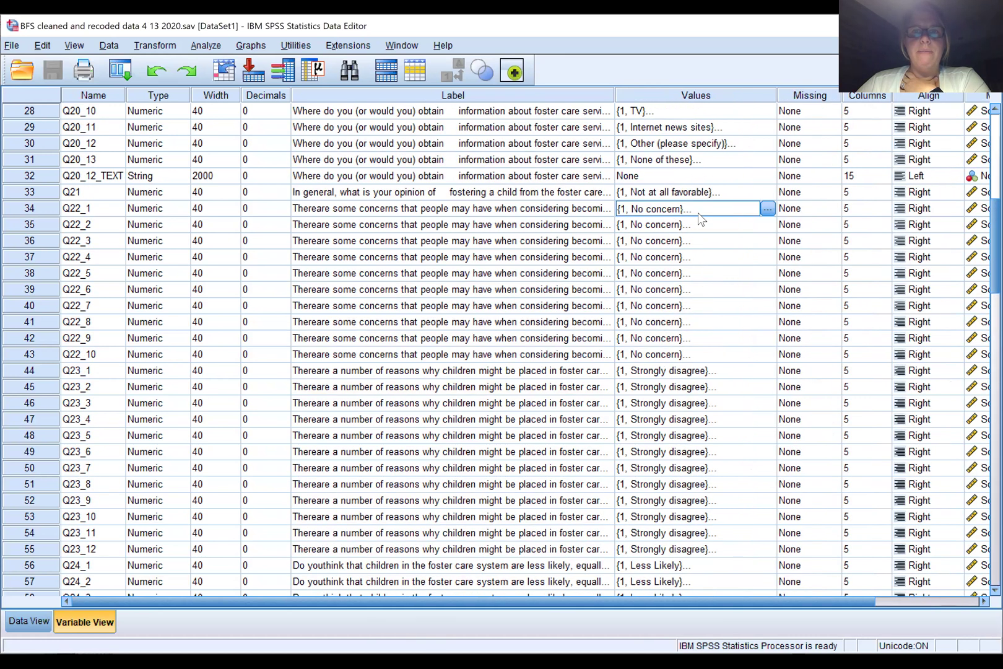
pyautogui.click(768, 209)
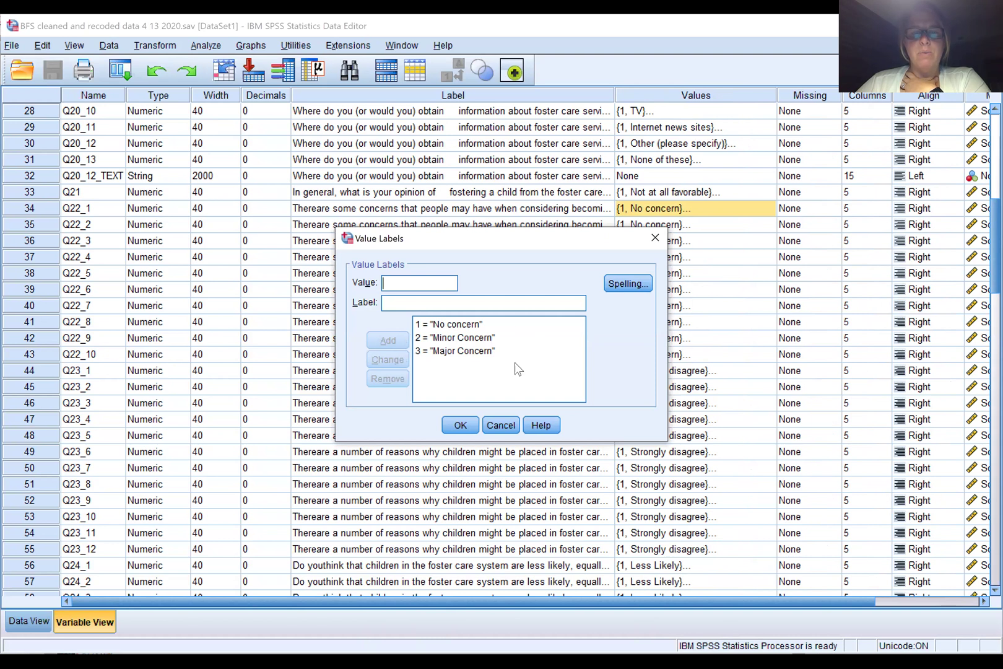
pyautogui.click(502, 426)
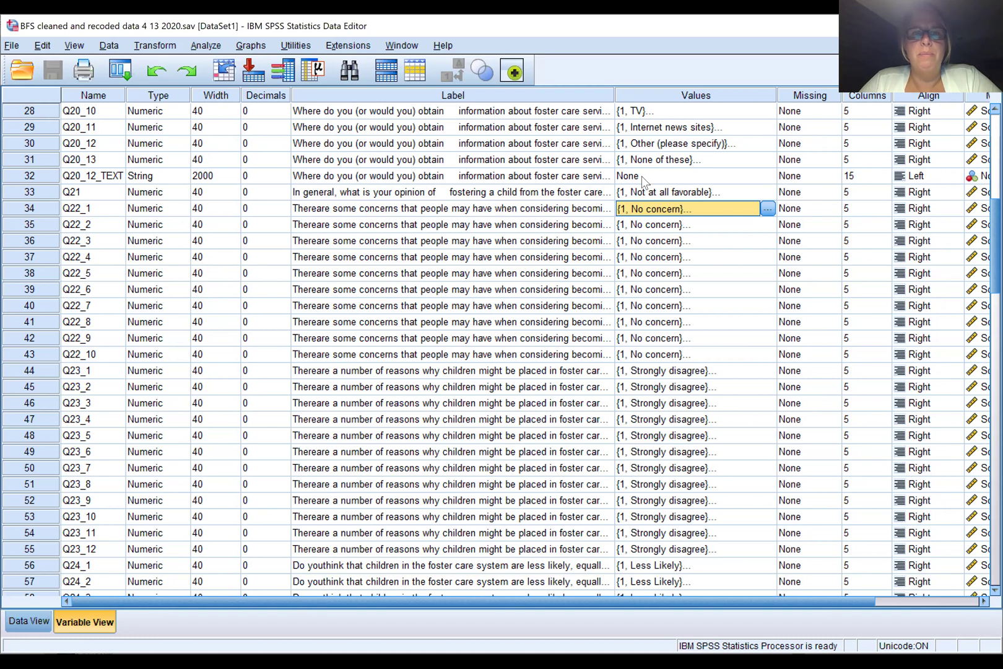
# Widen the Label column to show full concern text and select rows Q22_1 through Q22_10.
pyautogui.moveTo(612, 92); pyautogui.dragTo(999, 106)
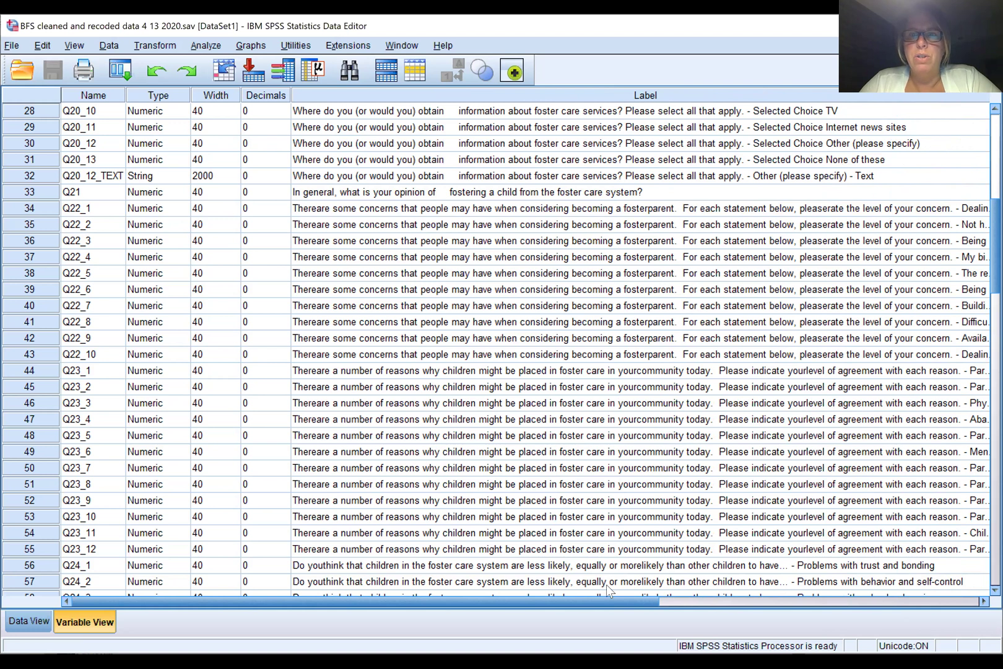
pyautogui.hscroll(3, 606, 585)
pyautogui.moveTo(735, 94); pyautogui.dragTo(839, 96)
pyautogui.moveTo(904, 113); pyautogui.dragTo(907, 113)
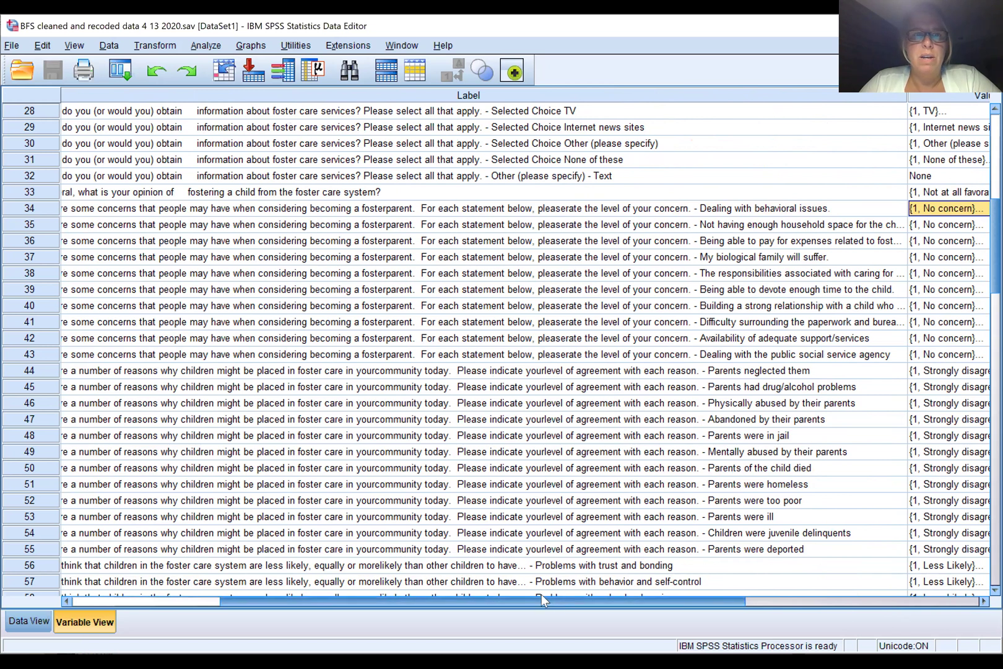
pyautogui.hscroll(-1, 363, 603)
pyautogui.hscroll(-2, 362, 603)
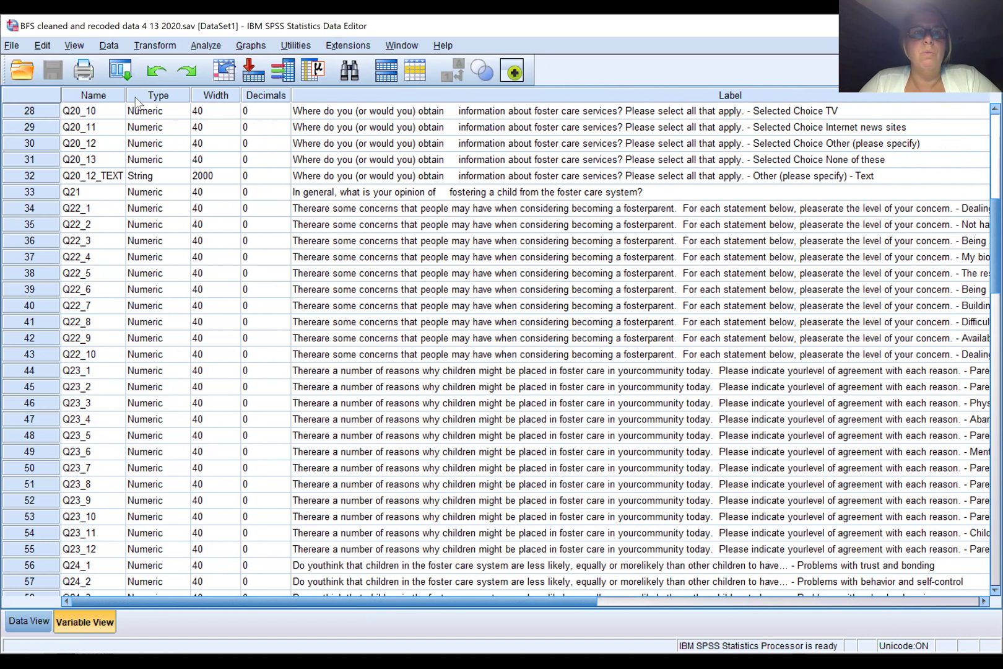
pyautogui.click(41, 210)
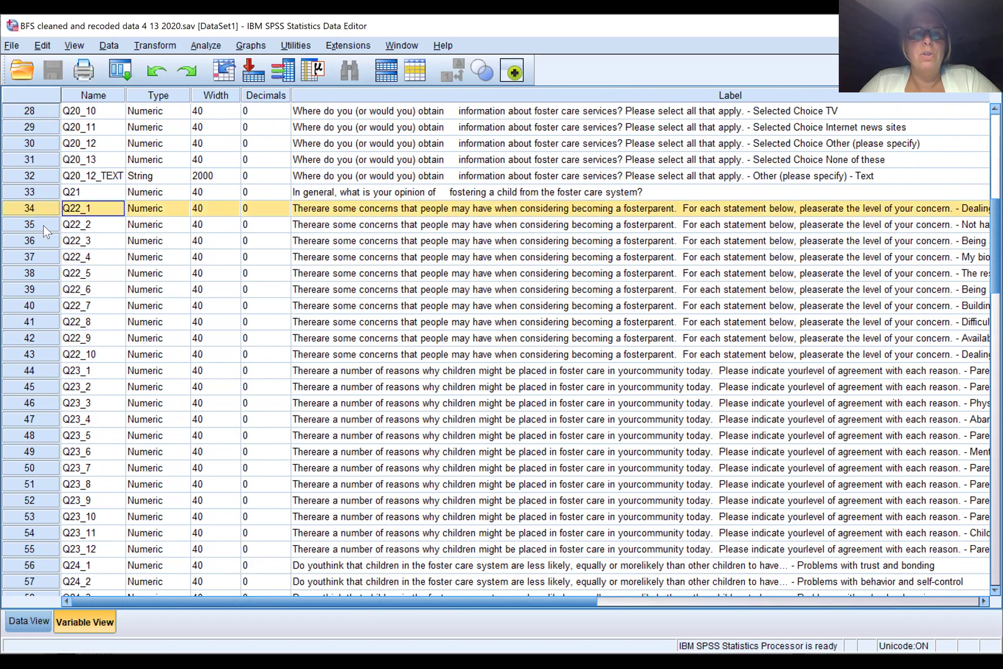
pyautogui.click(43, 226)
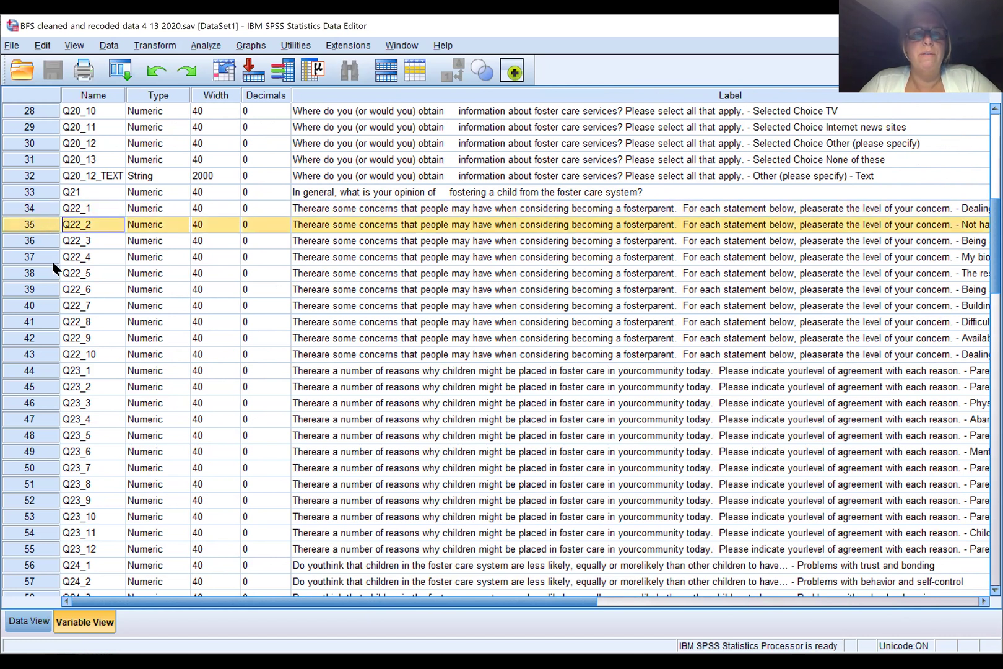
pyautogui.click(57, 357)
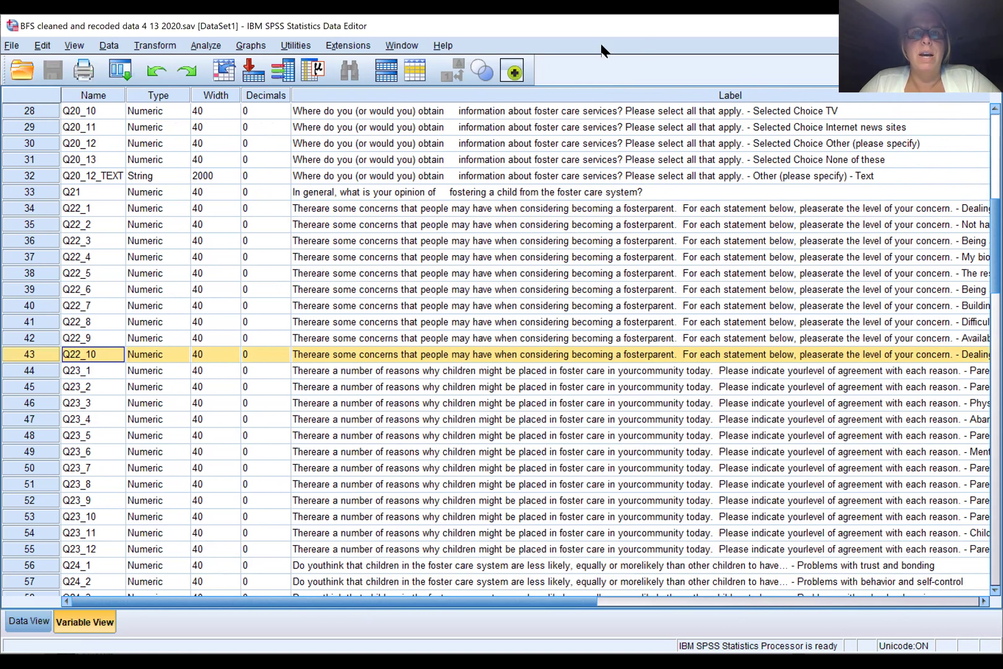
# Bring up the Transform > Recode into Different Variables dialog.
pyautogui.click(149, 45)
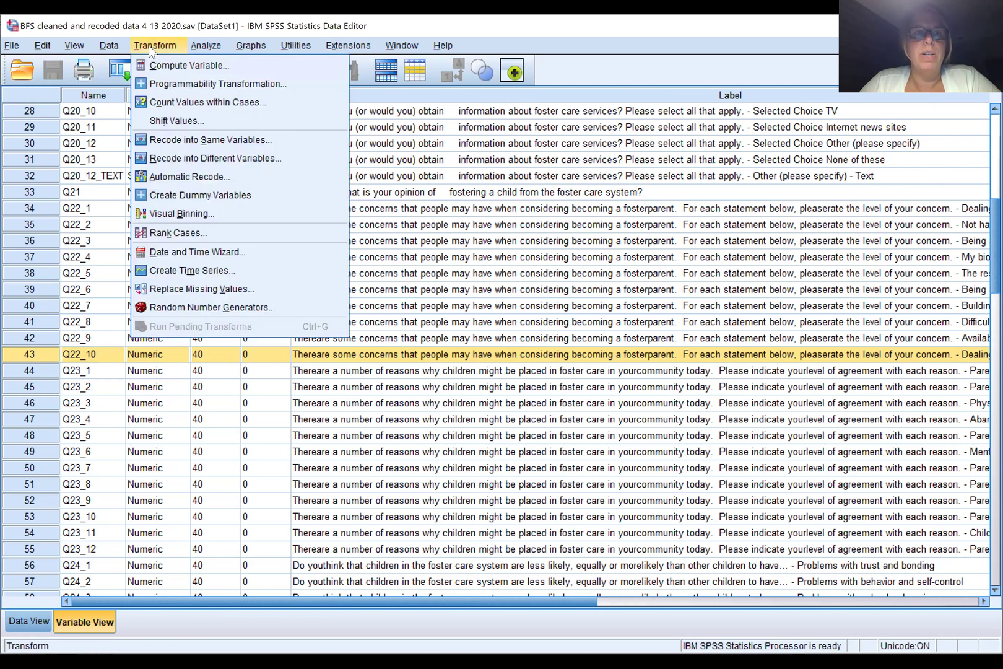
pyautogui.click(184, 158)
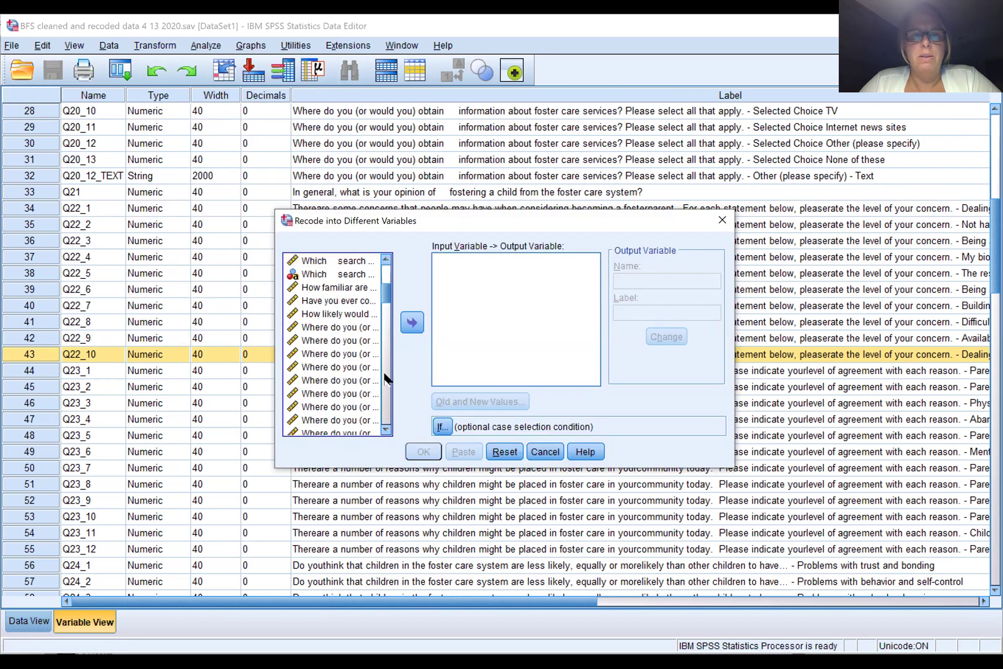
pyautogui.click(384, 377)
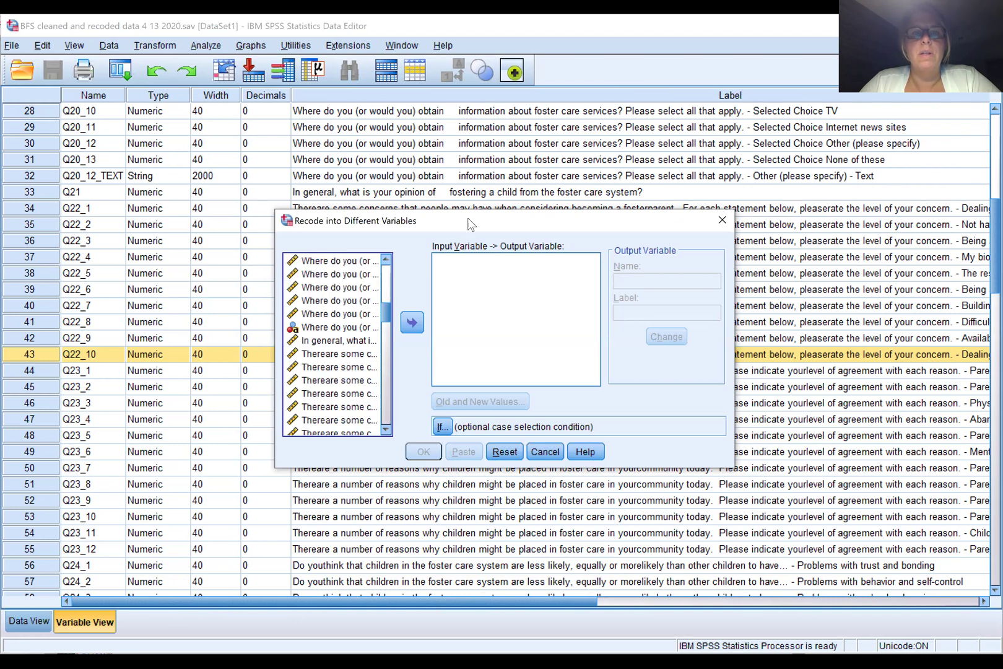
pyautogui.moveTo(469, 223); pyautogui.dragTo(458, 270)
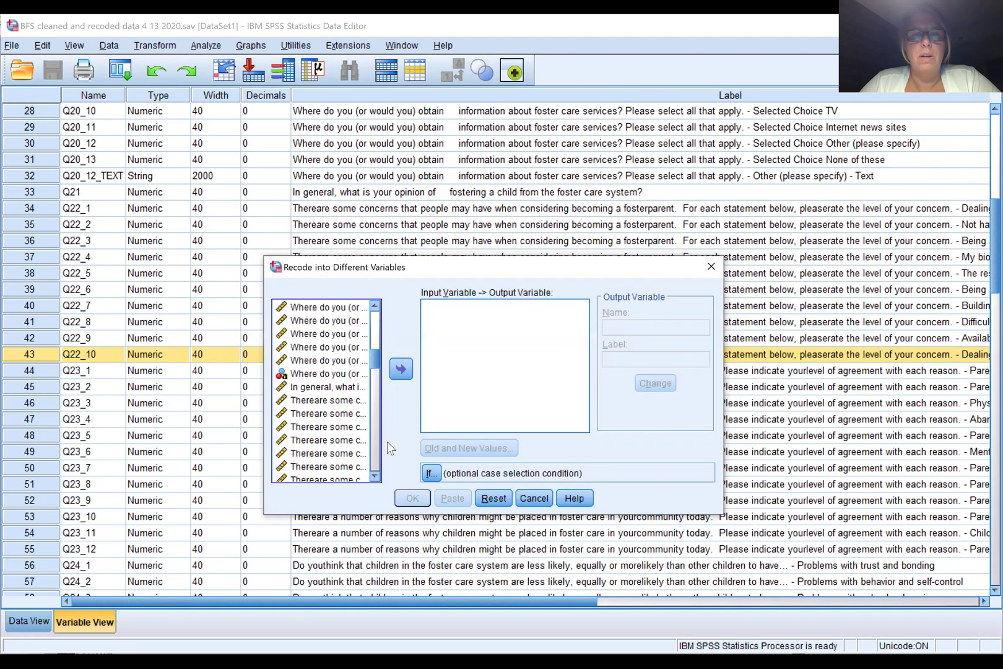
# Move the ten variables Q22_1 through Q22_10 into the Numeric Variable list.
pyautogui.click(333, 401)
pyautogui.click(375, 477)
pyautogui.click(375, 477)
pyautogui.click(375, 476)
pyautogui.click(376, 477)
pyautogui.click(375, 477)
pyautogui.click(376, 476)
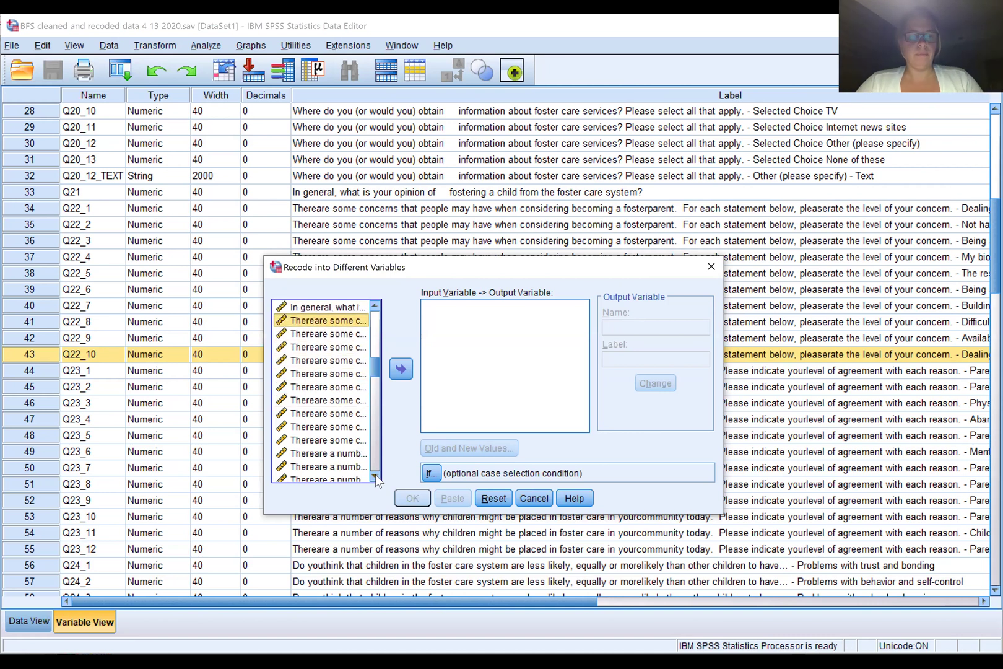
pyautogui.keyDown('shift'); pyautogui.click(345, 440); pyautogui.keyUp('shift')
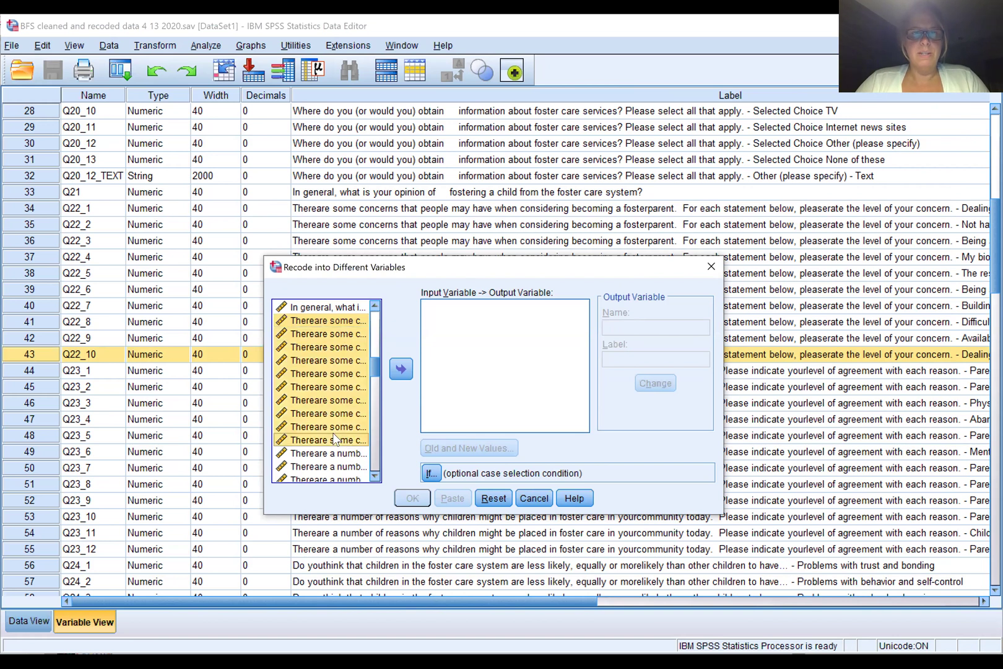
pyautogui.click(402, 369)
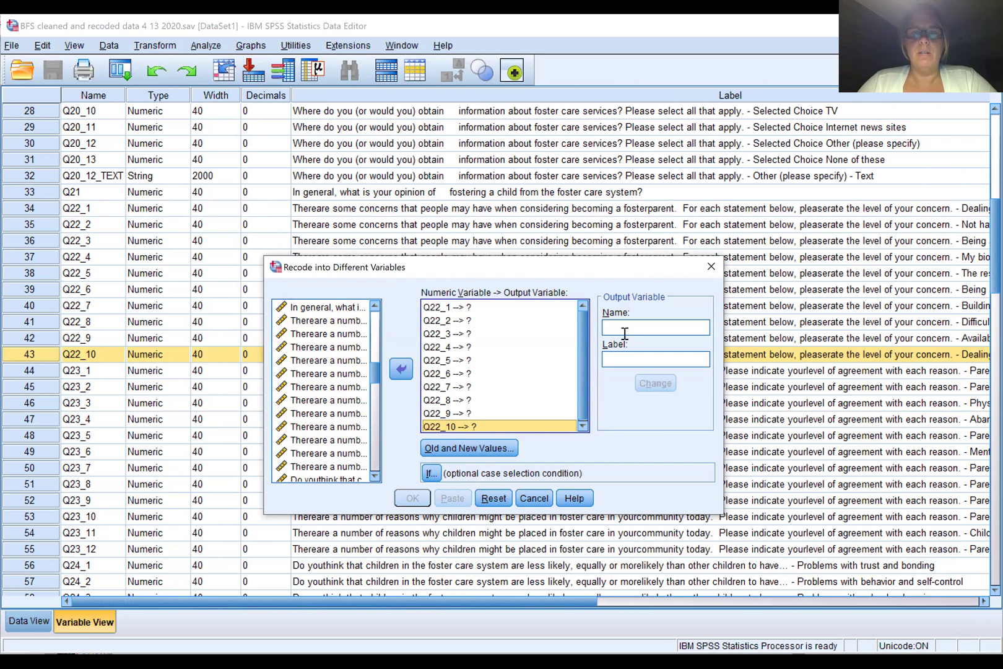
# Name the output variables Q22_1_TB for Q22_1 and Q22_2_TB for Q22_2.
pyautogui.click(470, 307)
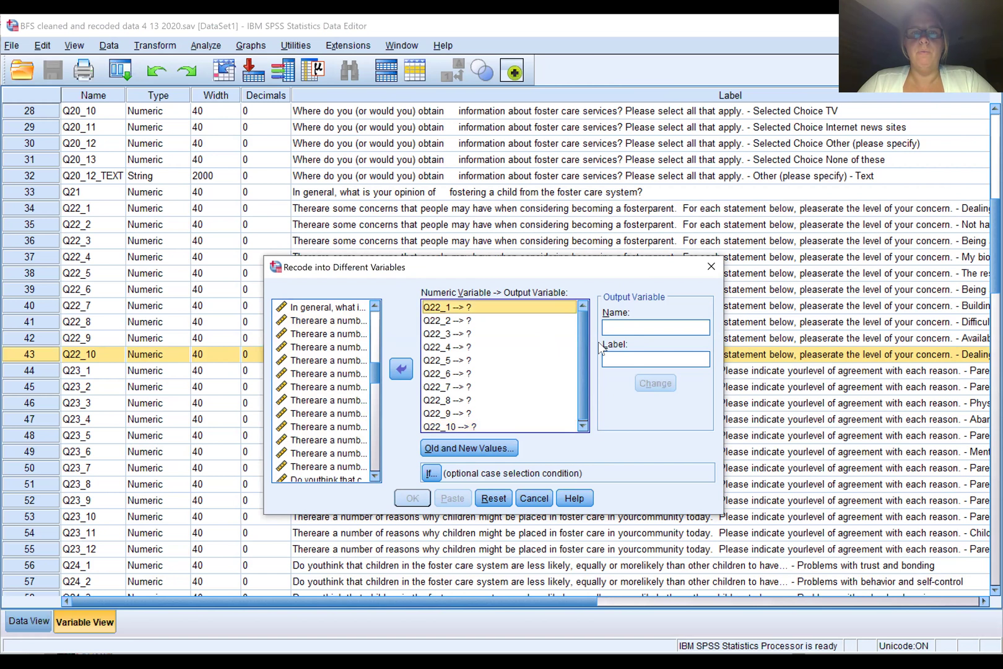
pyautogui.click(627, 327)
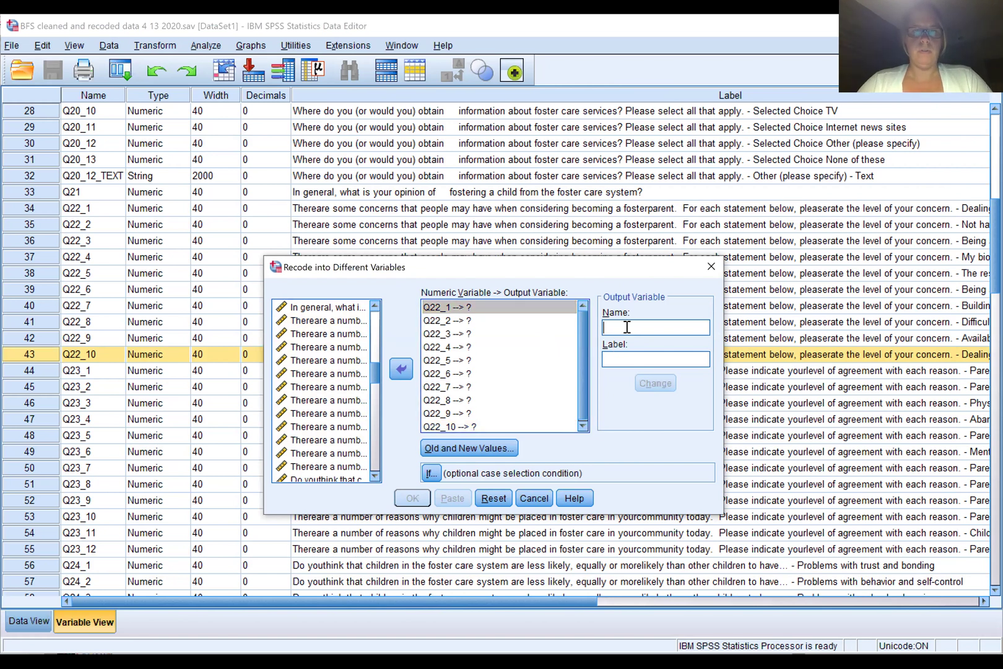
pyautogui.write('Q22_1')
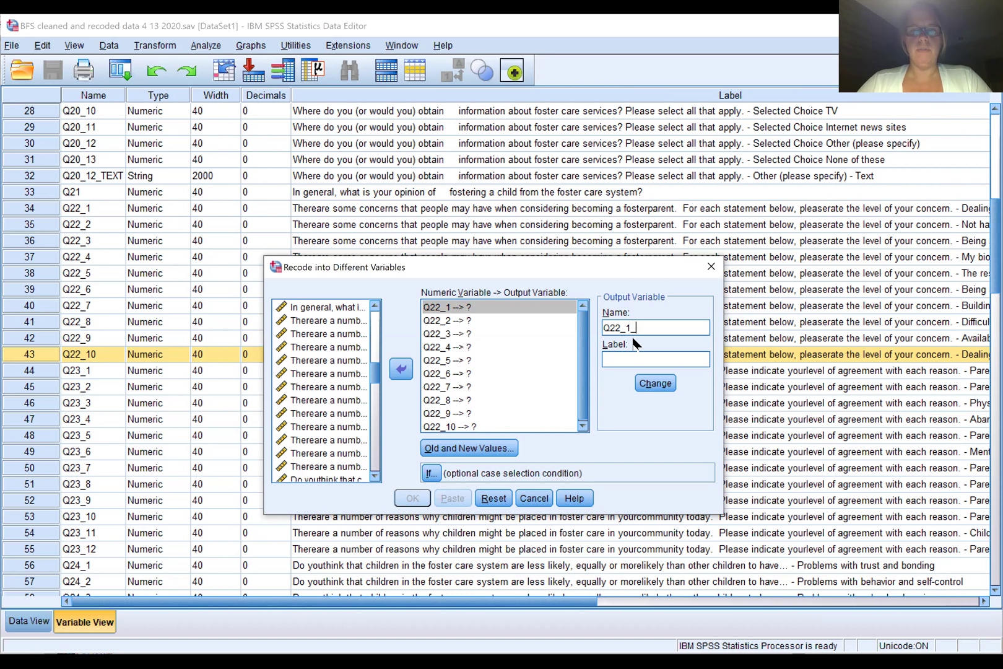
pyautogui.write('_TB')
pyautogui.click(657, 383)
pyautogui.click(464, 320)
pyautogui.click(620, 327)
pyautogui.write('Q22_')
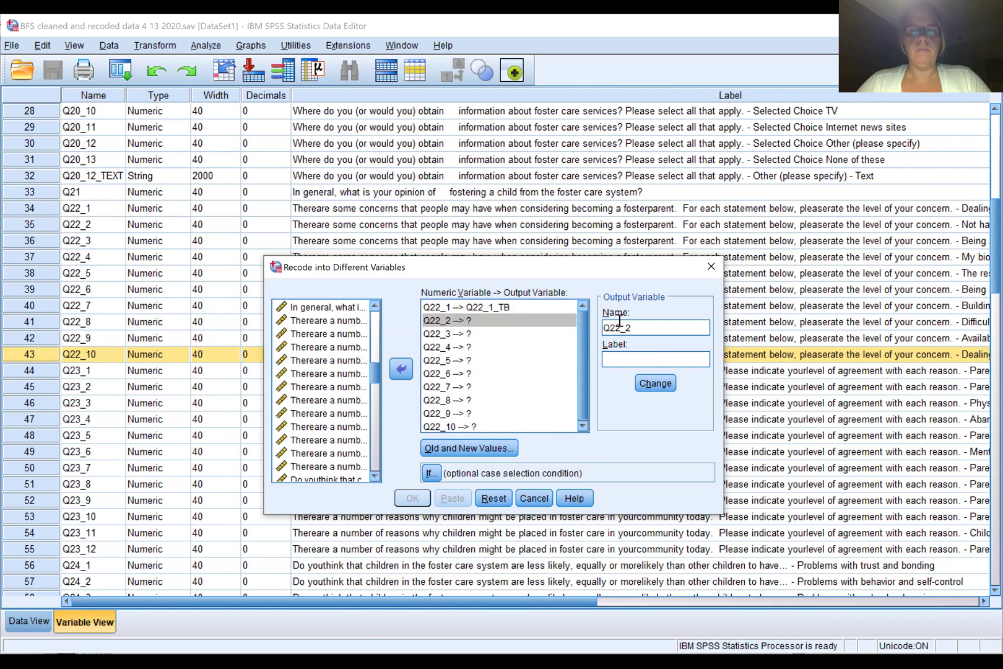
pyautogui.write('2_TB')
pyautogui.click(655, 383)
# Name the output variables Q22_3_TB for Q22_3 and Q22_4_TB for Q22_4, fixing a typo.
pyautogui.click(458, 334)
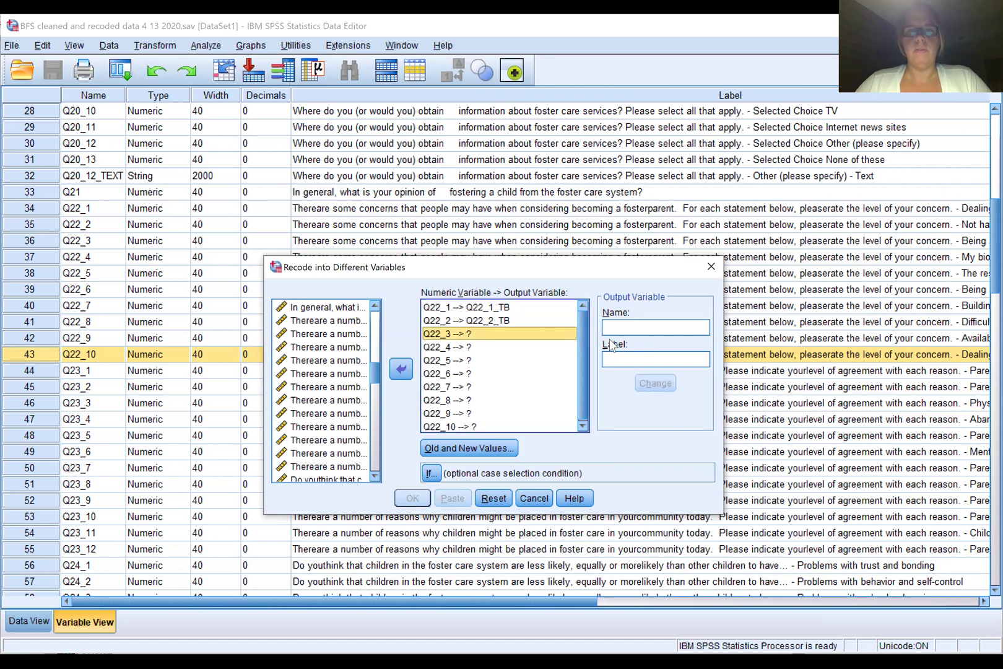
pyautogui.click(618, 327)
pyautogui.write('Q')
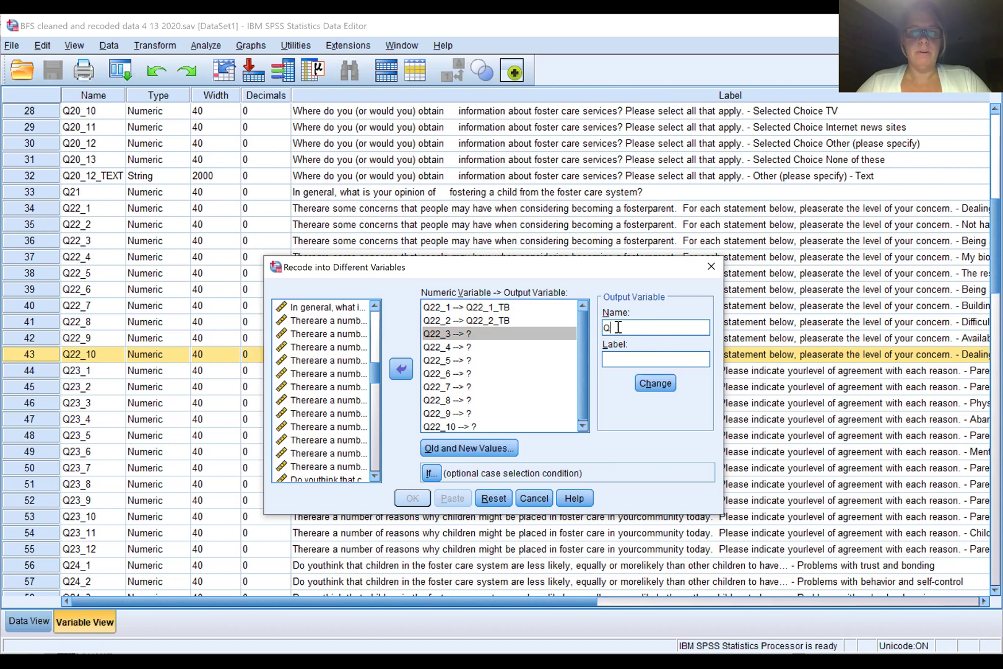
pyautogui.write('22_3_TB')
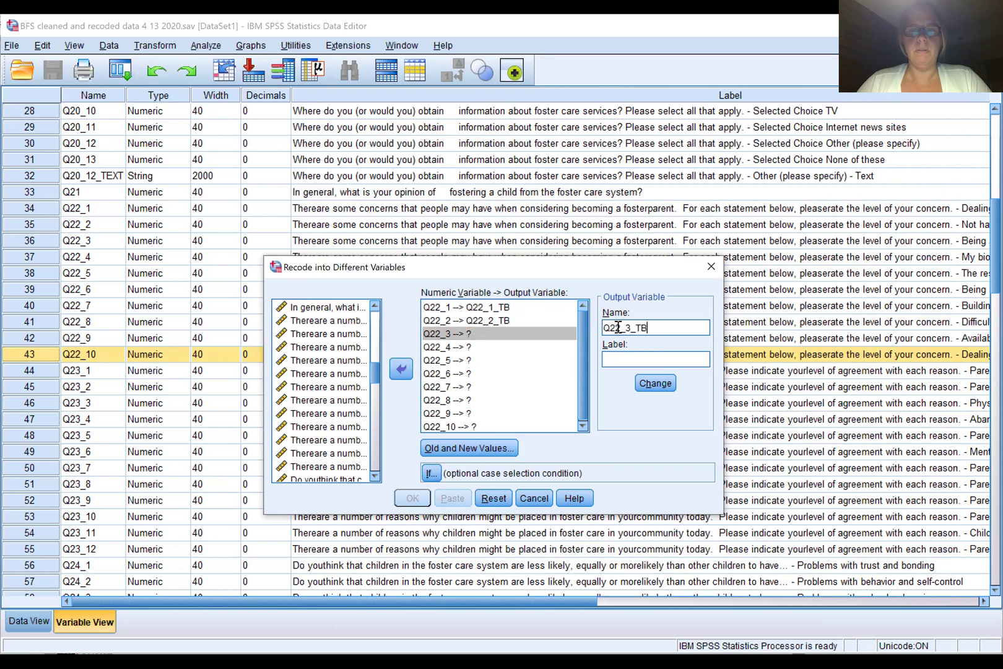
pyautogui.click(659, 381)
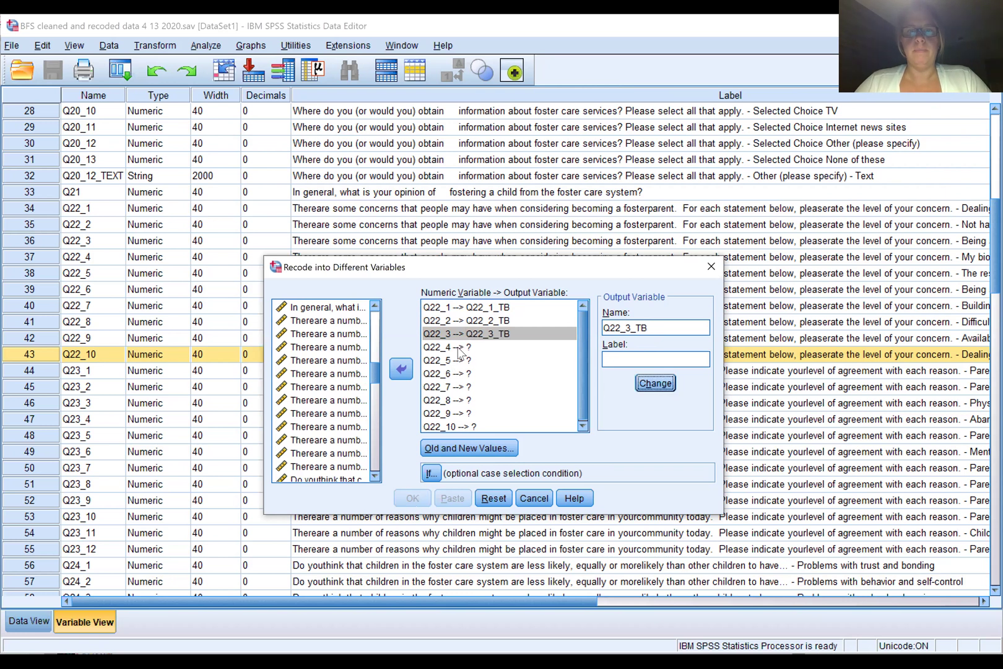
pyautogui.click(458, 348)
pyautogui.click(616, 326)
pyautogui.write('Q@')
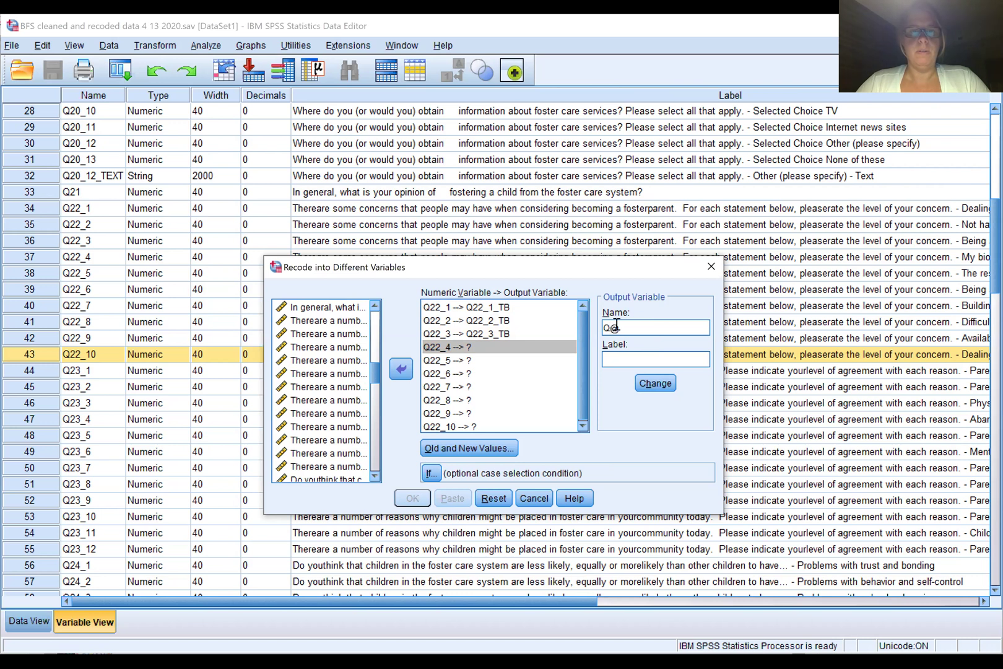
pyautogui.write('22')
pyautogui.write('_4_TB')
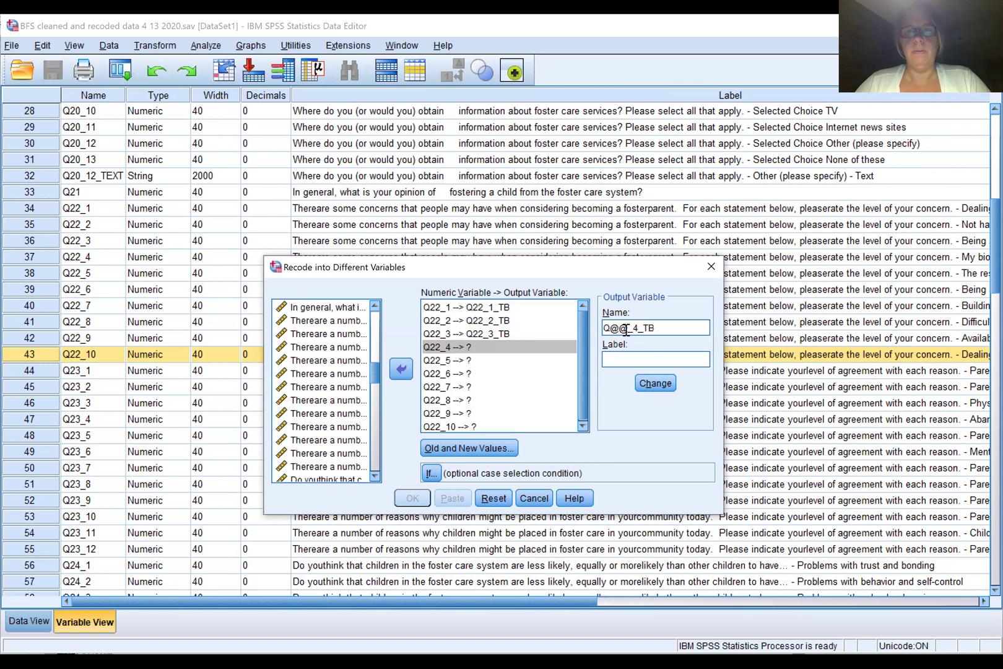
pyautogui.click(615, 327)
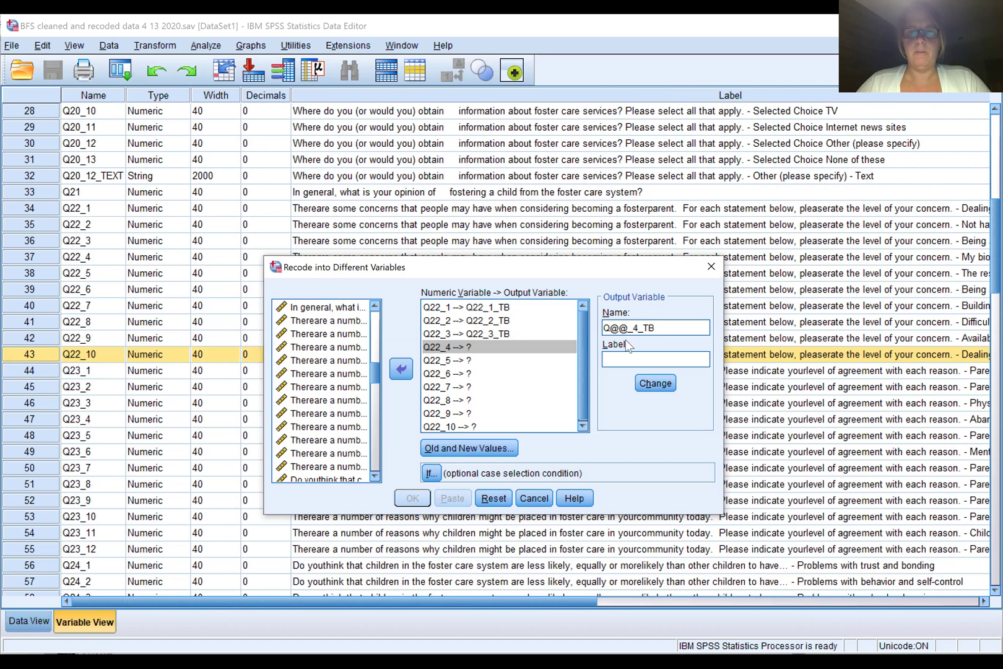
pyautogui.press('Delete')
pyautogui.write('22')
pyautogui.click(658, 382)
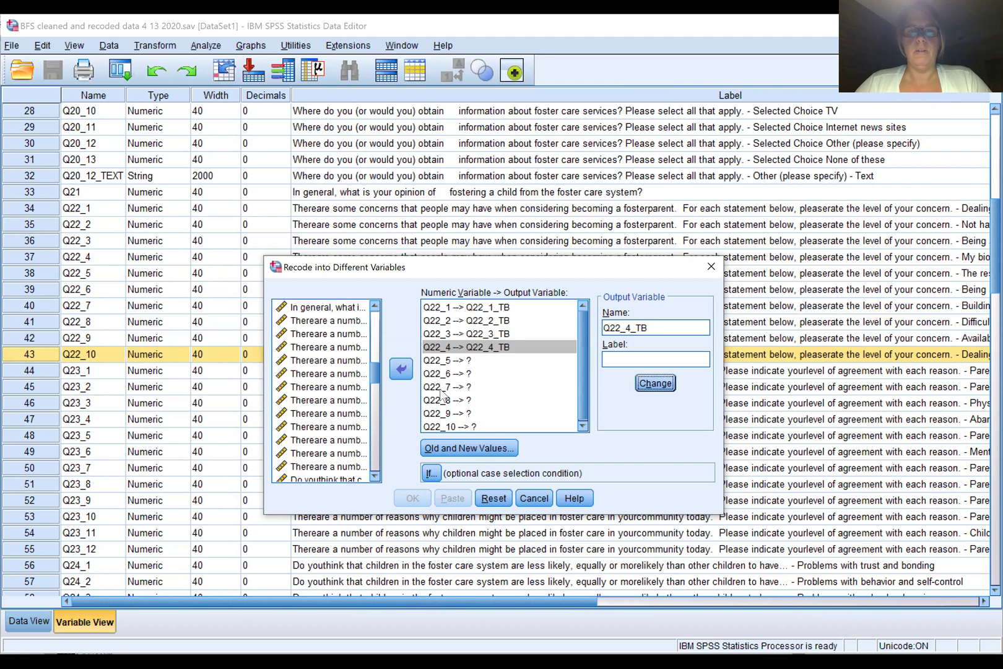
# Remove Q22_5 through Q22_10 from the recode list.
pyautogui.click(436, 361)
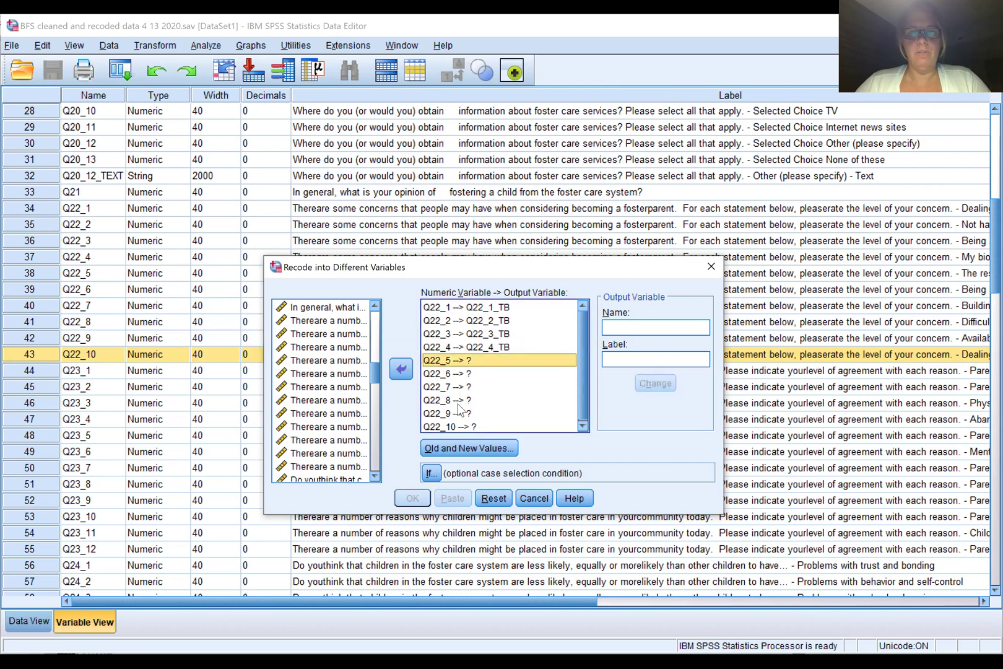
pyautogui.click(449, 427)
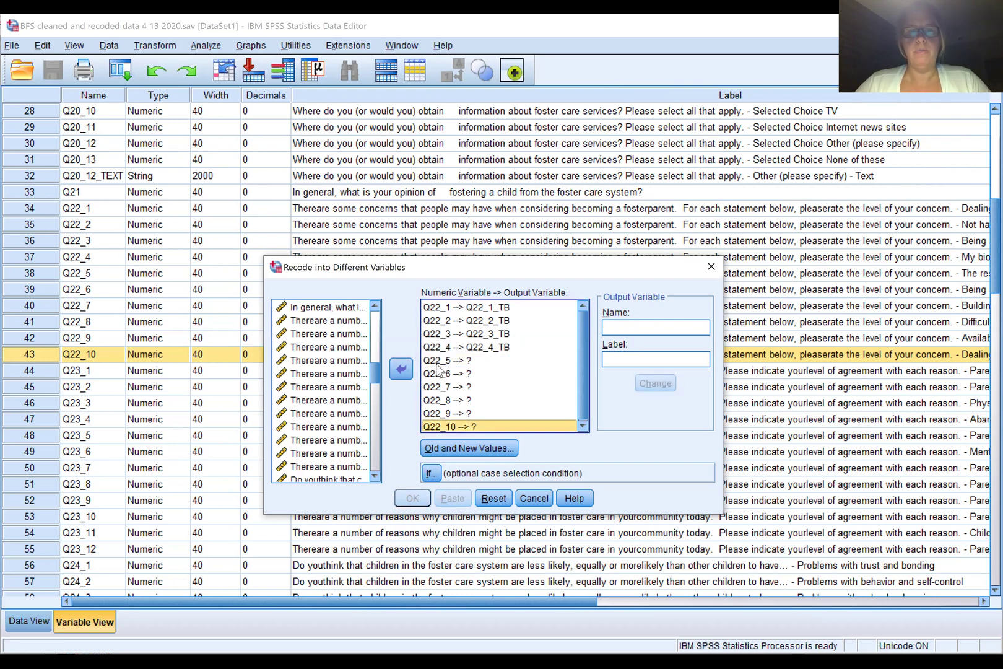
pyautogui.click(440, 363)
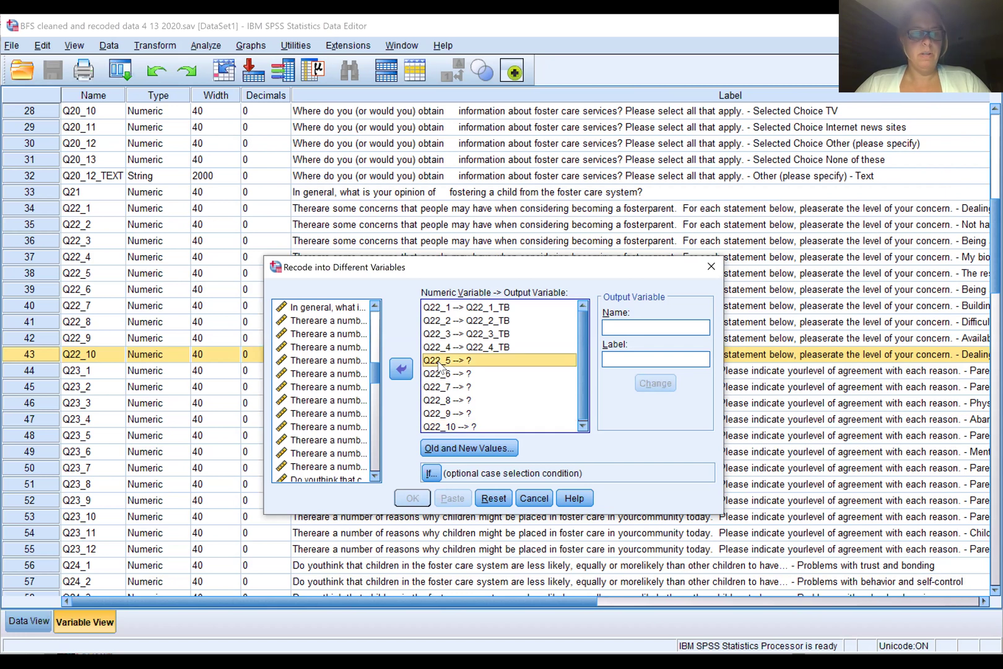
pyautogui.click(447, 413)
pyautogui.click(436, 361)
pyautogui.click(449, 426)
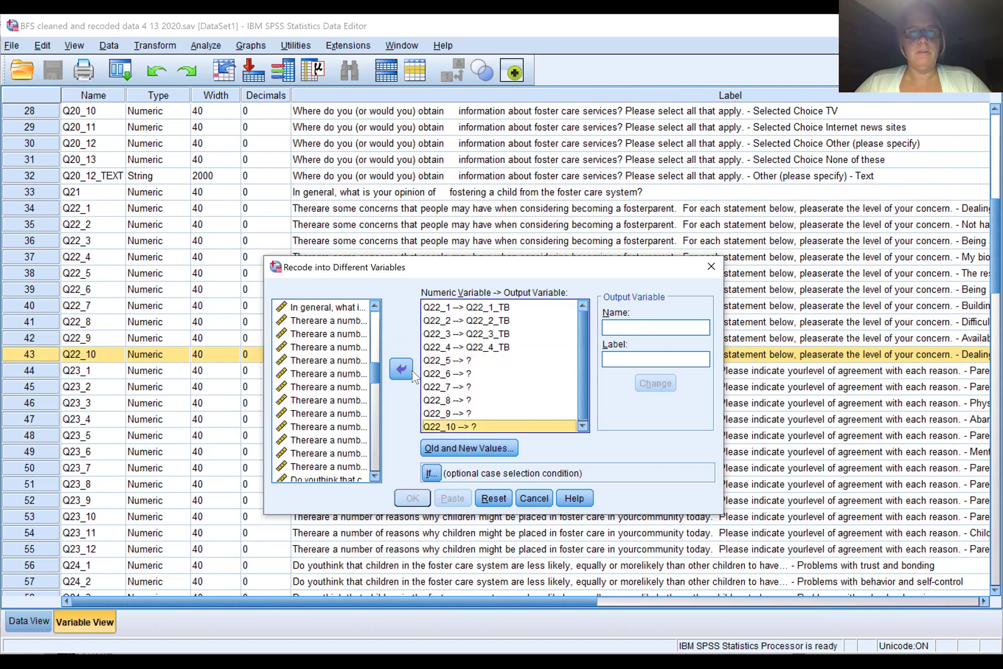
pyautogui.doubleClick(437, 361)
pyautogui.click(440, 363)
pyautogui.doubleClick(437, 361)
pyautogui.click(434, 362)
pyautogui.doubleClick(437, 362)
pyautogui.click(426, 373)
pyautogui.doubleClick(426, 374)
pyautogui.click(429, 360)
pyautogui.doubleClick(430, 361)
pyautogui.click(429, 361)
pyautogui.click(396, 370)
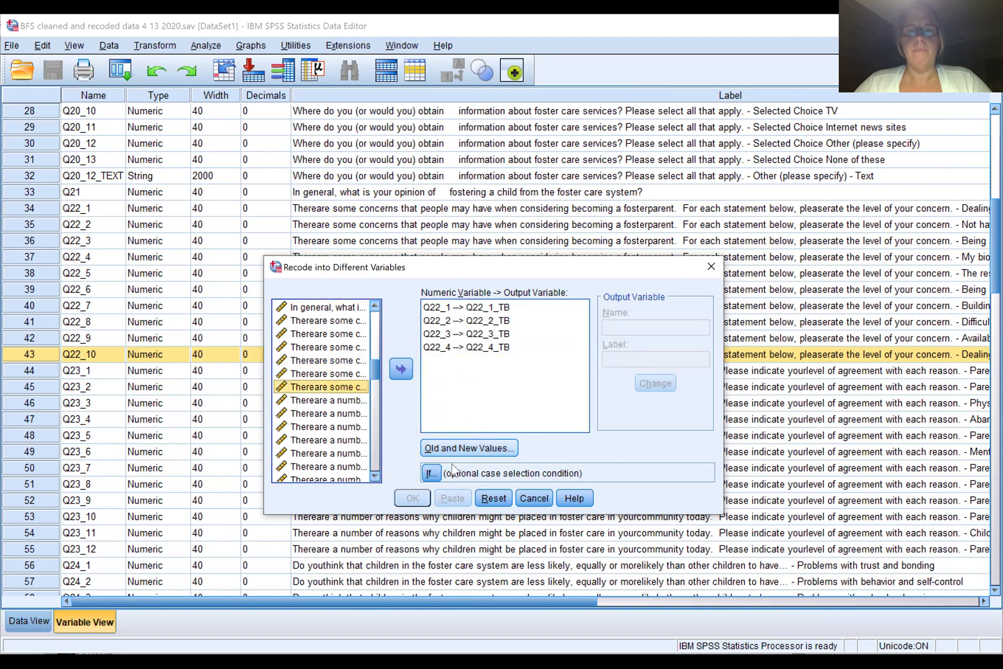
pyautogui.click(491, 448)
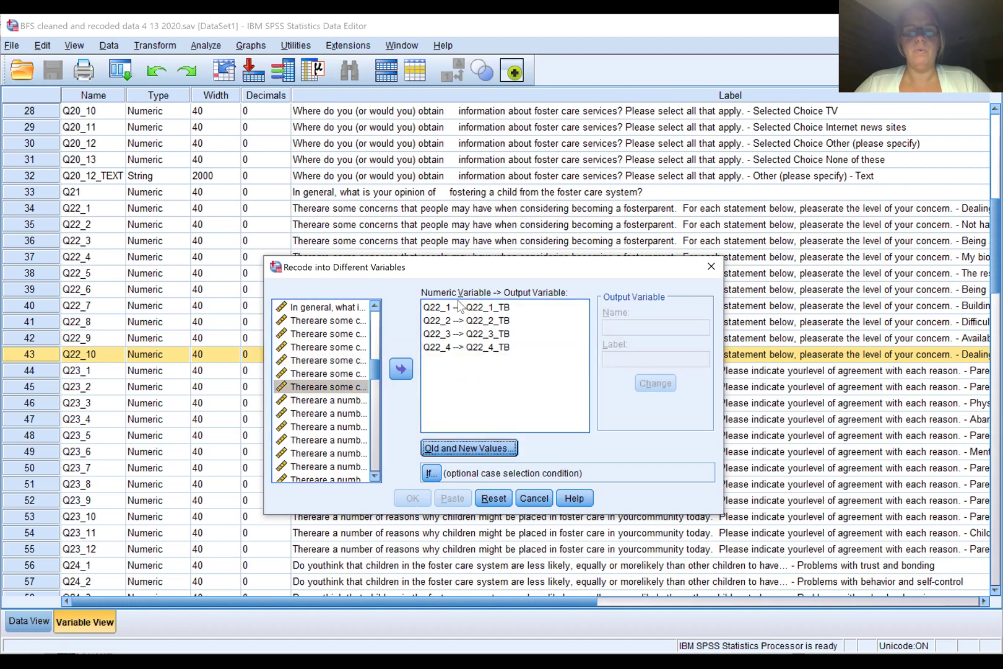
# In Old and New Values, add the rule keeping old value 1 as new value 1.
pyautogui.click(478, 441)
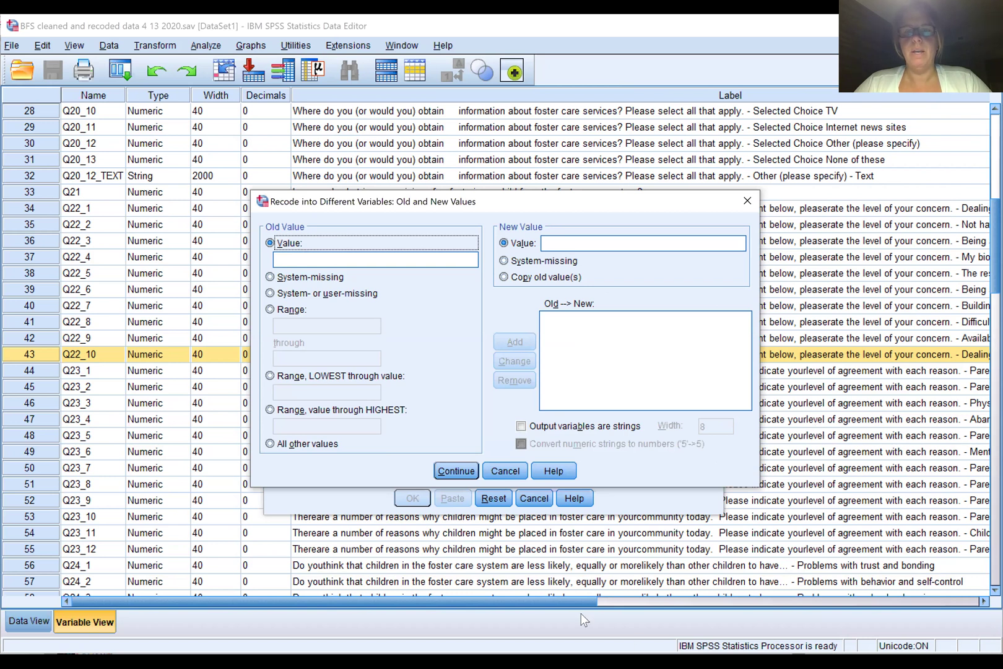
pyautogui.click(503, 472)
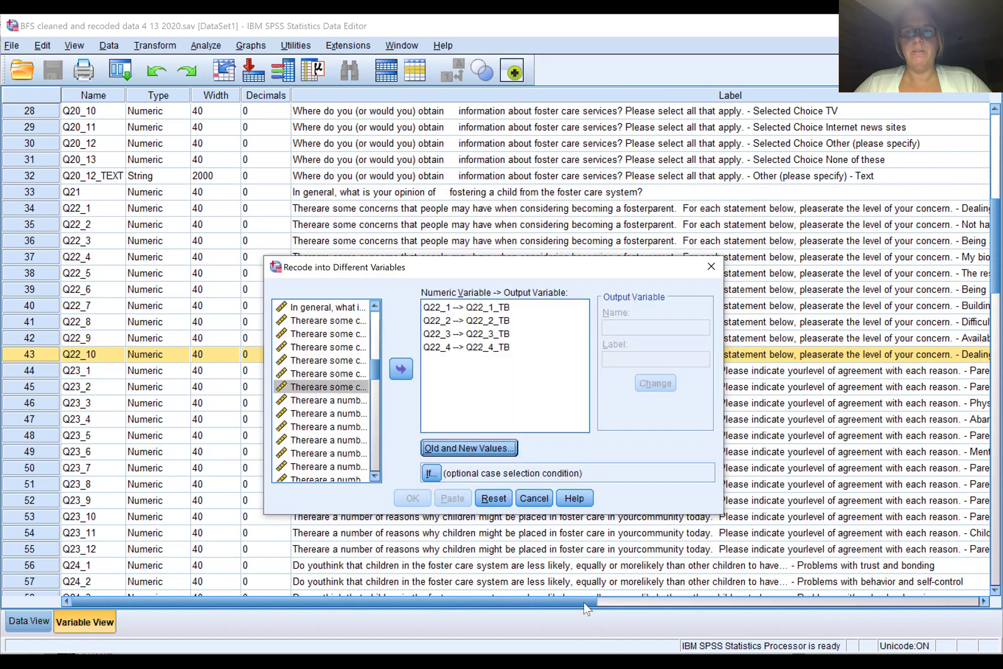
pyautogui.moveTo(583, 602); pyautogui.dragTo(835, 568)
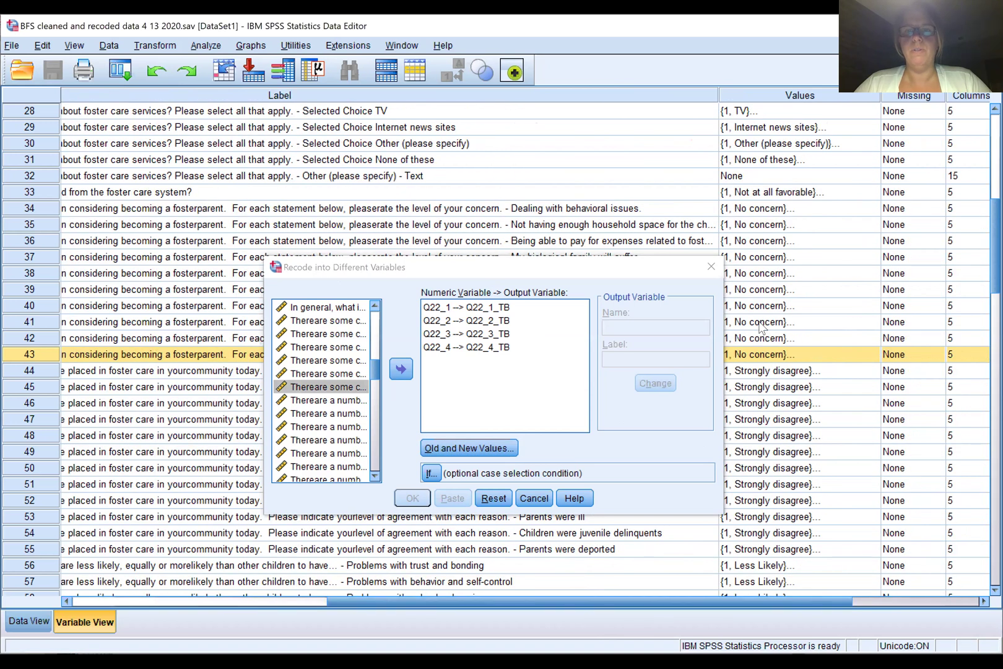
pyautogui.click(470, 449)
pyautogui.click(297, 260)
pyautogui.write('1')
pyautogui.click(580, 241)
pyautogui.write('1')
pyautogui.click(516, 343)
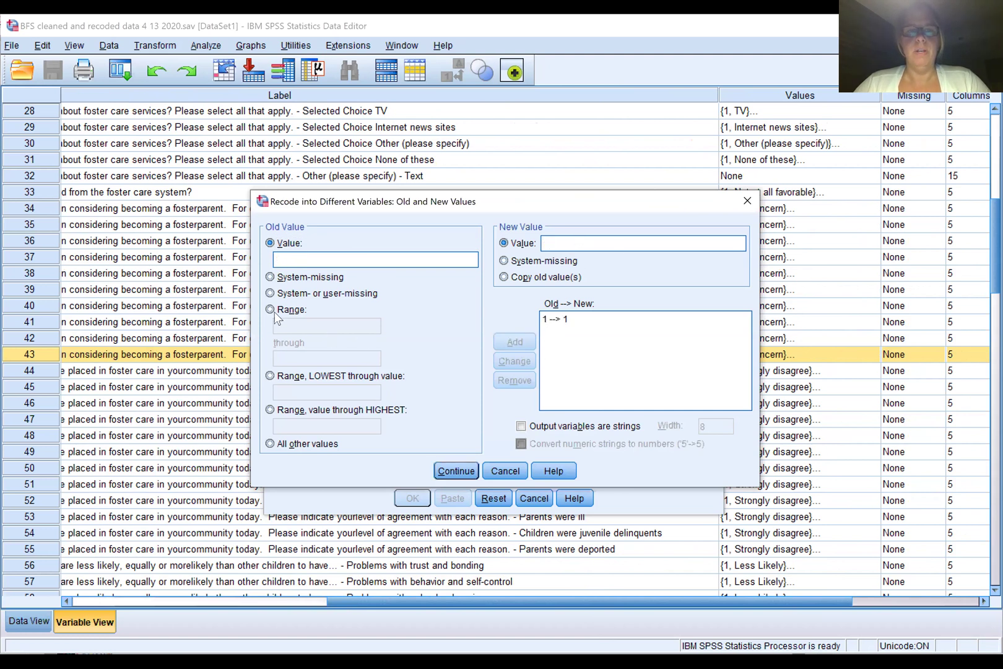
# Add Range 2 through HIGHEST -> 2, then confirm and run the recode.
pyautogui.click(270, 409)
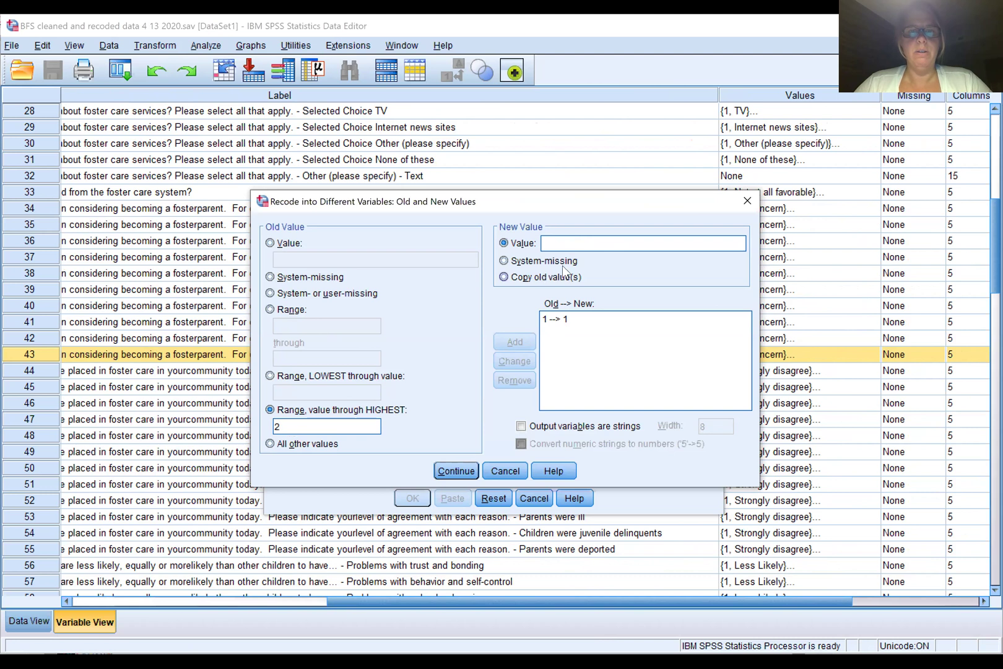
pyautogui.click(562, 243)
pyautogui.write('2')
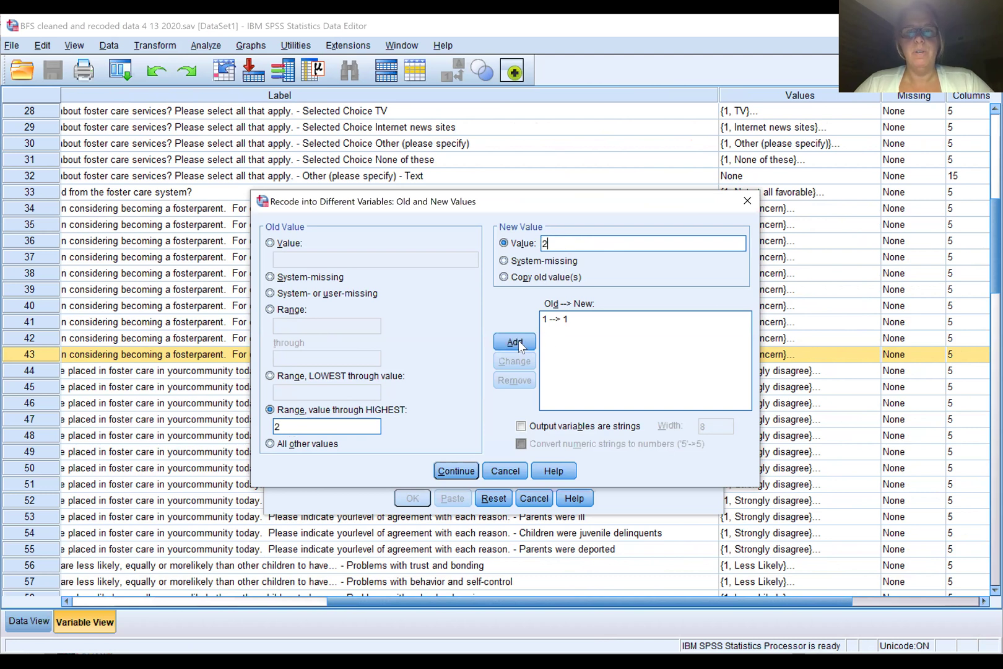
pyautogui.click(518, 340)
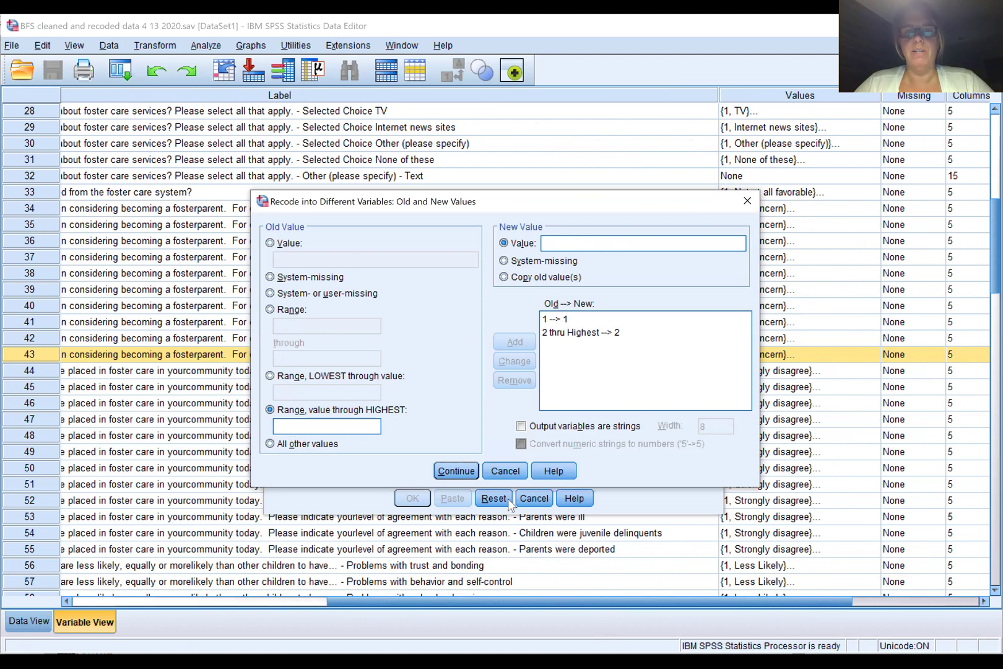
pyautogui.click(449, 472)
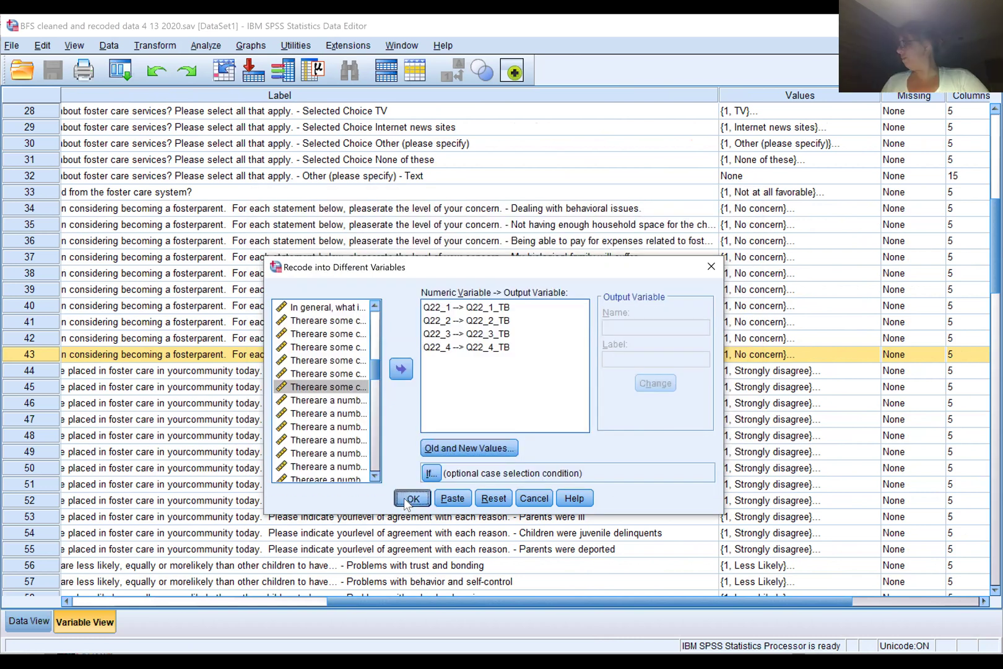
pyautogui.click(411, 498)
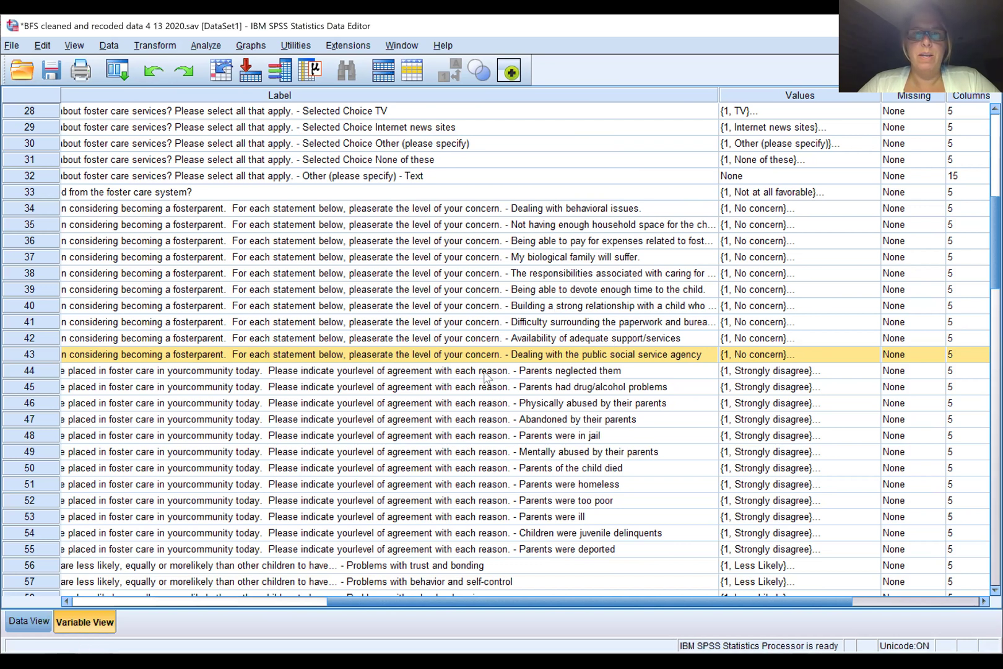
# Give Q22_1_TB the value label 1 = 'No Concern'.
pyautogui.scroll(-5, 288, 396)
pyautogui.scroll(-20, 286, 396)
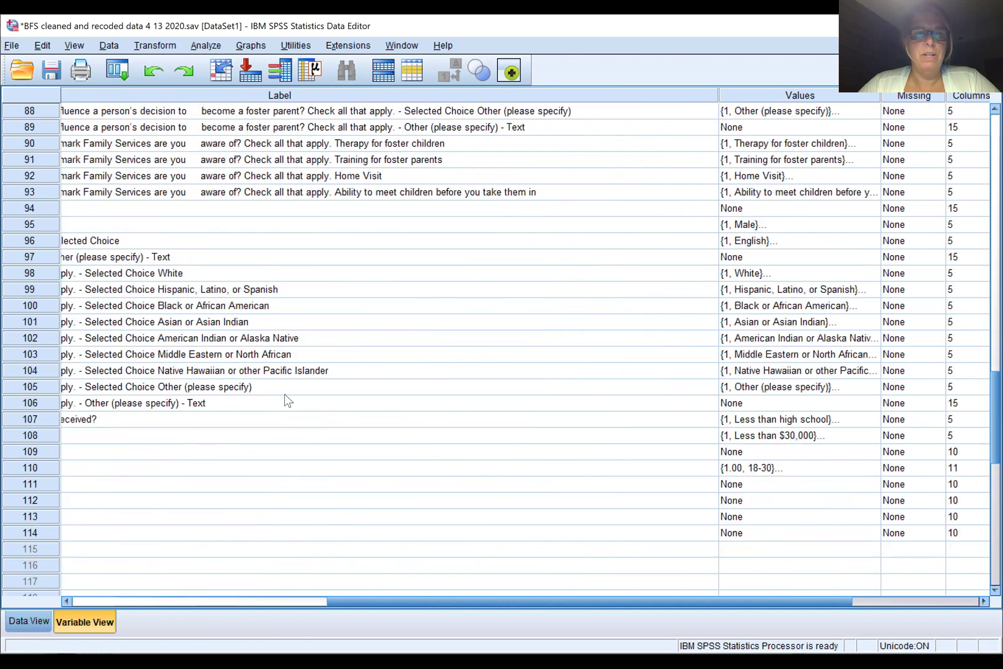
pyautogui.scroll(6, 280, 403)
pyautogui.scroll(-2, 283, 404)
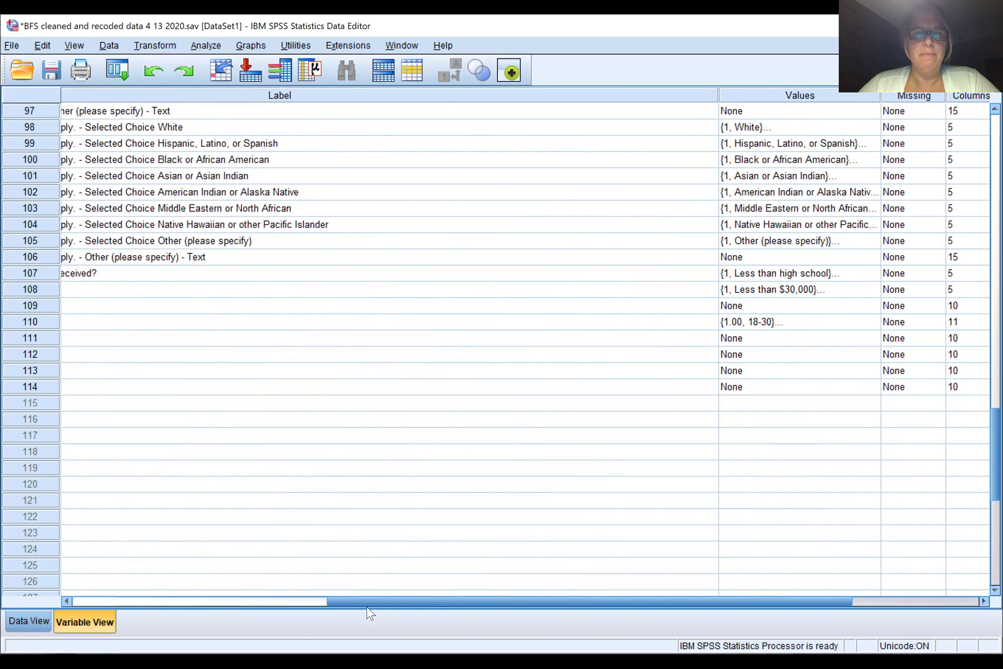
pyautogui.click(739, 340)
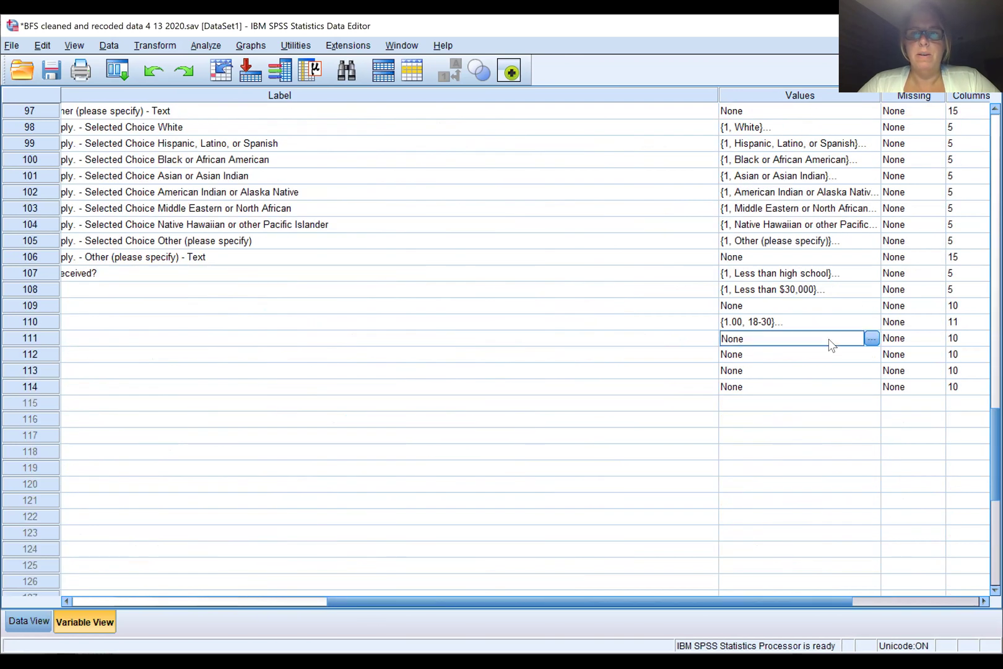
pyautogui.click(872, 338)
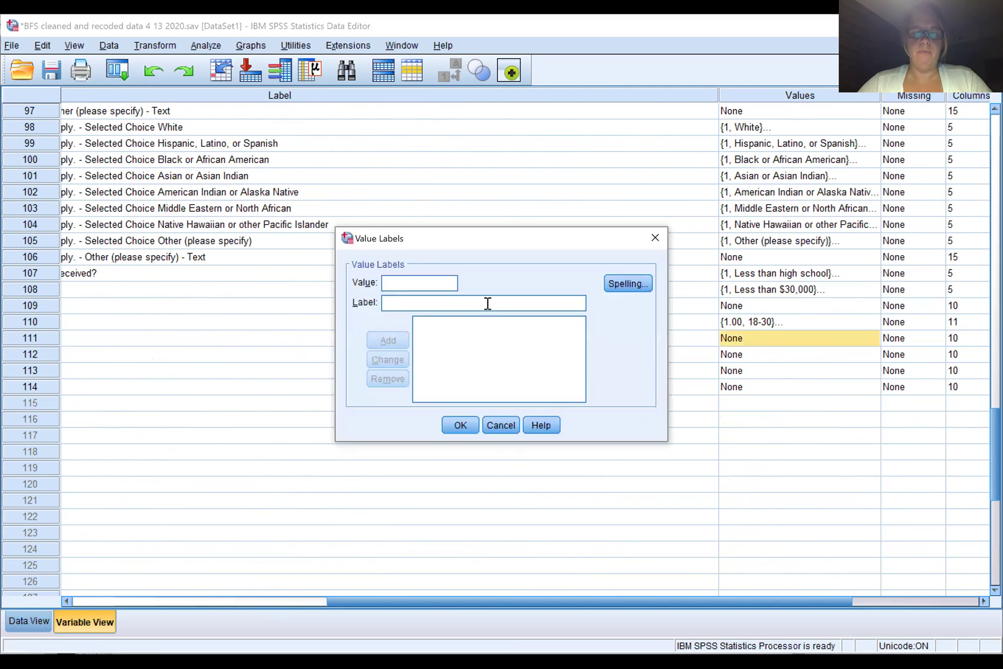
pyautogui.write('1')
pyautogui.click(488, 303)
pyautogui.write('No Concern')
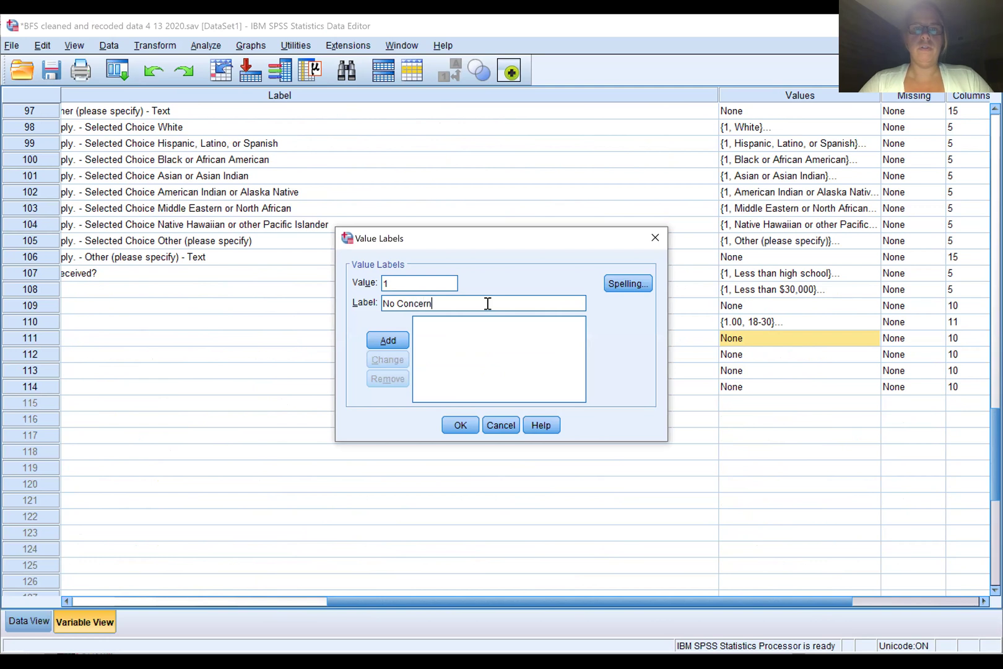
pyautogui.click(379, 342)
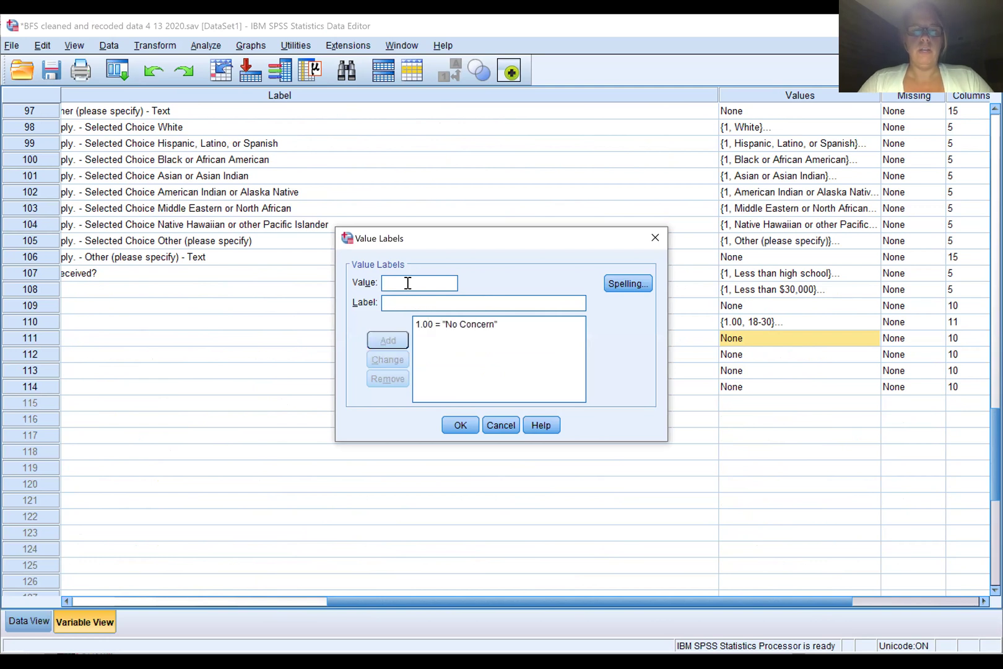
# Add 2 = 'Minor and Major Concer', save, and paste these labels onto rows 112–114.
pyautogui.write('2')
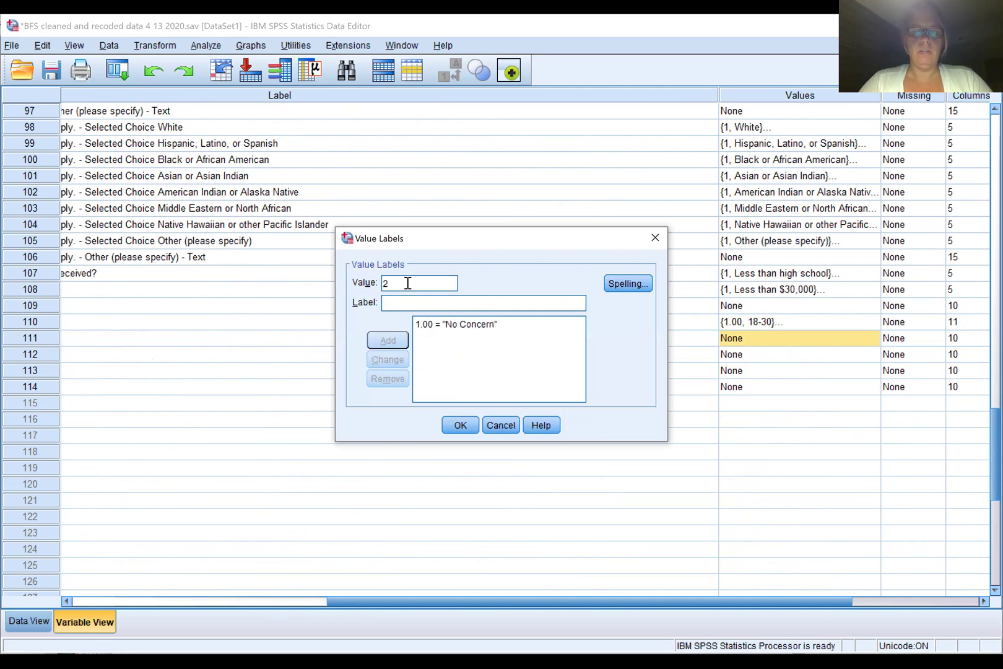
pyautogui.press('Tab')
pyautogui.write('Min')
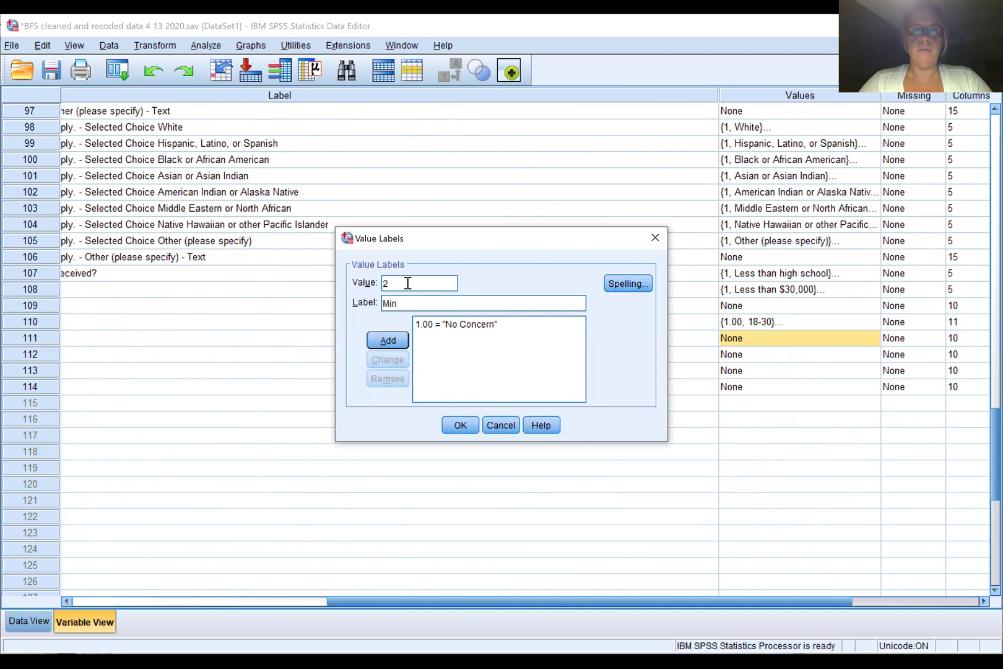
pyautogui.write('or and Major Concer')
pyautogui.click(384, 342)
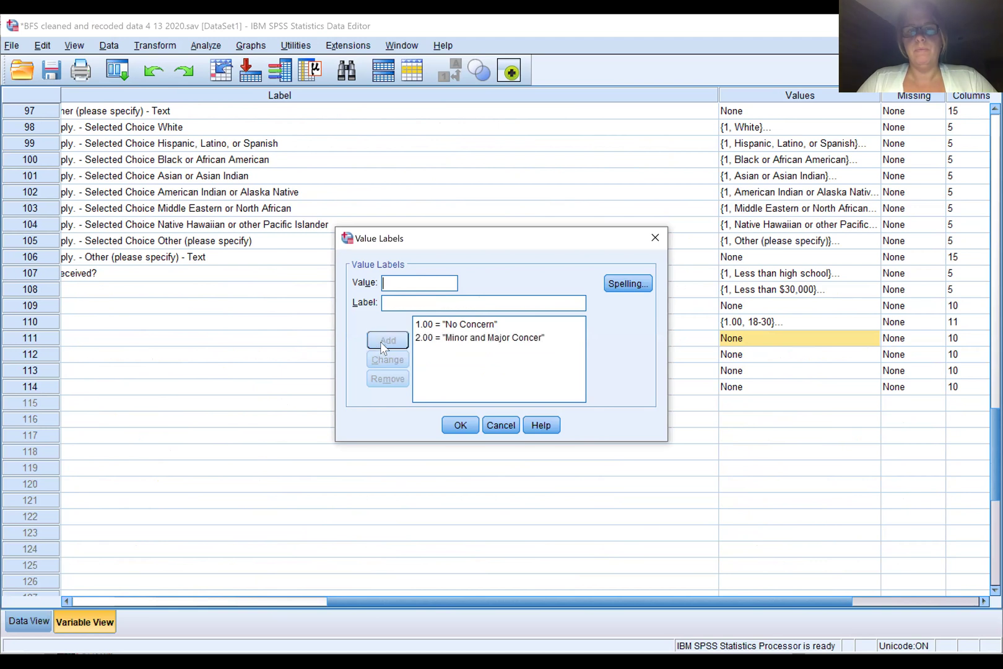
pyautogui.click(460, 425)
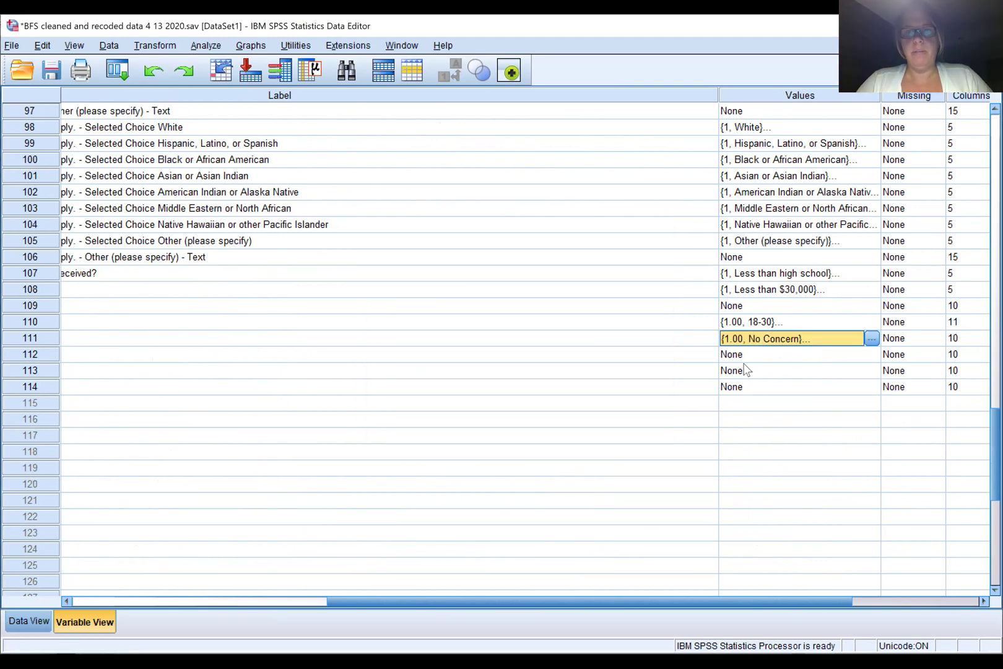
pyautogui.moveTo(738, 355); pyautogui.dragTo(735, 386)
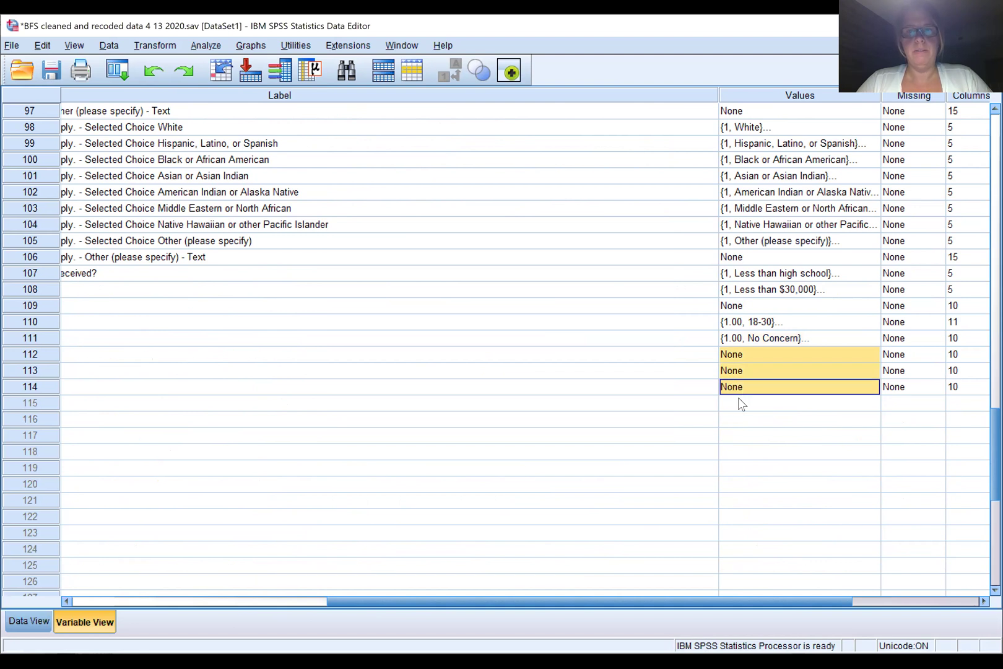
pyautogui.hotkey('ctrl', 'v')
pyautogui.moveTo(598, 601); pyautogui.dragTo(207, 594)
# Run Analyze > Descriptive Statistics > Frequencies on Q22_1_TB through Q22_4_TB.
pyautogui.click(245, 469)
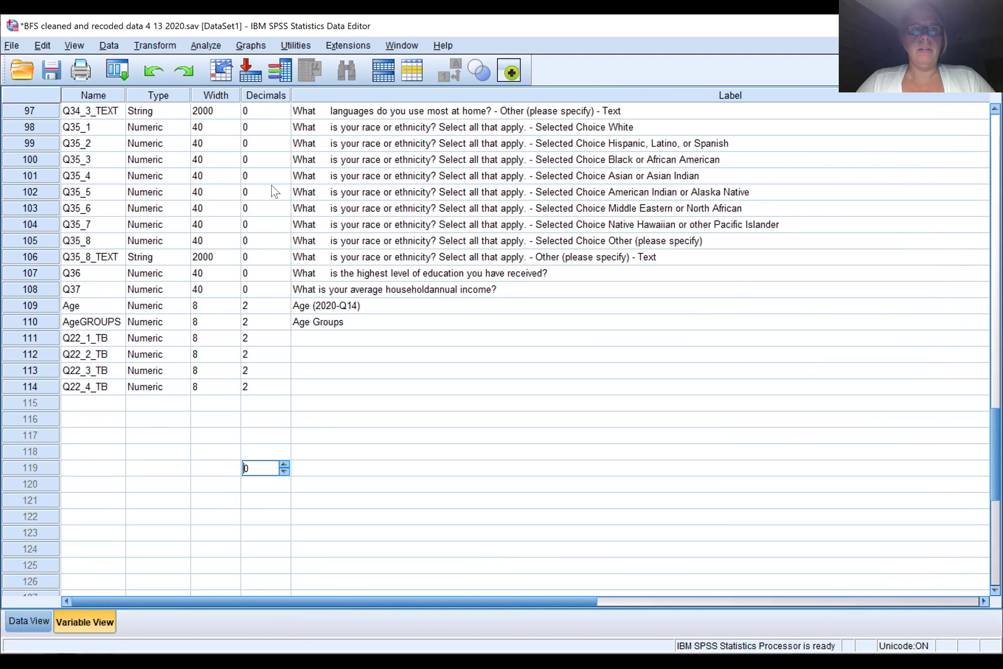
pyautogui.click(207, 47)
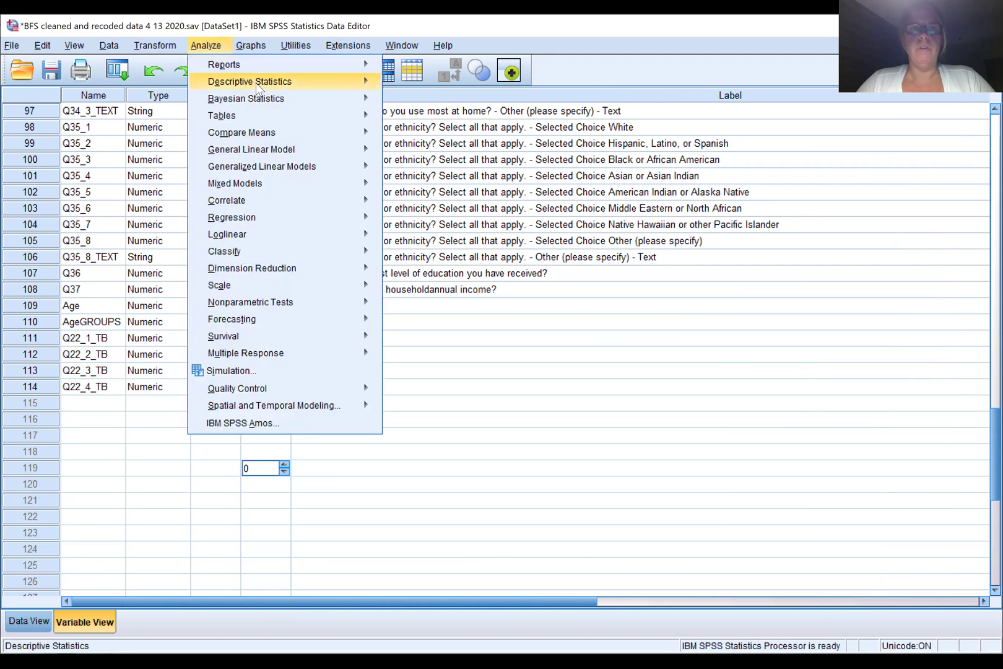
pyautogui.moveTo(338, 87)
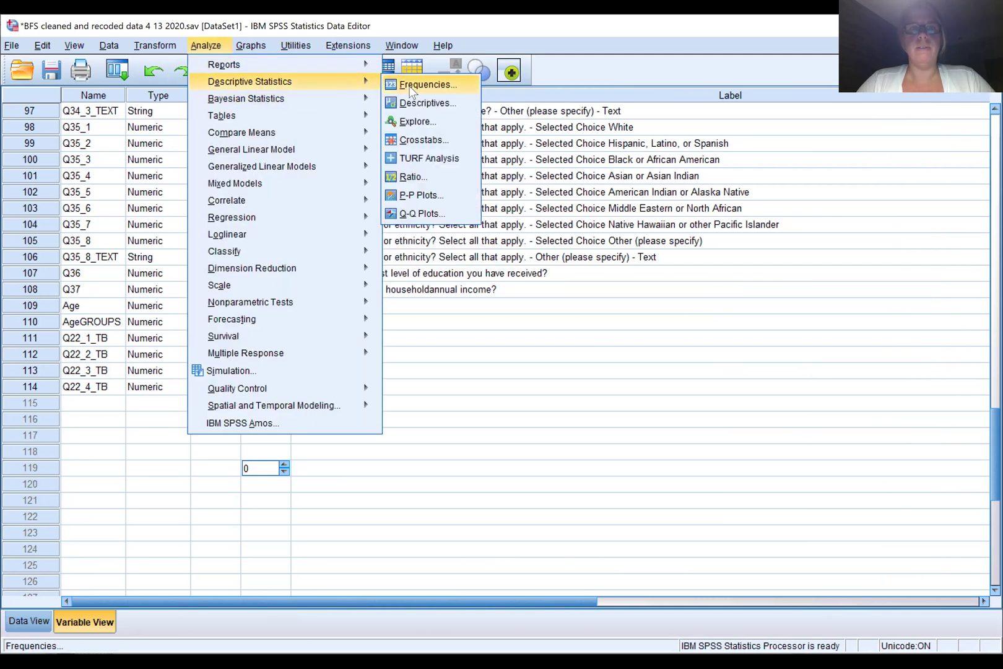
pyautogui.click(410, 86)
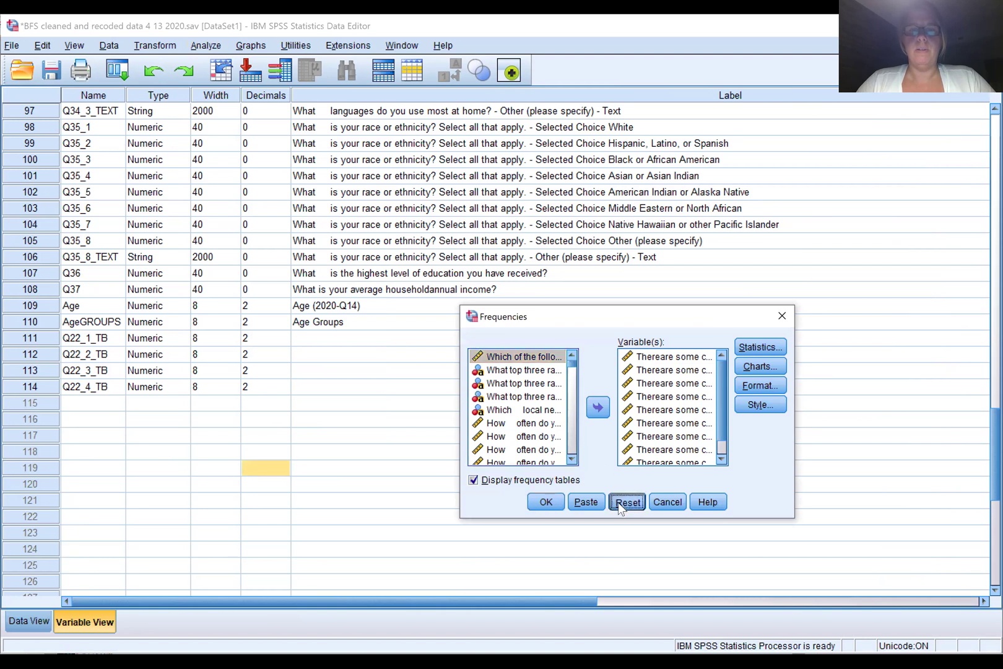
pyautogui.moveTo(573, 366); pyautogui.dragTo(567, 478)
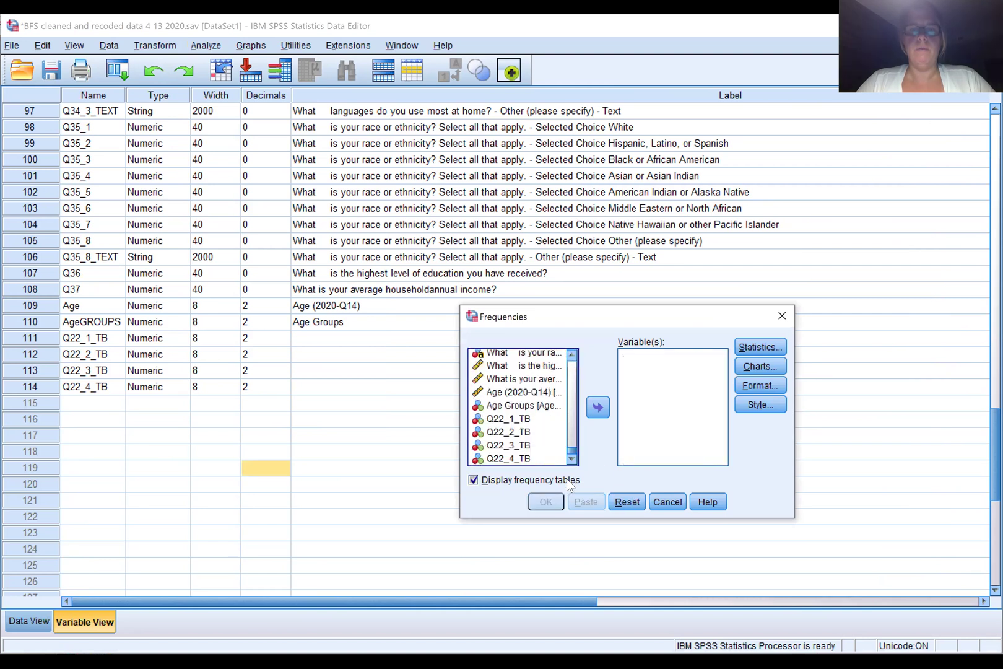
pyautogui.click(496, 421)
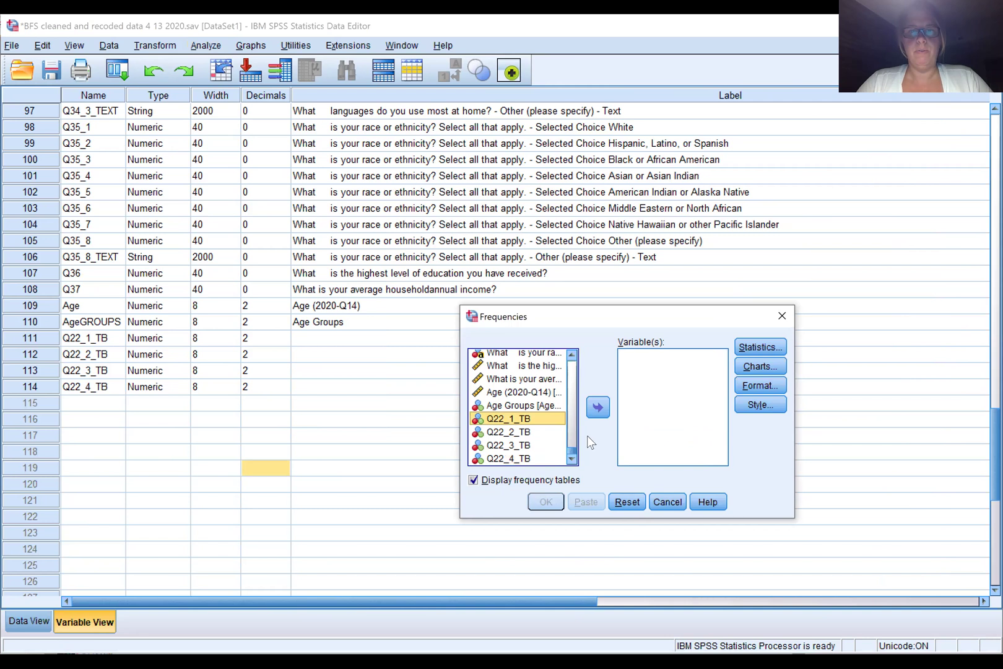
pyautogui.keyDown('shift'); pyautogui.click(509, 459); pyautogui.keyUp('shift')
pyautogui.click(598, 408)
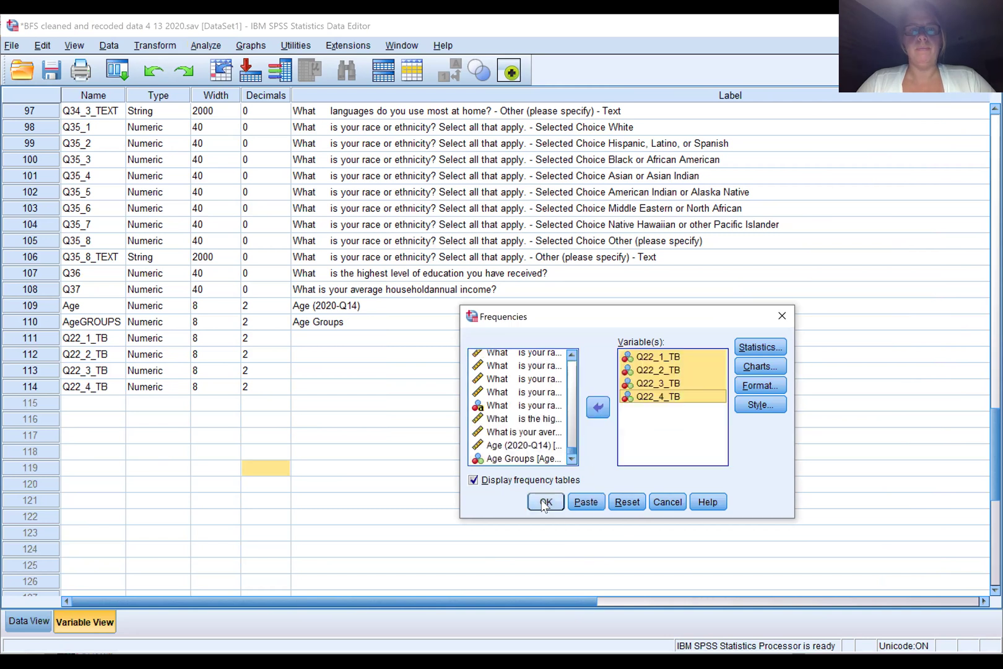
pyautogui.click(544, 502)
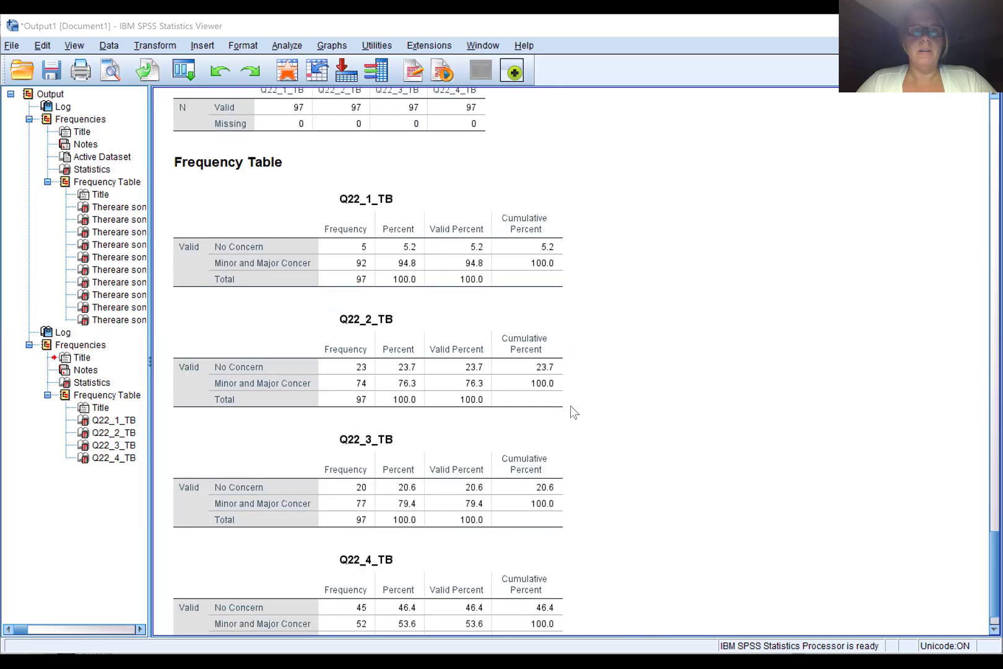
pyautogui.scroll(3, 572, 401)
pyautogui.scroll(-3, 572, 401)
pyautogui.scroll(-2, 572, 403)
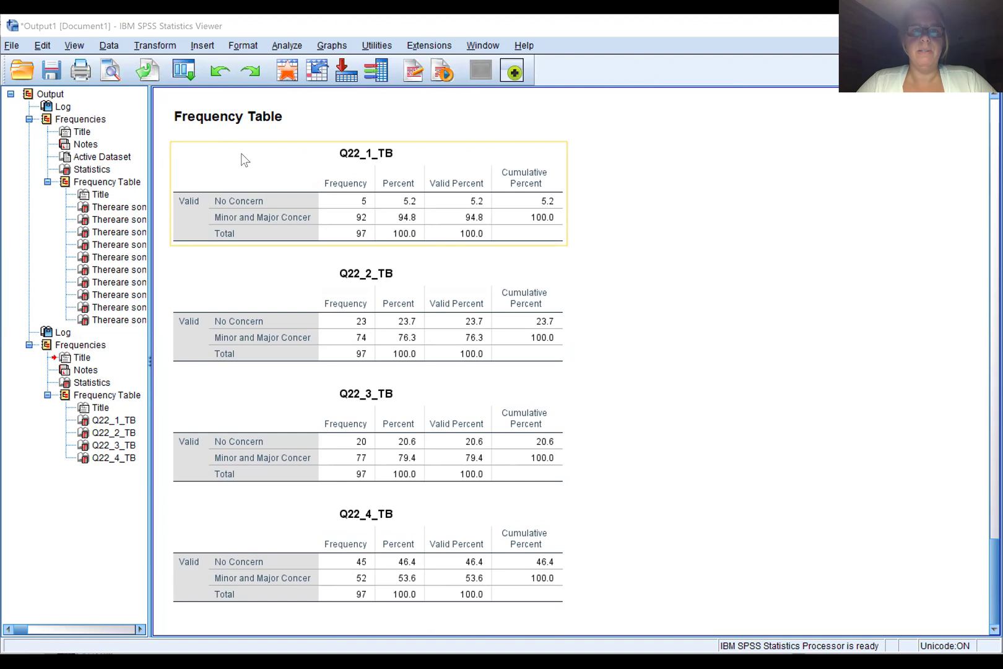
pyautogui.click(274, 441)
pyautogui.click(308, 201)
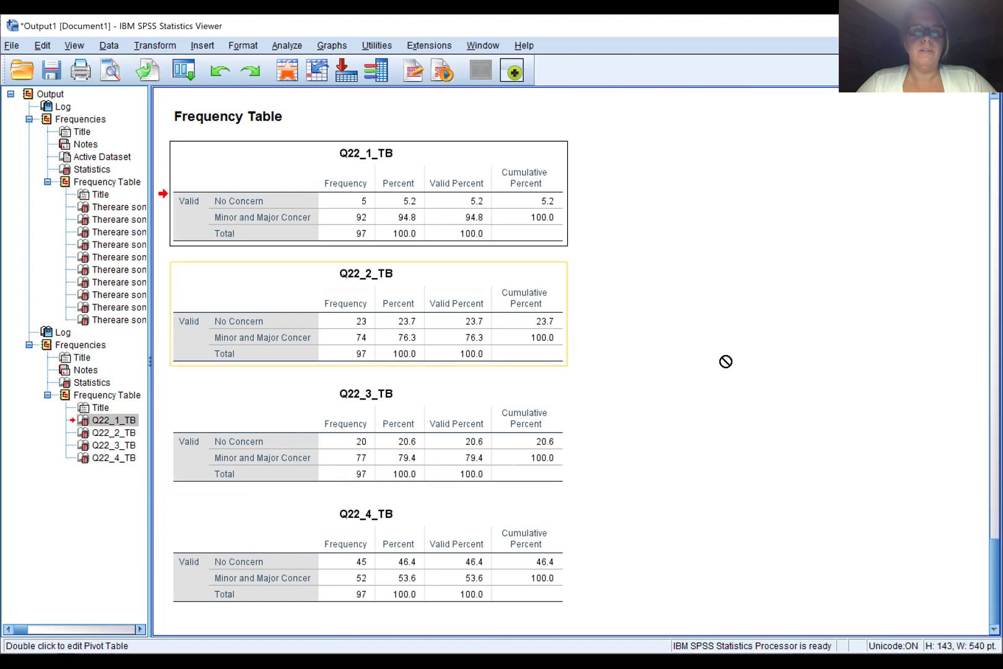
pyautogui.click(403, 266)
pyautogui.click(181, 119)
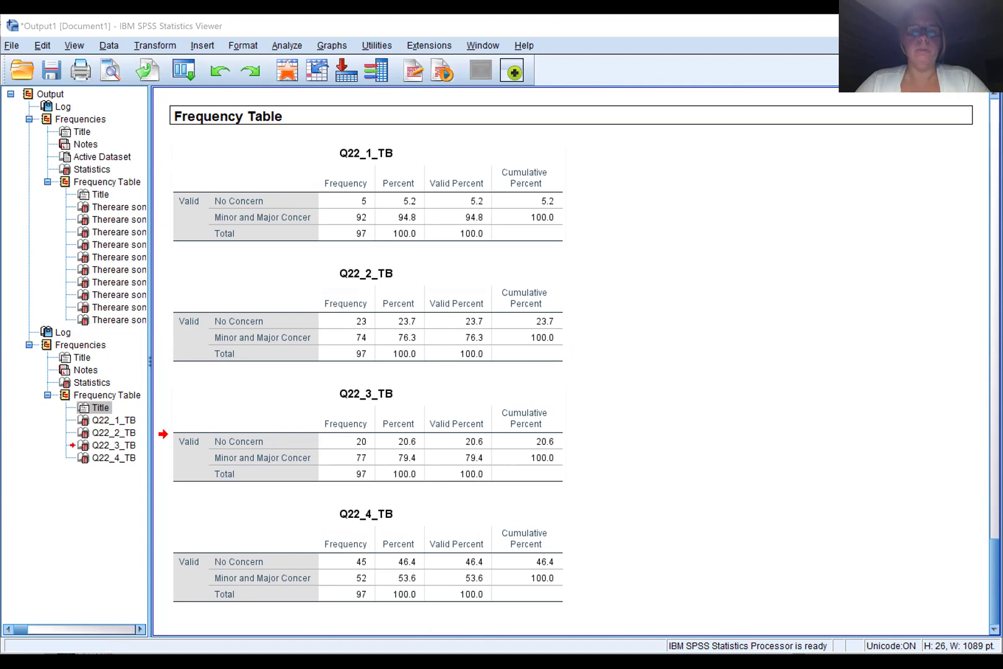
pyautogui.click(292, 197)
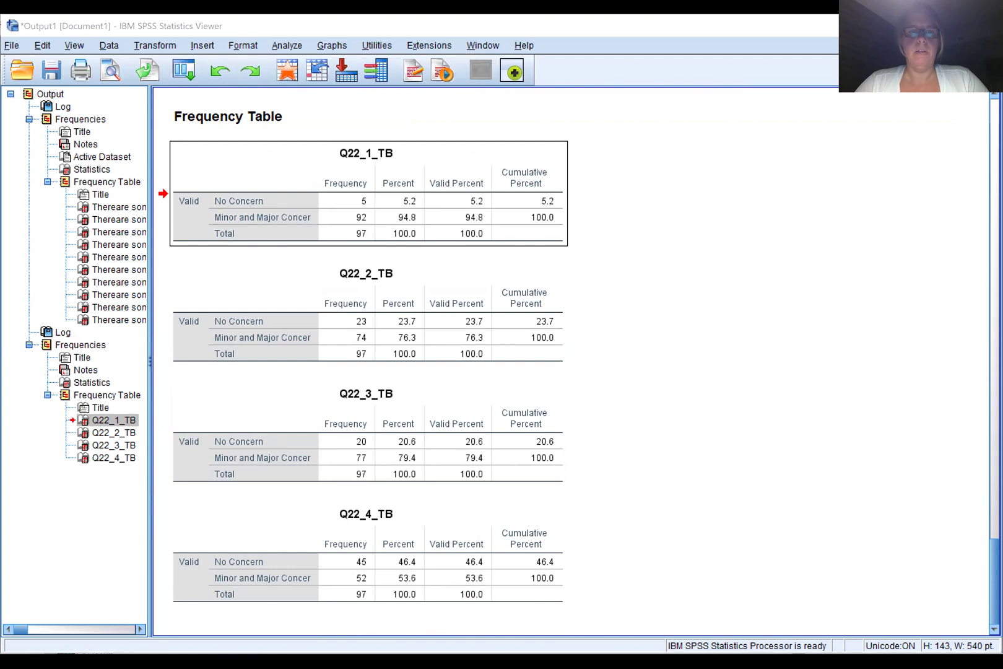
pyautogui.click(305, 327)
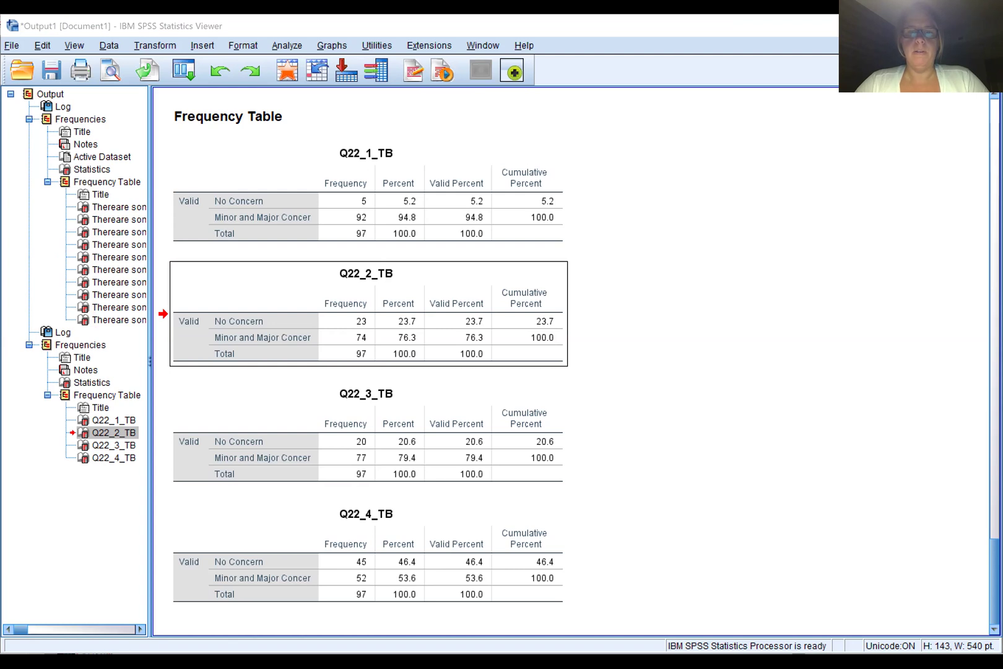
pyautogui.click(263, 456)
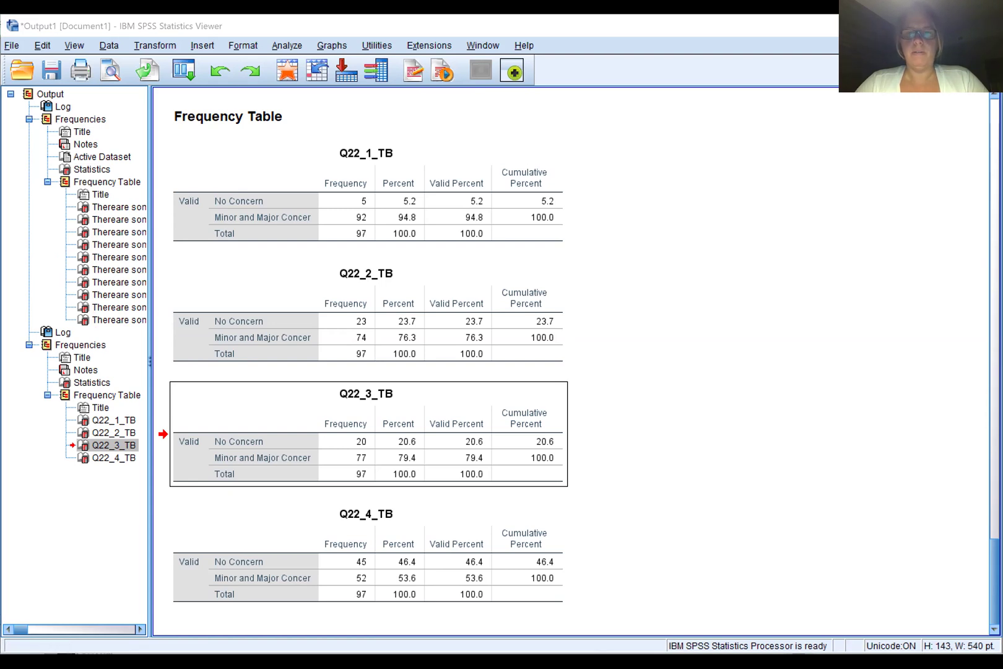
pyautogui.click(223, 554)
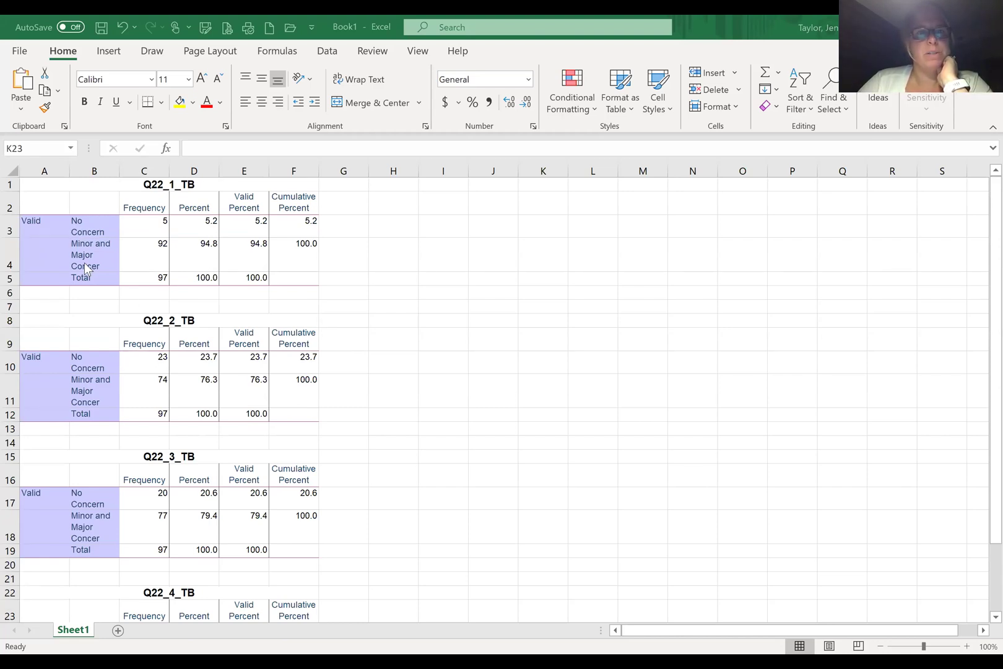
# Select an empty cell to the right of the pasted top-box tables in Book1.
pyautogui.click(487, 228)
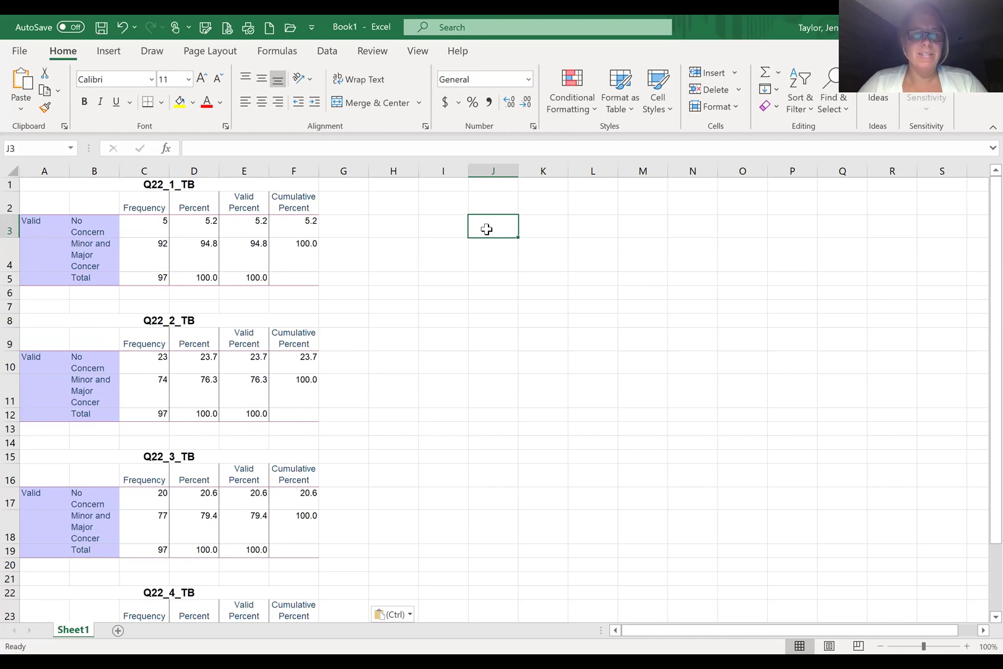
# Enter 'Concerns' in I3 and '% minor and major' in J3.
pyautogui.click(440, 228)
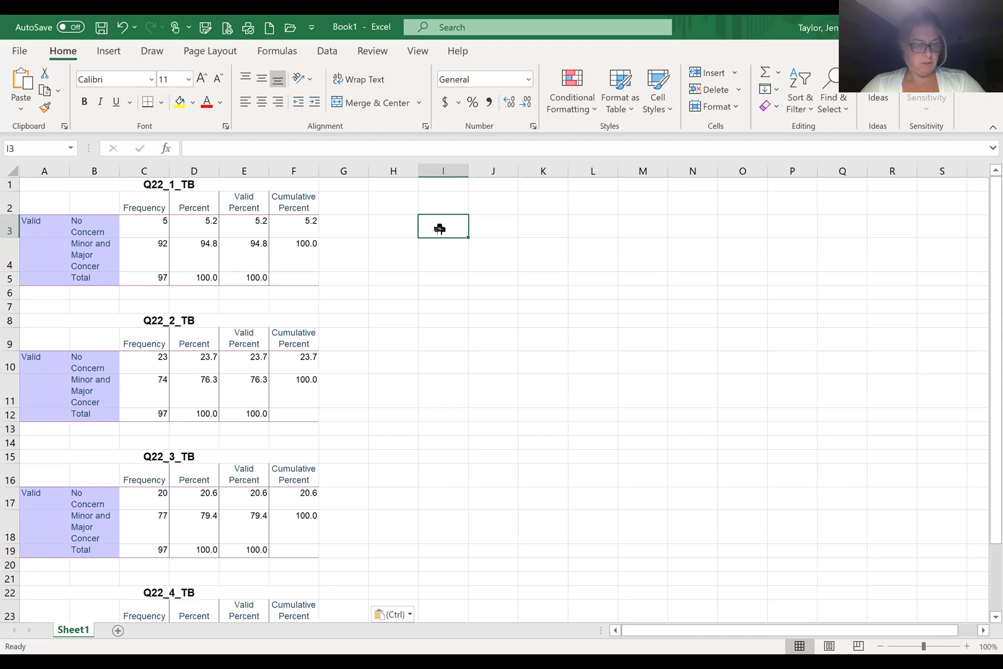
pyautogui.write('Concerns')
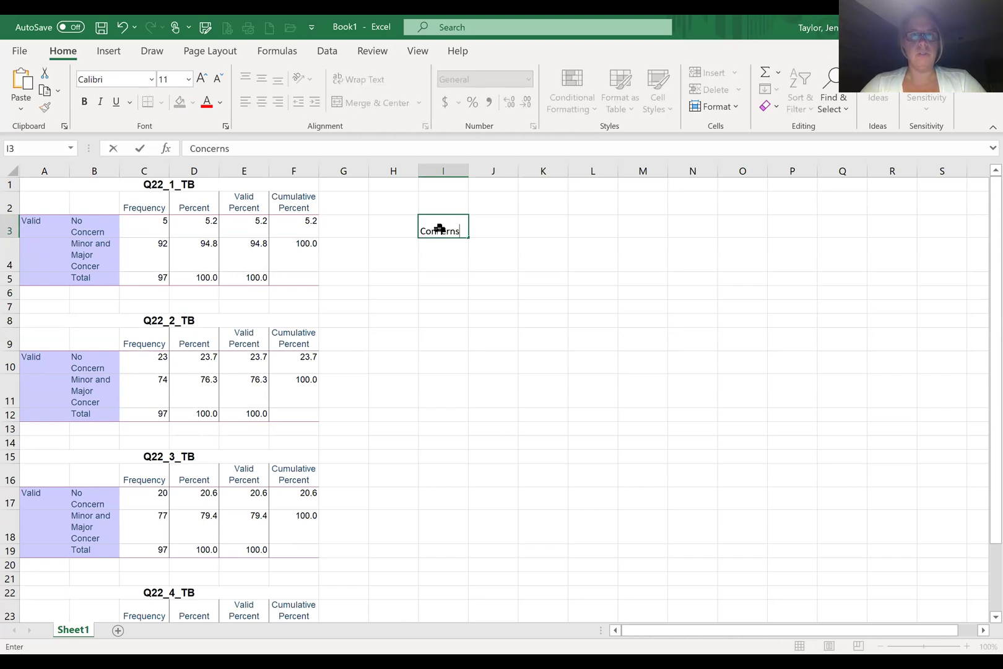
pyautogui.press('Tab')
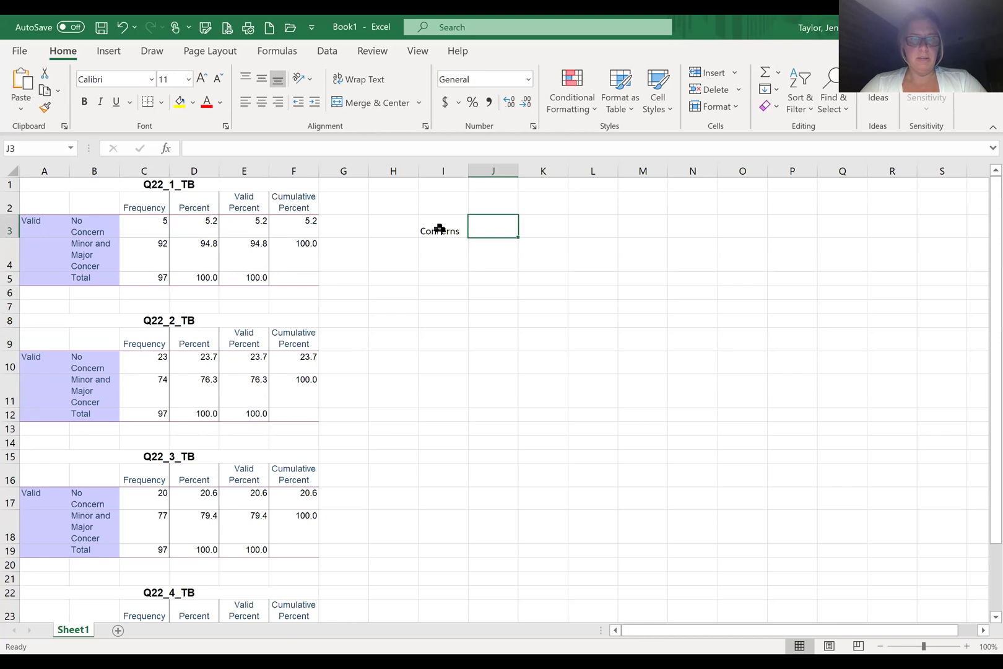
pyautogui.write('%')
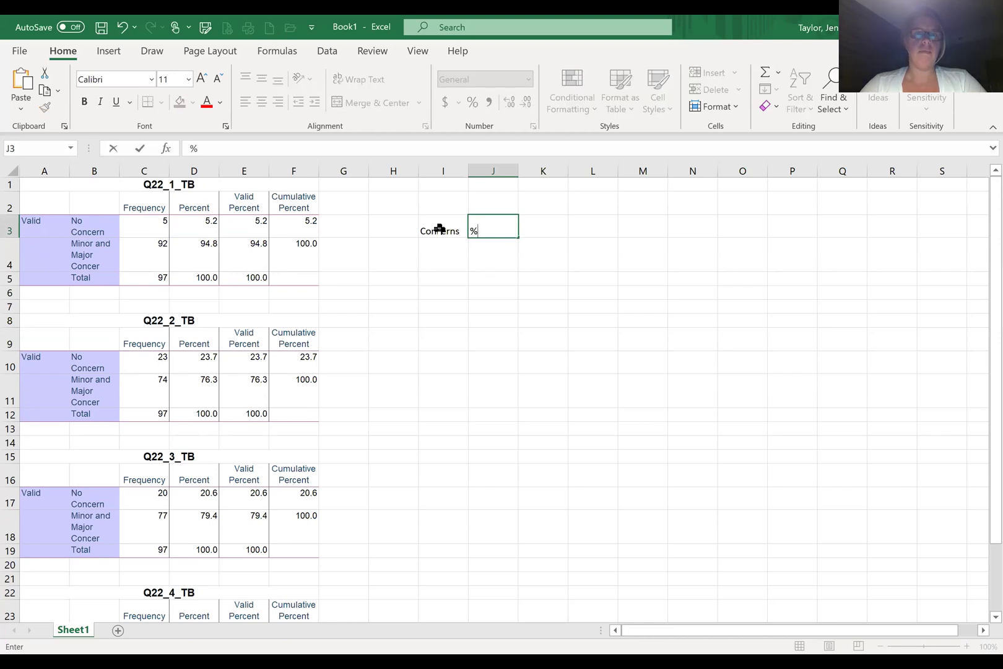
pyautogui.press('BackSpace')
pyautogui.write('minor and m')
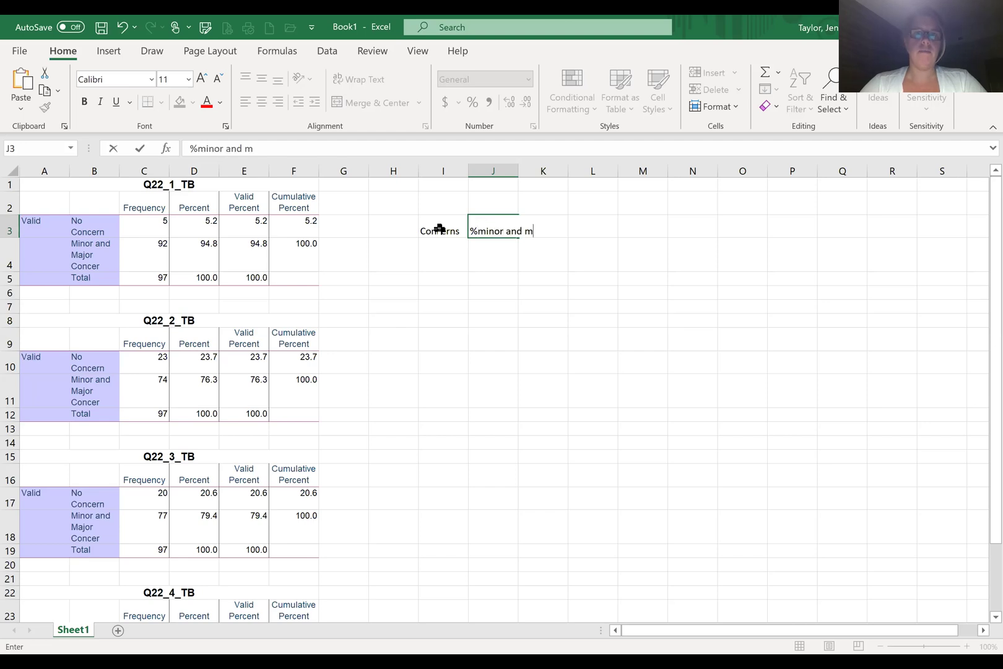
pyautogui.write('ajor conce')
pyautogui.press('BackSpace')
pyautogui.press('BackSpace')
pyautogui.press('BackSpace')
pyautogui.press('BackSpace')
pyautogui.press('BackSpace')
pyautogui.press('BackSpace')
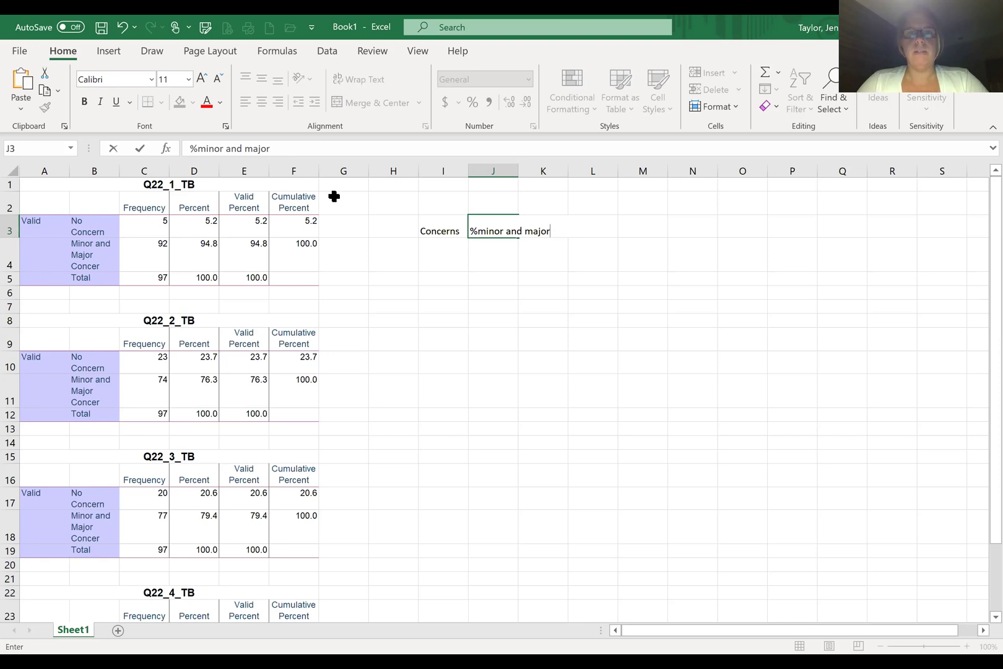
pyautogui.click(476, 231)
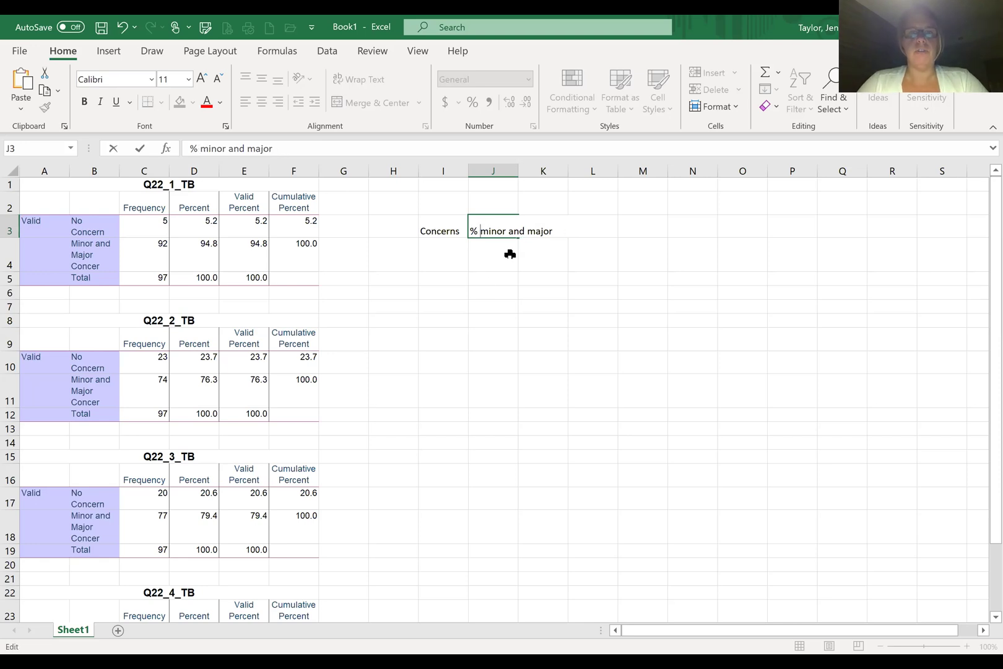
pyautogui.click(445, 259)
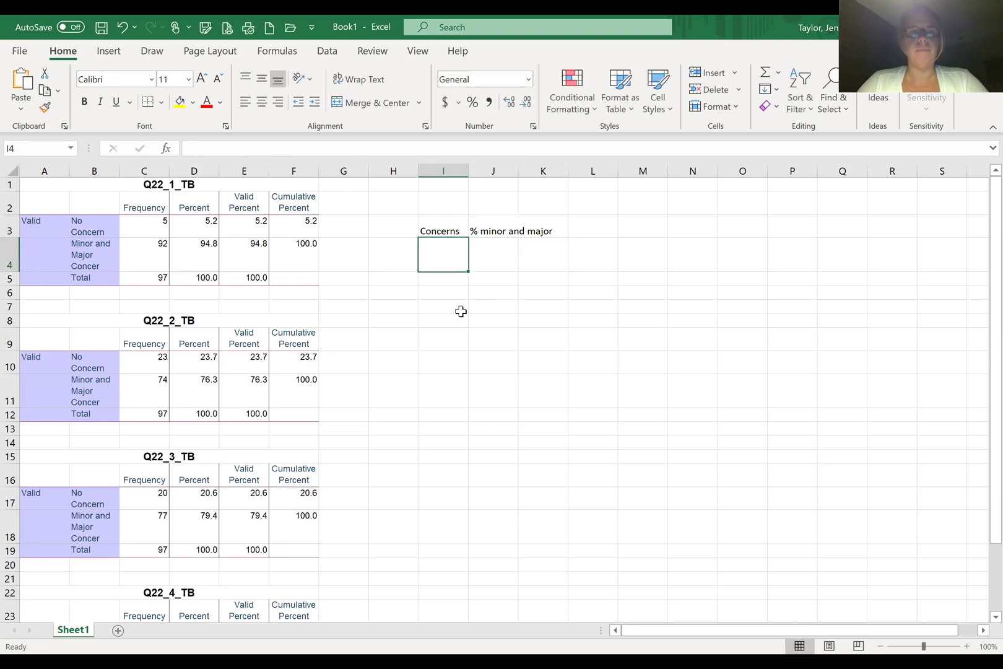
# Enter 'Dealing with behavioral issues.' as the first concern in I4.
pyautogui.click(161, 188)
pyautogui.doubleClick(206, 184)
pyautogui.hotkey('shift', 'Left')
pyautogui.hotkey('shift', 'Left')
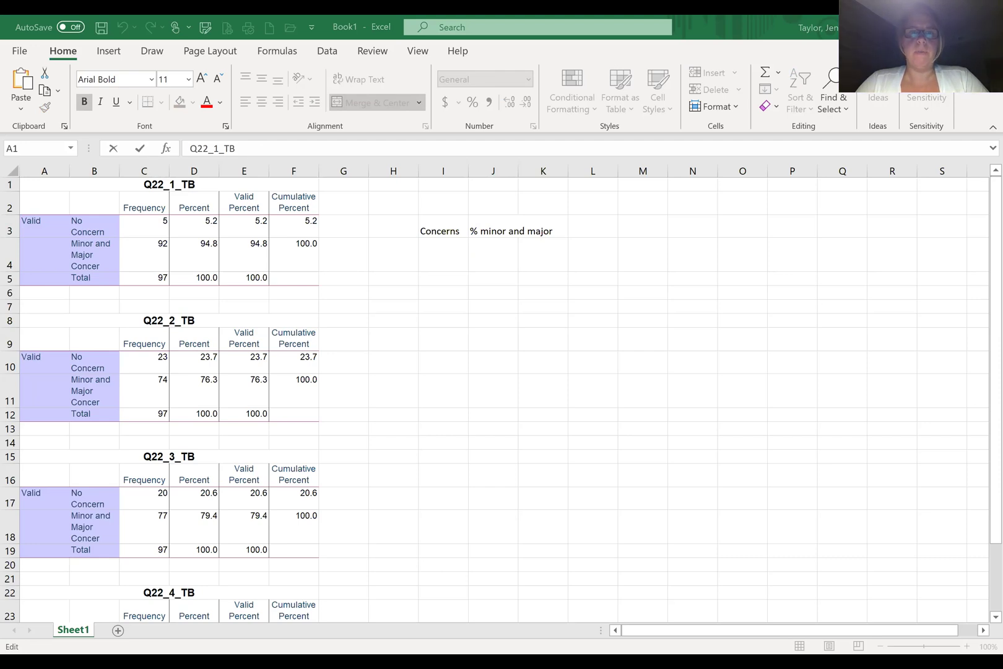
pyautogui.click(455, 263)
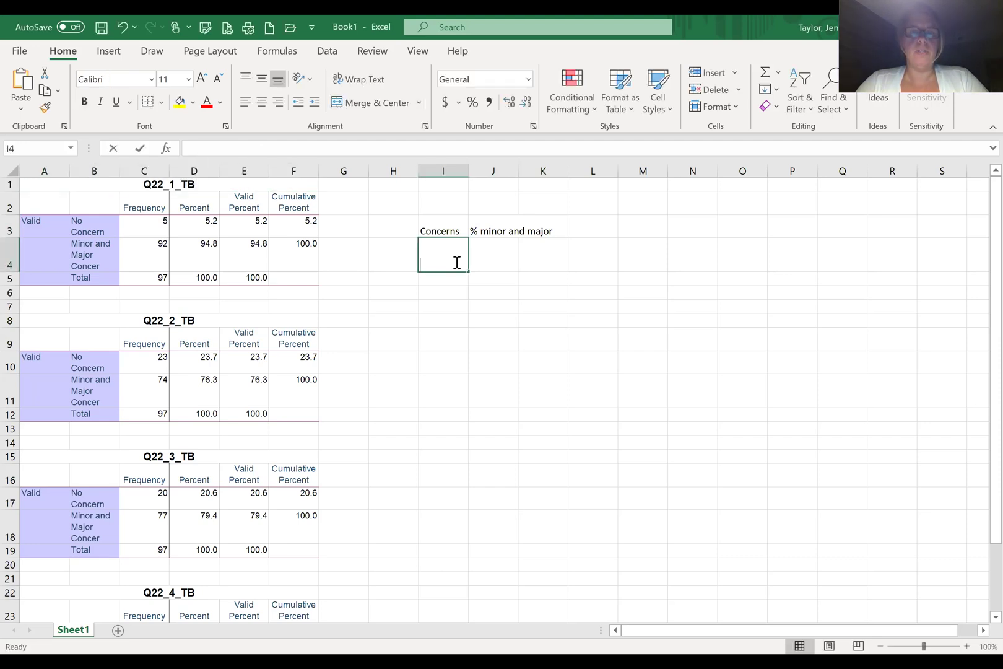
pyautogui.write('Dealing with behavioral issues.')
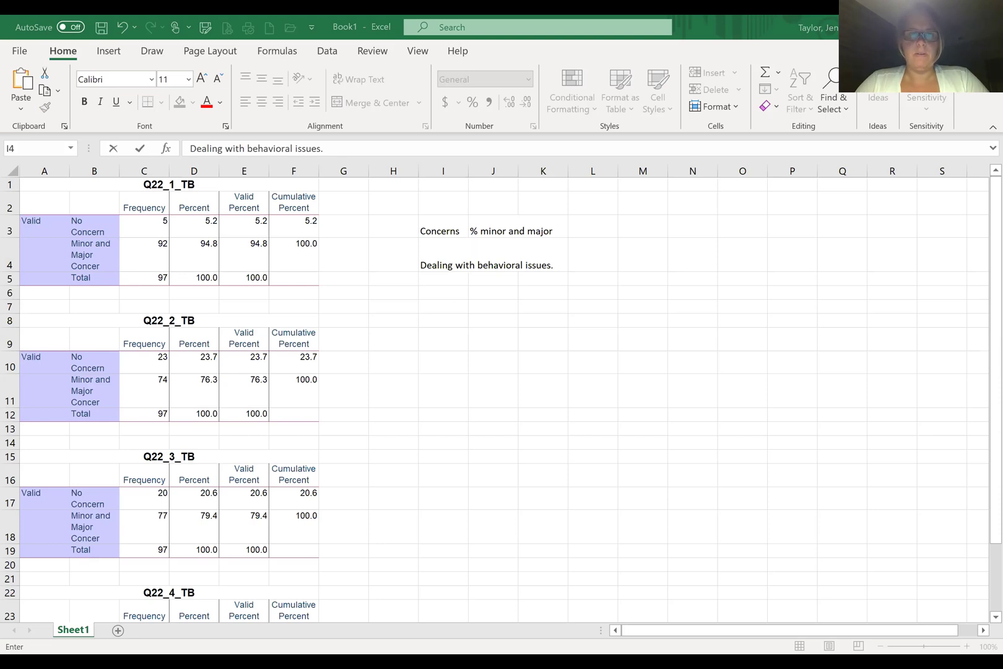
pyautogui.click(441, 291)
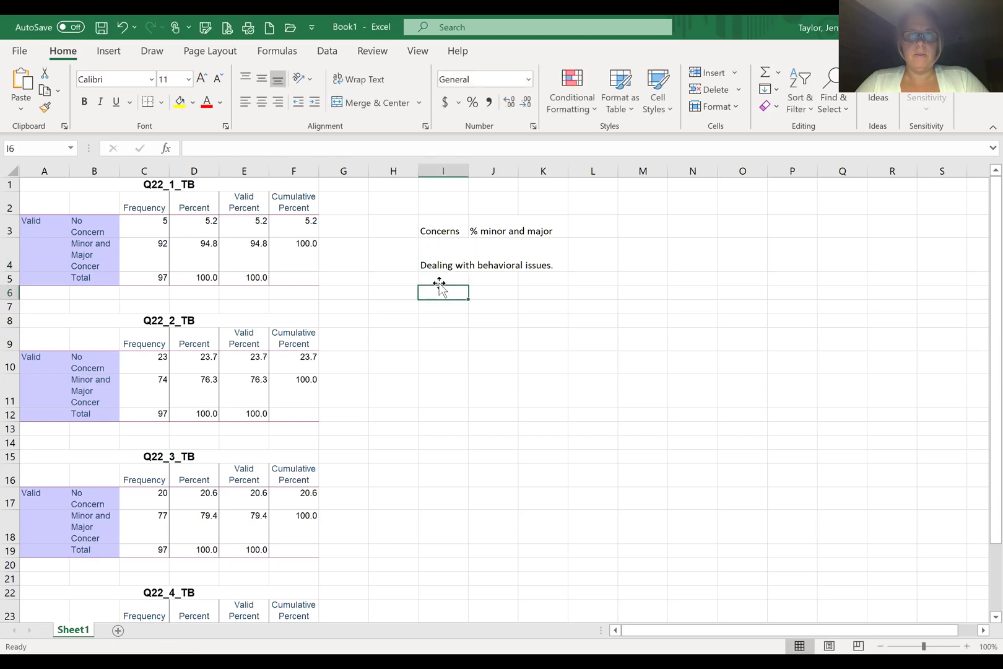
# Paste the household space, fostering expenses and biological family concerns into I5, I6 and I7.
pyautogui.click(441, 279)
pyautogui.write('Not having enough household space for the child.')
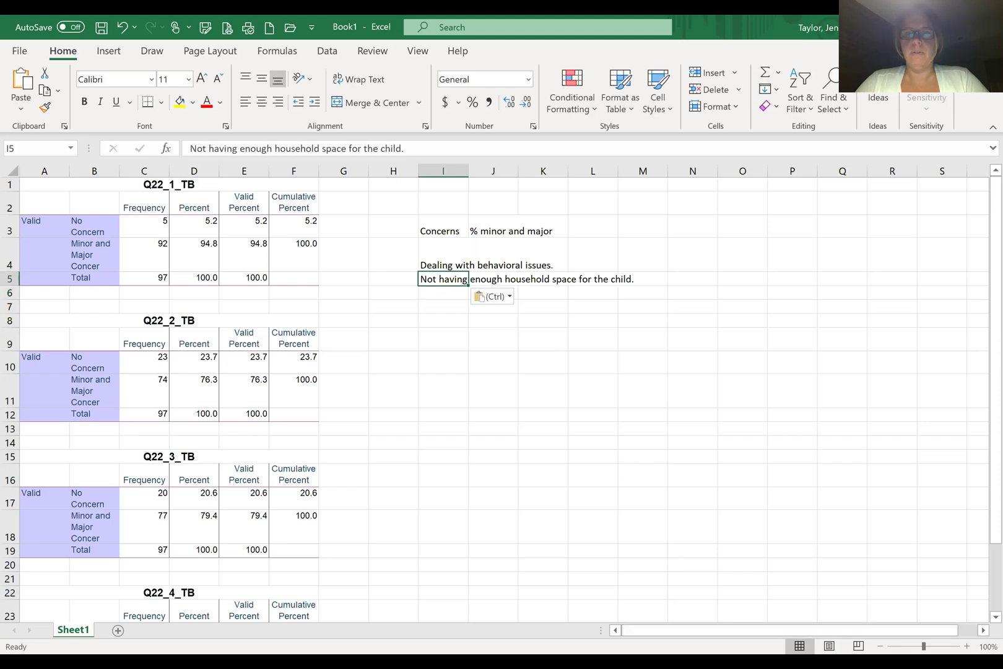
pyautogui.hotkey('alt', 'Tab')
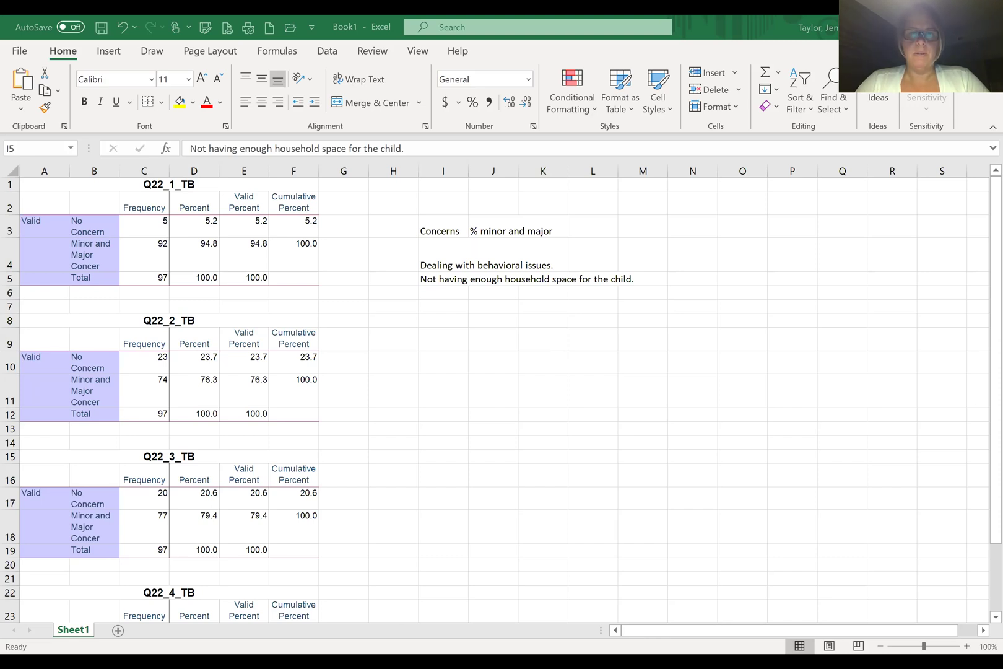
pyautogui.hotkey('alt', 'Tab')
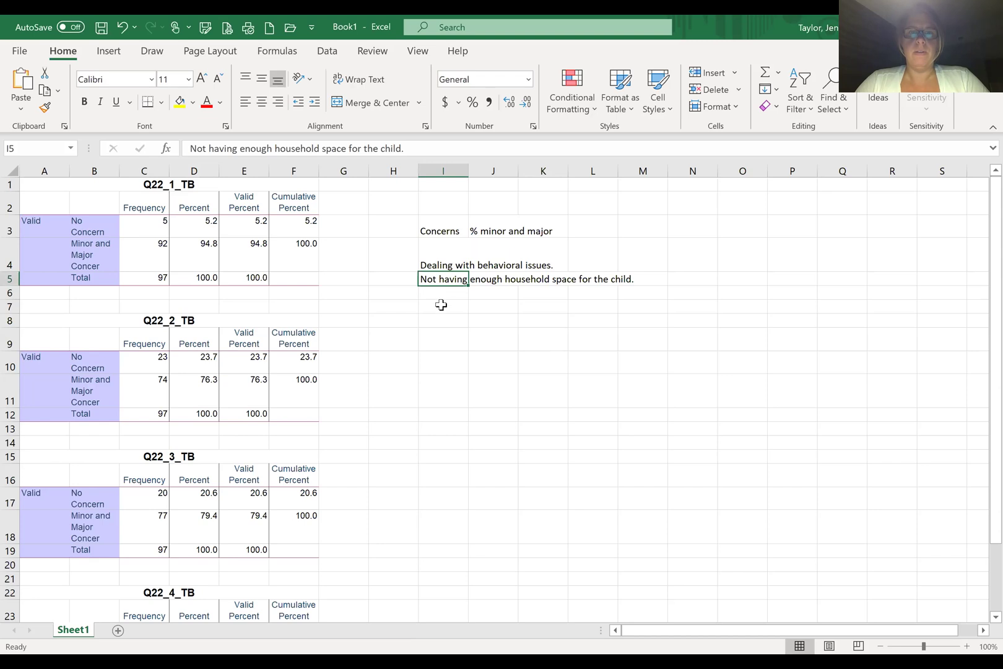
pyautogui.click(440, 305)
pyautogui.write('My biological family will suffer.')
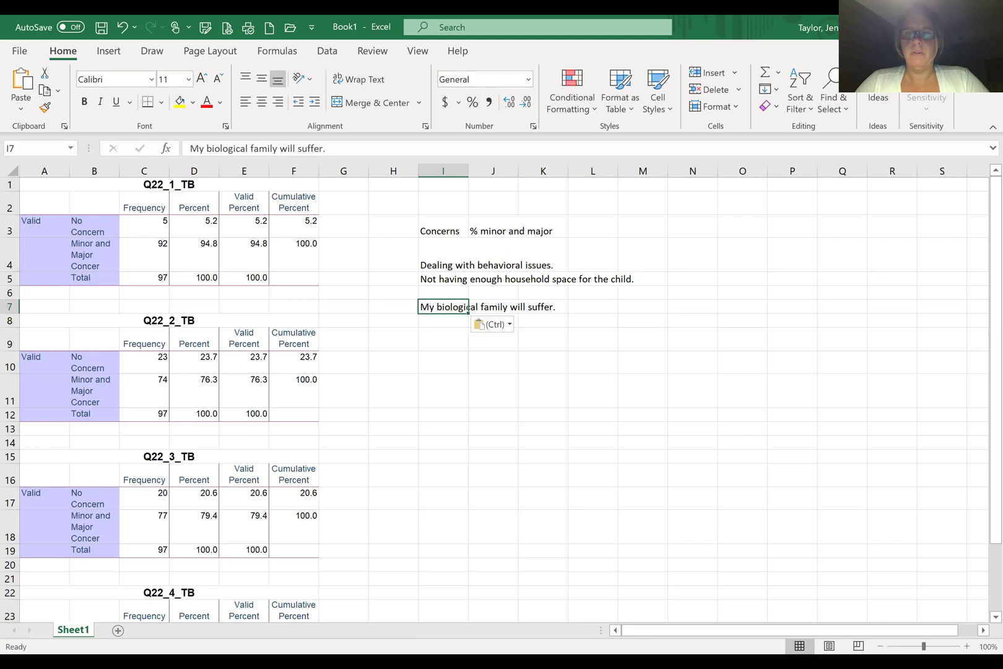
pyautogui.hotkey('alt', 'Tab')
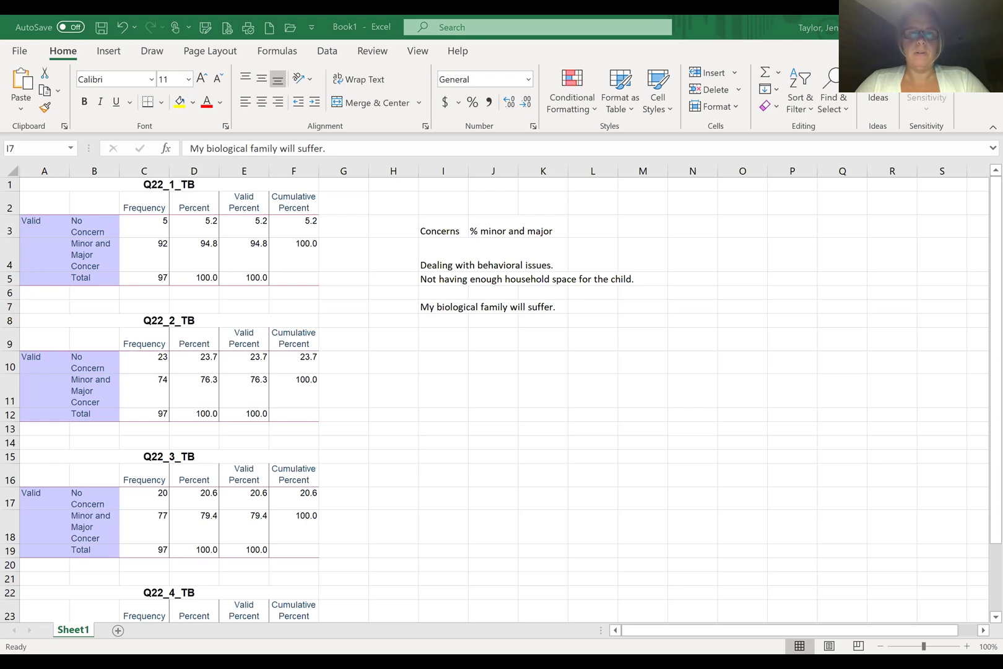
pyautogui.click(445, 305)
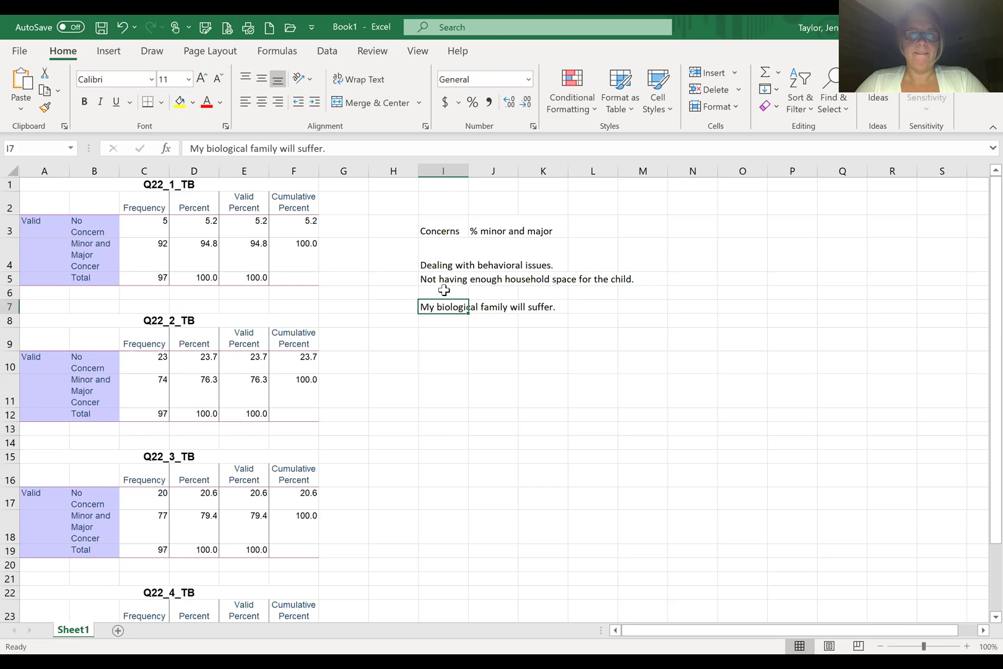
pyautogui.click(447, 293)
pyautogui.write('Being able to pay for expenses related to fostering')
# Copy 94.8 from D4 into J4 and the second table's 76.3 into J5.
pyautogui.click(510, 365)
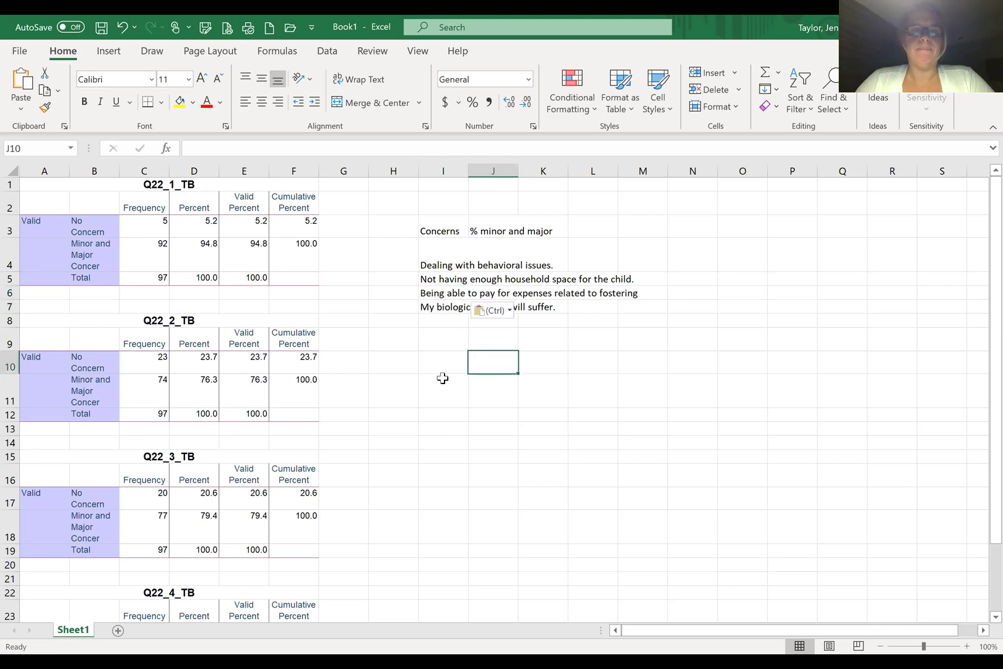
pyautogui.click(201, 250)
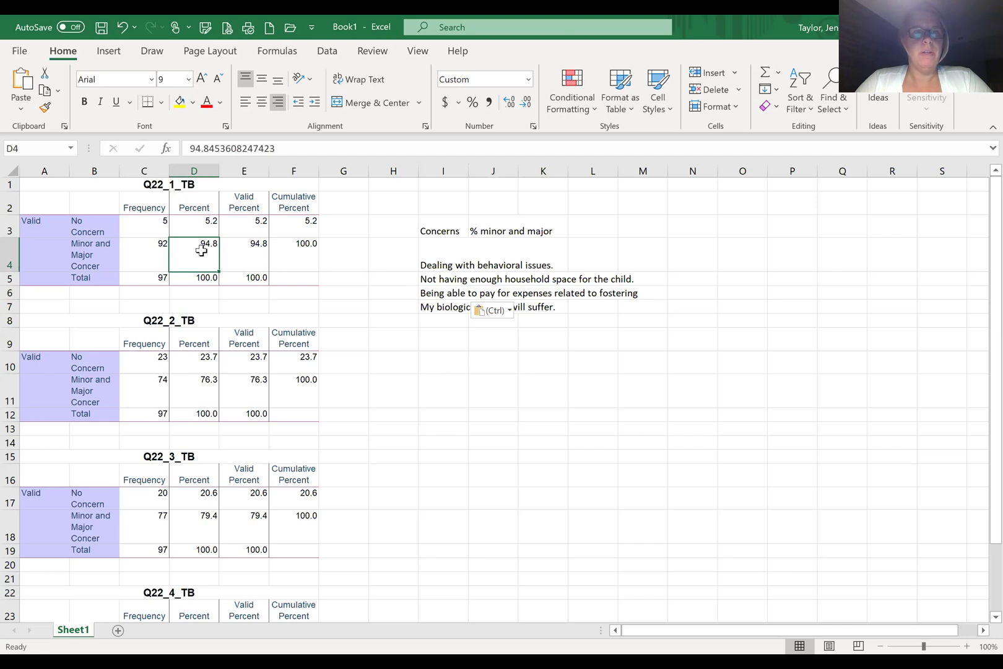
pyautogui.hotkey('ctrl', 'c')
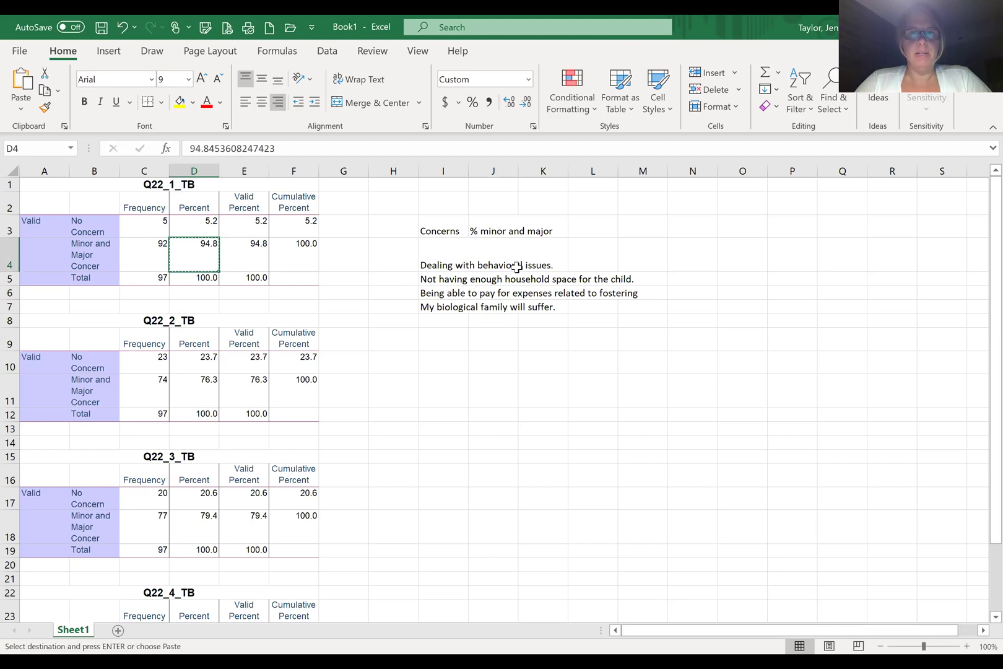
pyautogui.click(499, 258)
pyautogui.hotkey('ctrl', 'v')
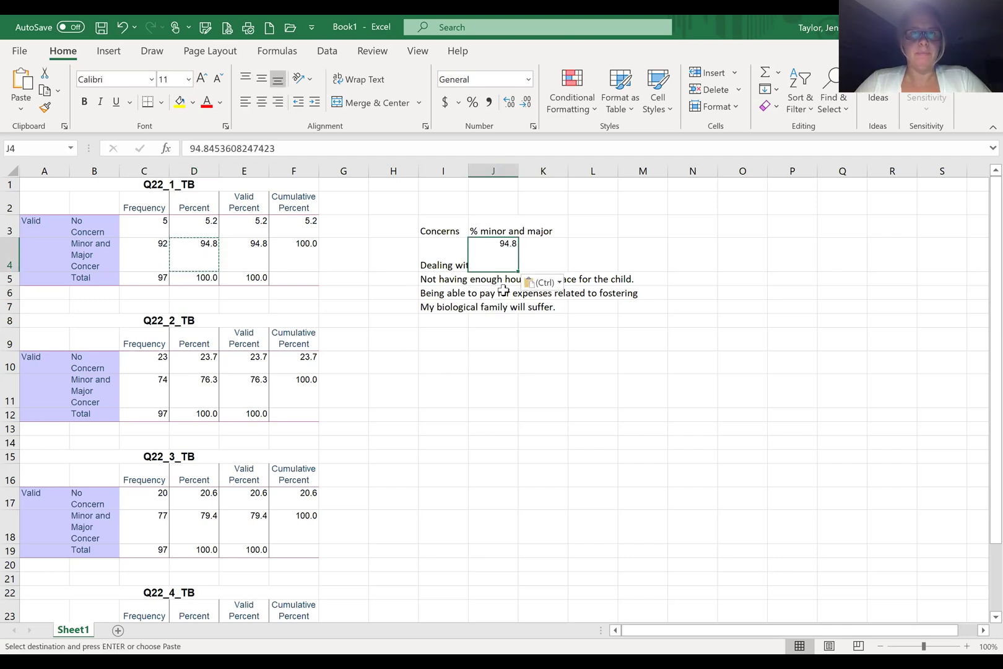
pyautogui.click(193, 391)
pyautogui.hotkey('ctrl', 'c')
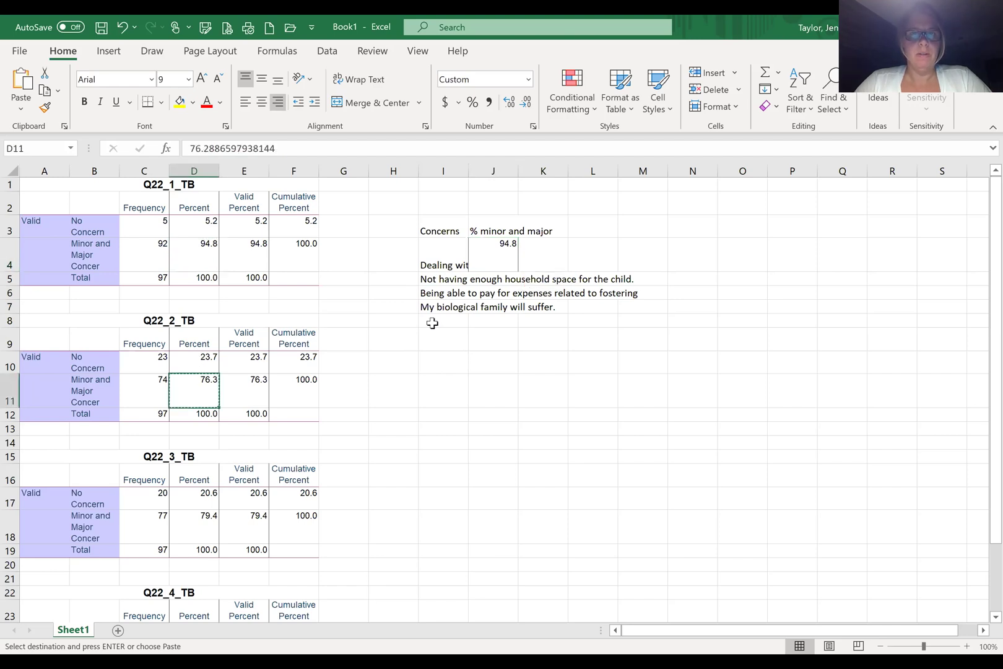
pyautogui.click(490, 283)
pyautogui.hotkey('ctrl', 'v')
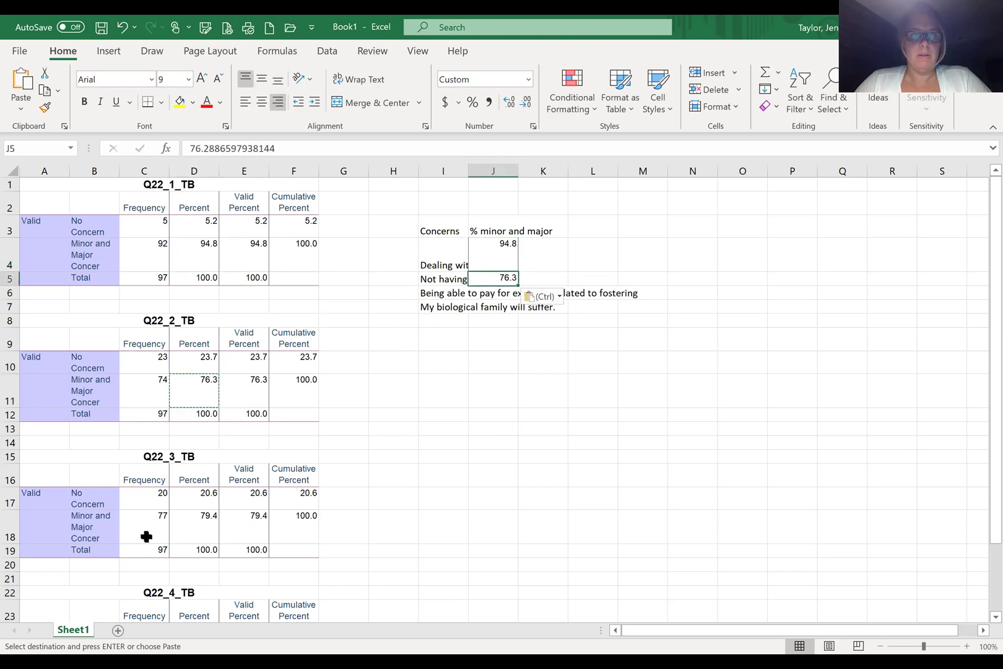
# Copy the third table's 79.4 into J6 and the fourth table's 53.6 into J7.
pyautogui.click(192, 524)
pyautogui.hotkey('ctrl', 'c')
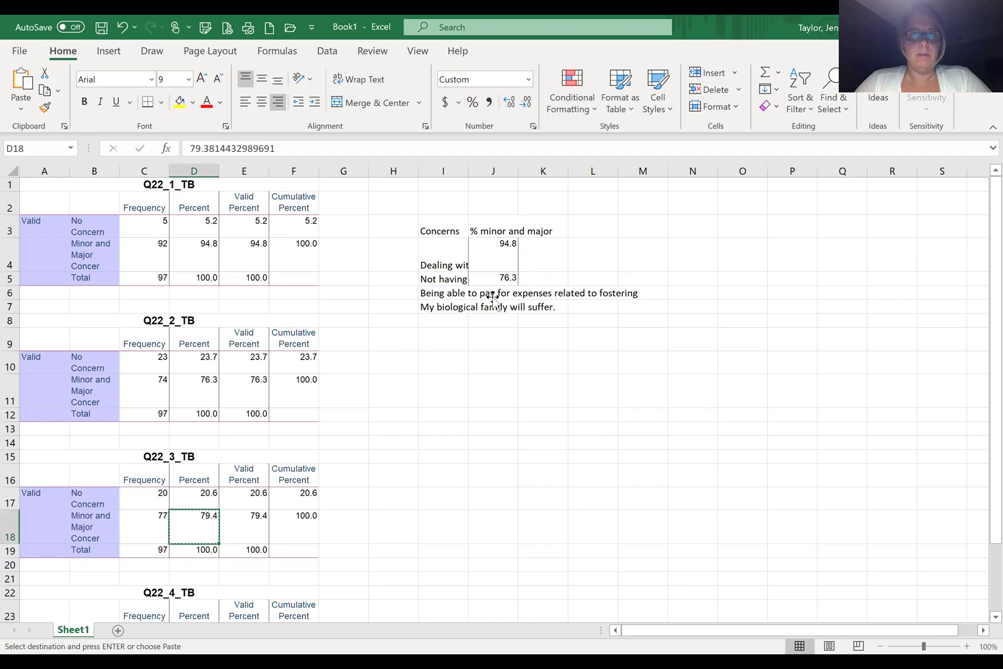
pyautogui.click(491, 295)
pyautogui.hotkey('ctrl', 'v')
pyautogui.scroll(-2, 163, 608)
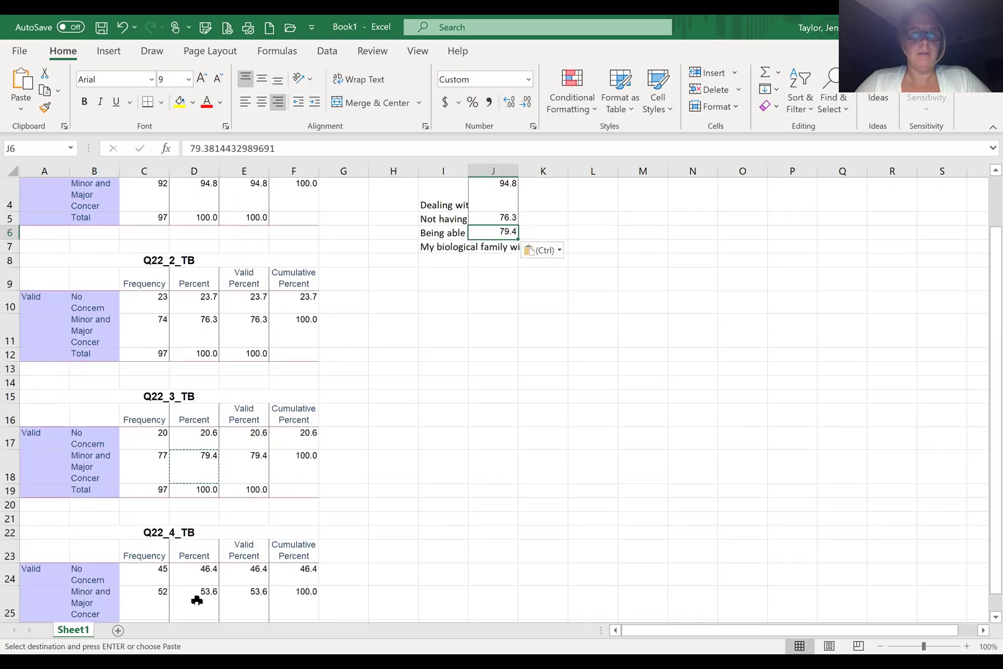
pyautogui.click(204, 534)
pyautogui.hotkey('ctrl', 'c')
pyautogui.scroll(2, 548, 418)
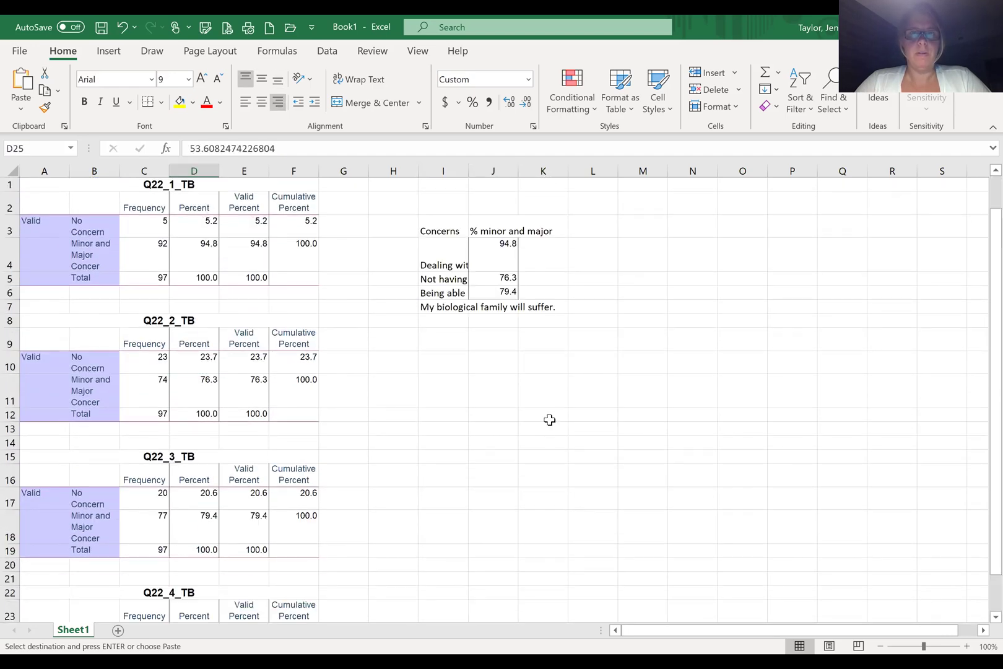
pyautogui.click(495, 309)
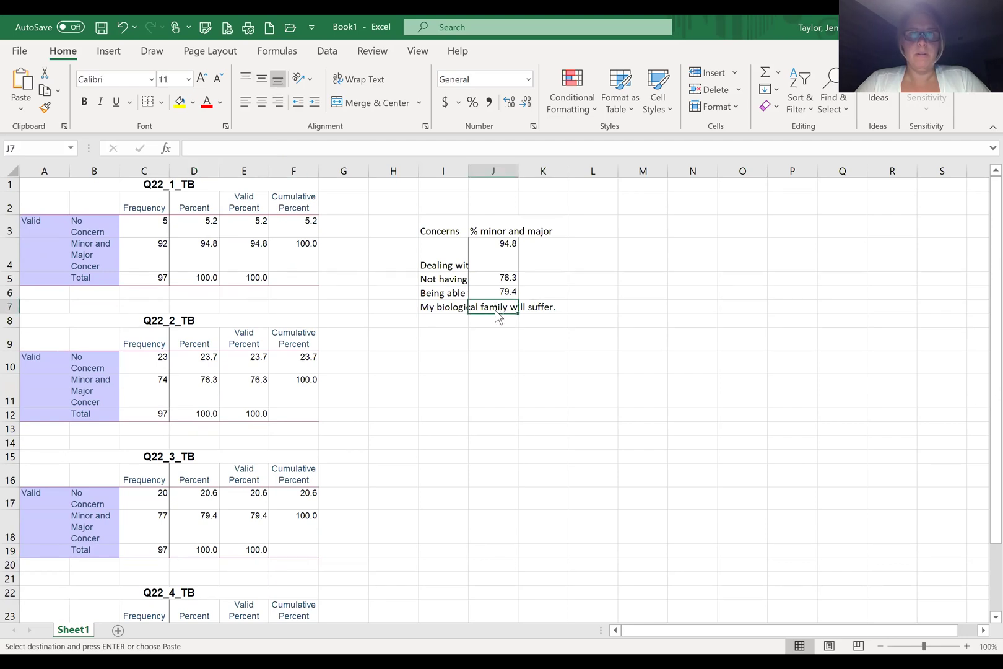
pyautogui.hotkey('ctrl', 'v')
# Format J4:J7 as percentages and re-enter J4 as 94.85 with one decimal place.
pyautogui.moveTo(497, 251); pyautogui.dragTo(506, 320)
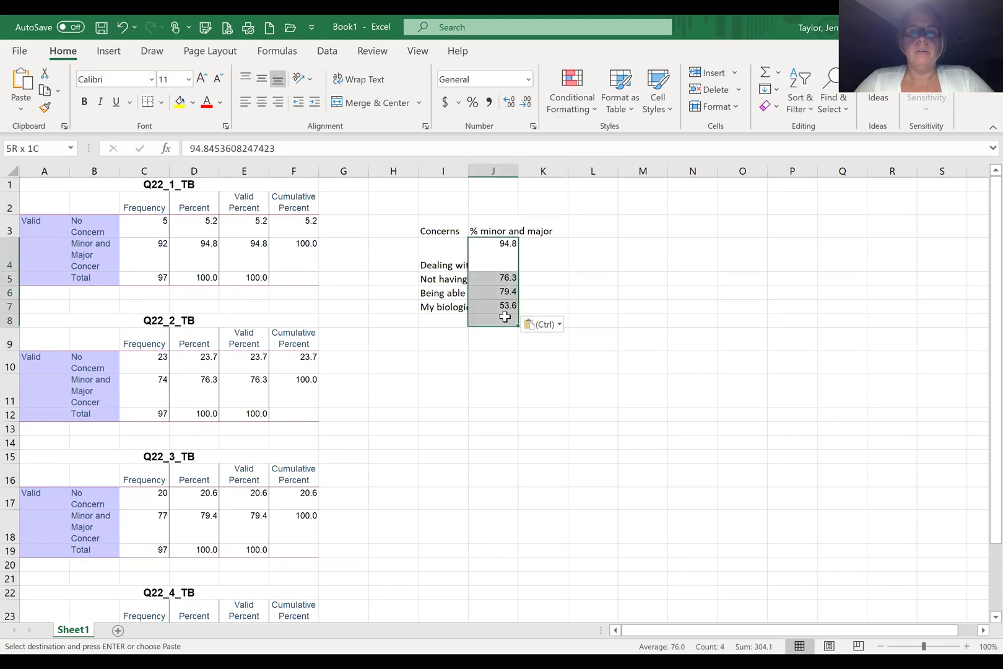
pyautogui.click(472, 103)
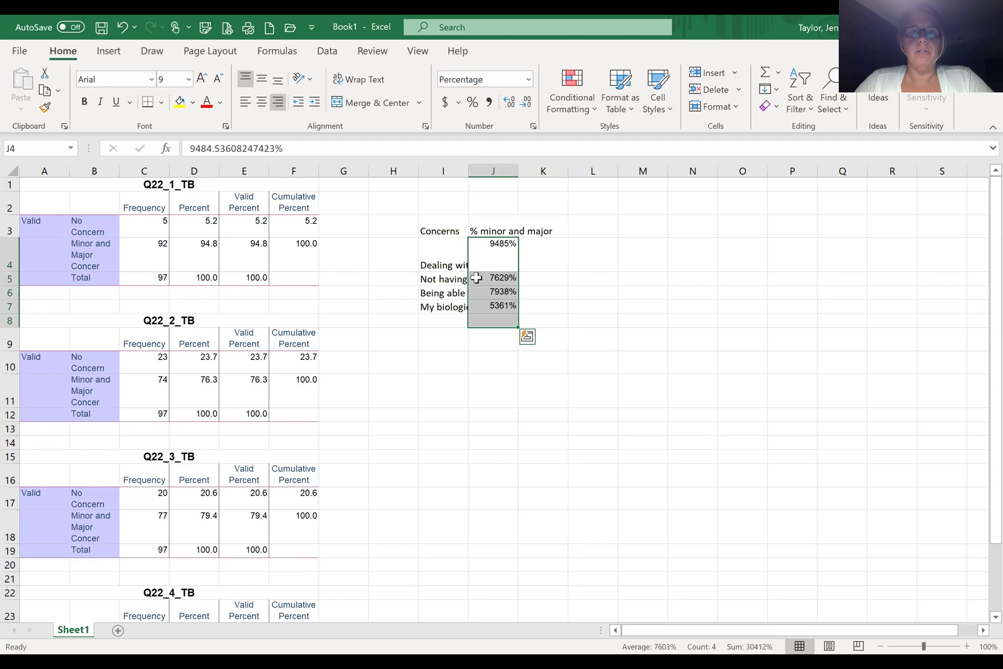
pyautogui.click(506, 256)
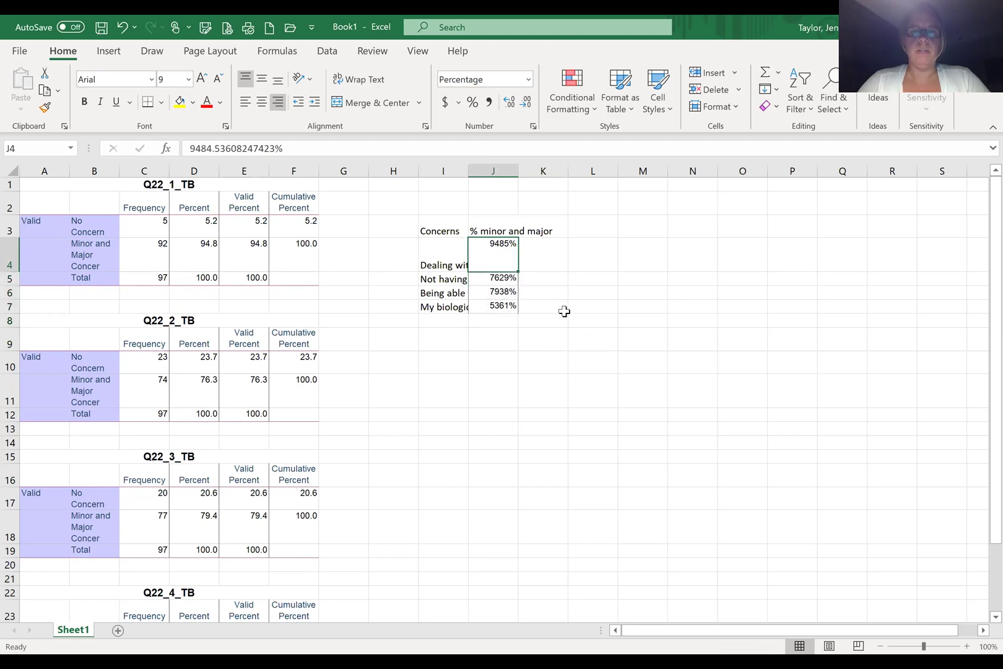
pyautogui.write('94.85')
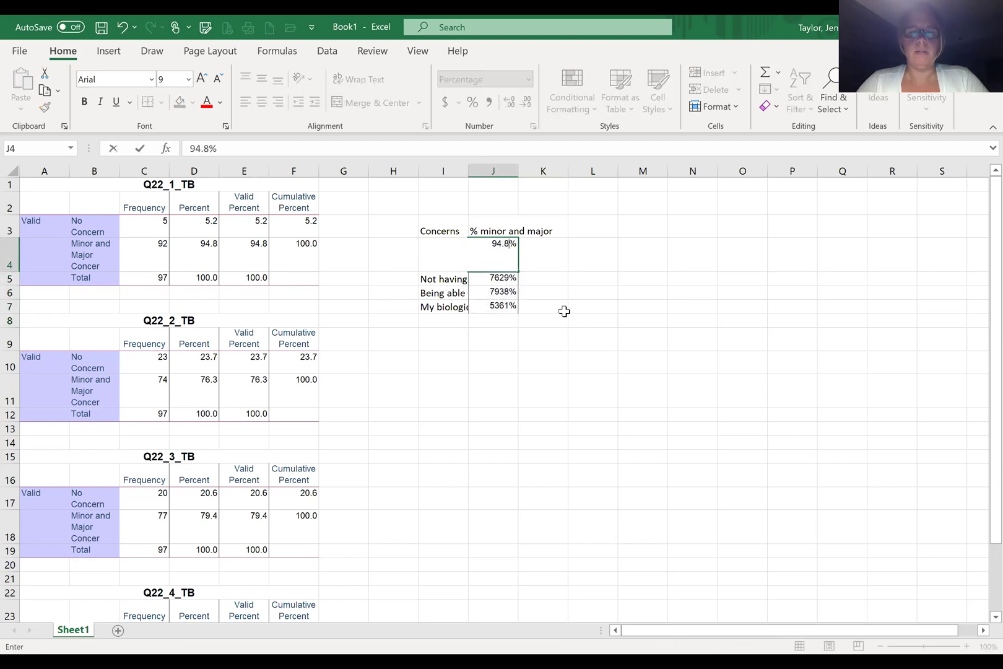
pyautogui.press('Return')
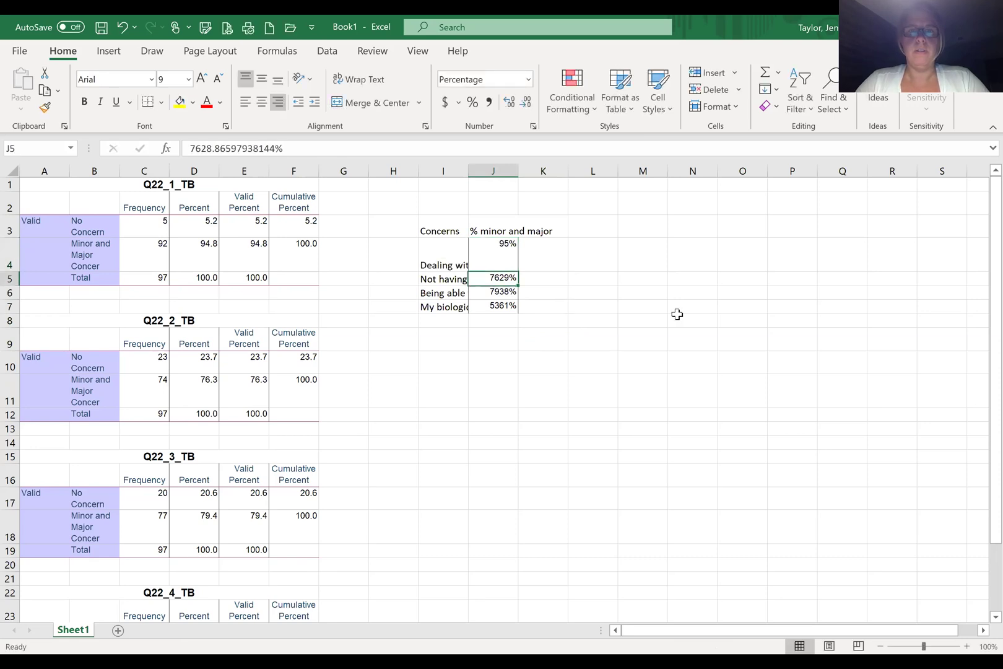
pyautogui.click(506, 248)
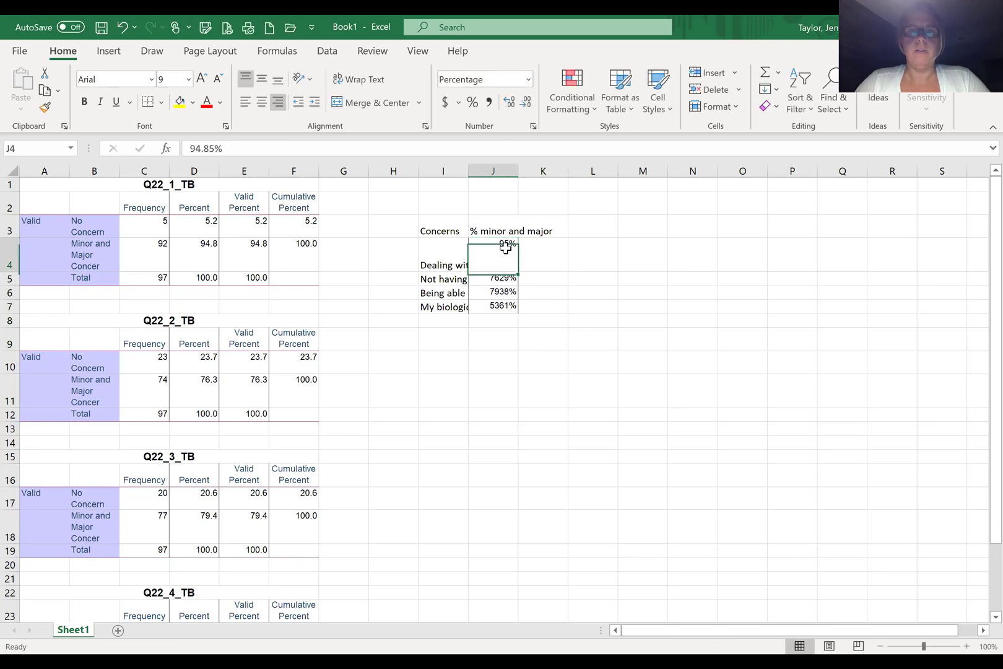
pyautogui.click(509, 103)
# Give J5:J7 one decimal place, re-enter 76.2, 79.4 and 53.6, and select I3:J7.
pyautogui.click(501, 280)
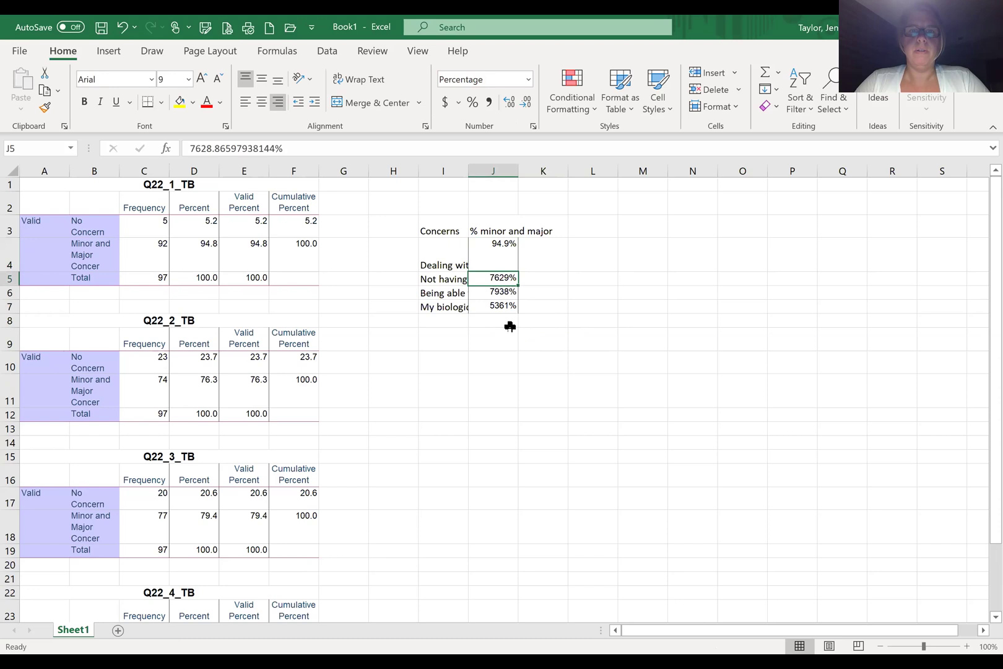
pyautogui.keyDown('shift'); pyautogui.click(506, 308); pyautogui.keyUp('shift')
pyautogui.click(506, 102)
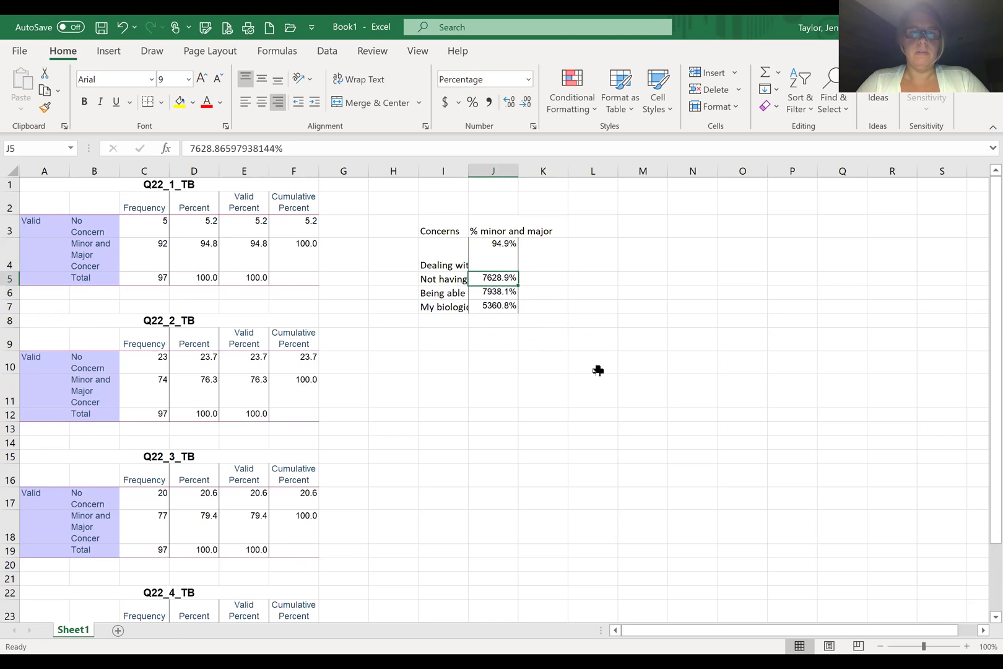
pyautogui.write('76.2')
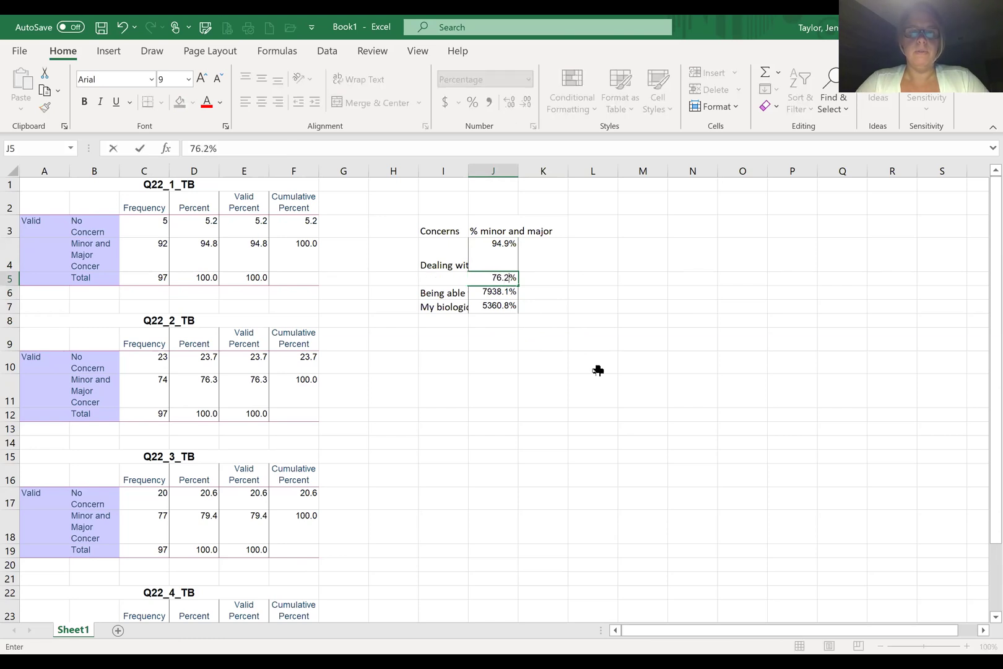
pyautogui.press('Return')
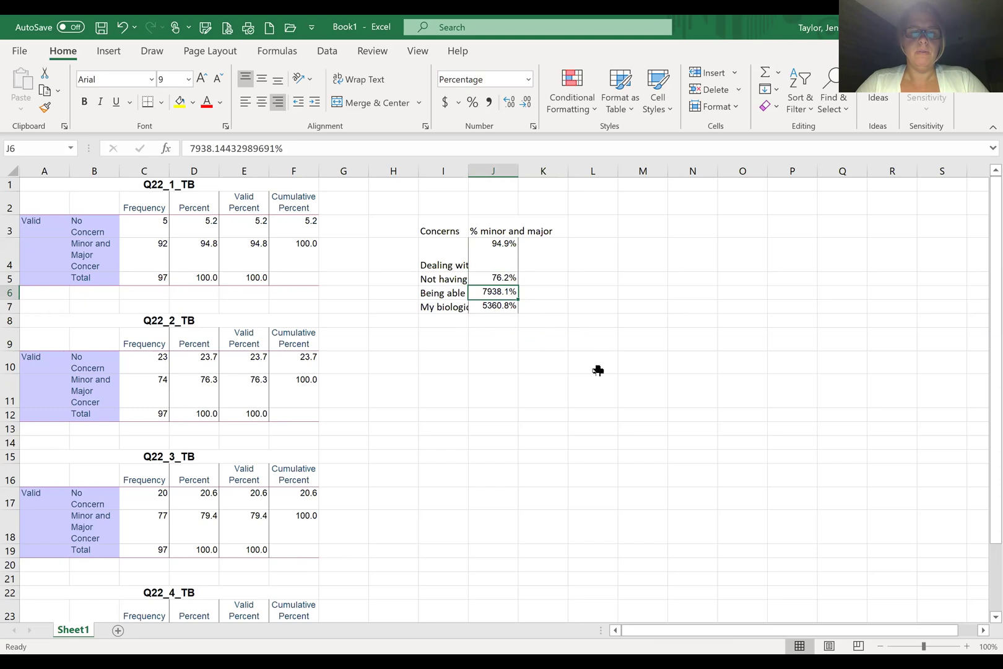
pyautogui.write('79')
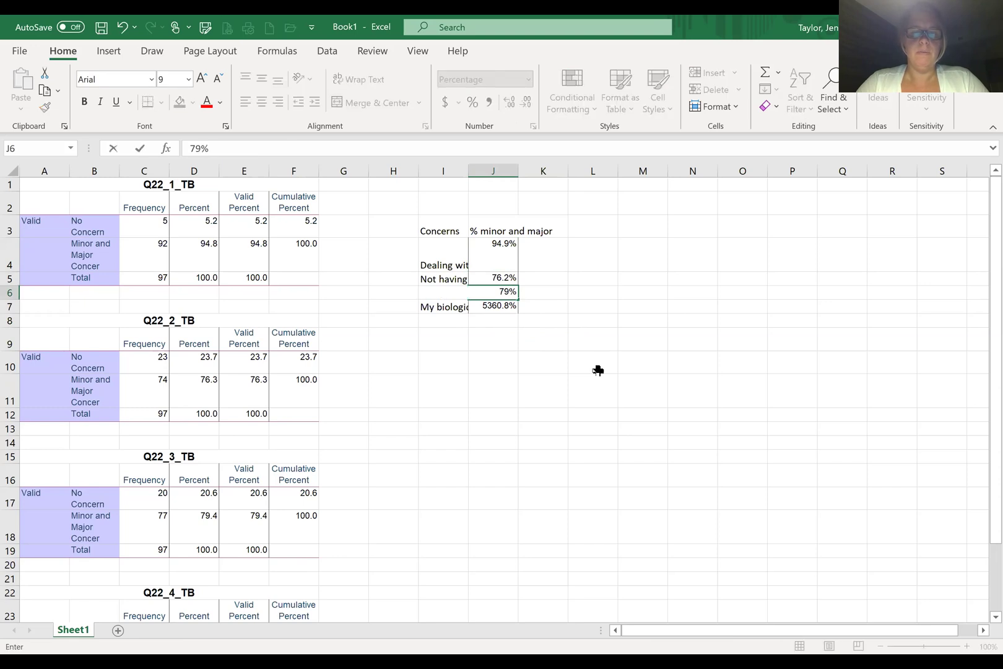
pyautogui.write('.4')
pyautogui.press('Return')
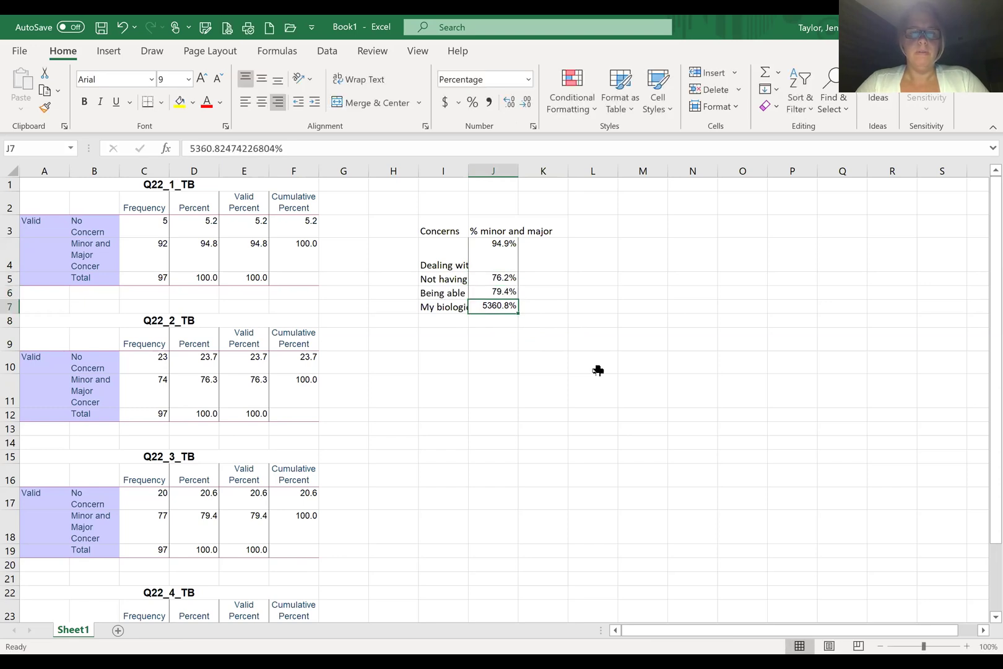
pyautogui.write('53.6')
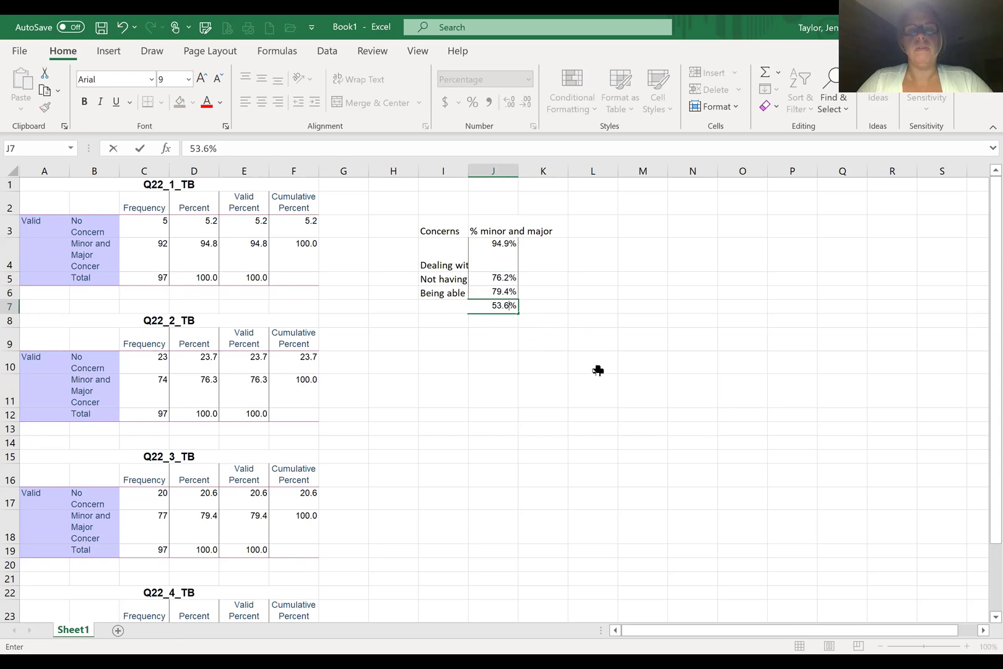
pyautogui.click(588, 368)
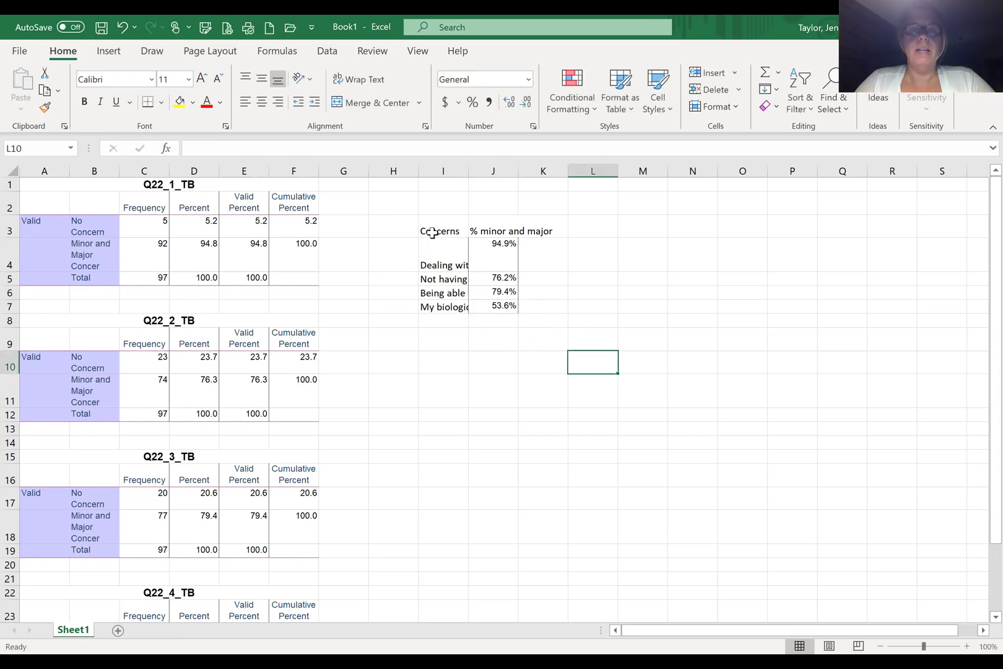
pyautogui.moveTo(432, 231); pyautogui.dragTo(475, 311)
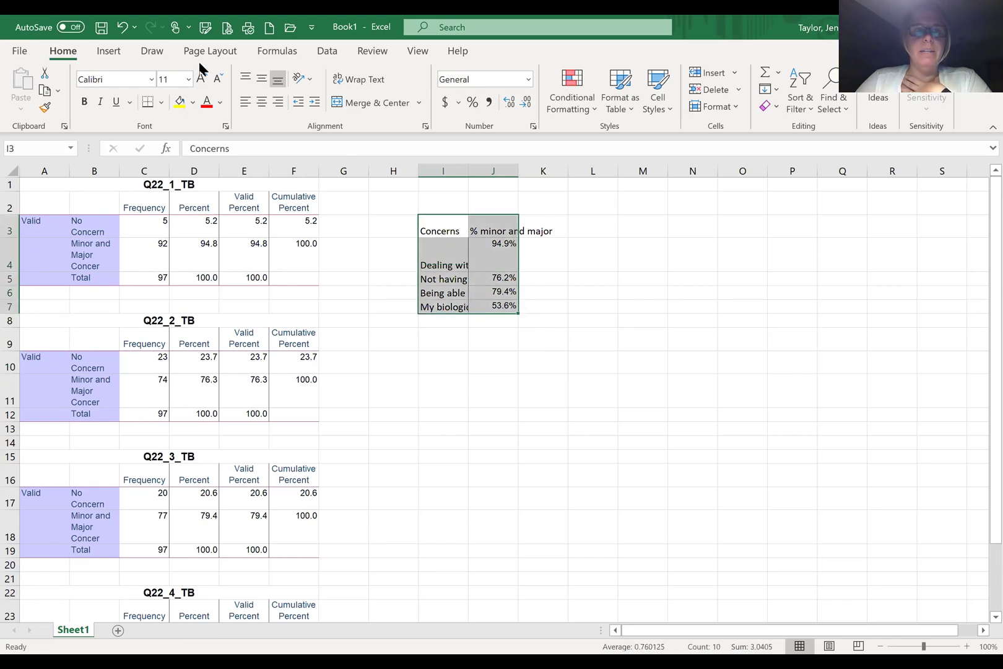
# Insert a 2-D clustered bar chart of the concerns and delete its percentage value axis.
pyautogui.click(110, 53)
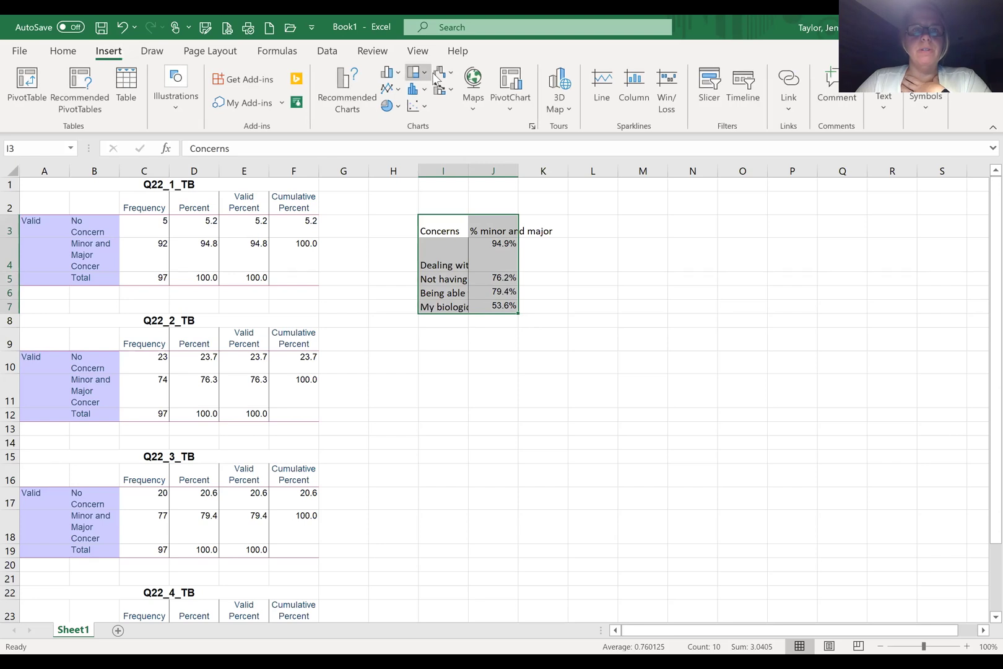
pyautogui.click(391, 80)
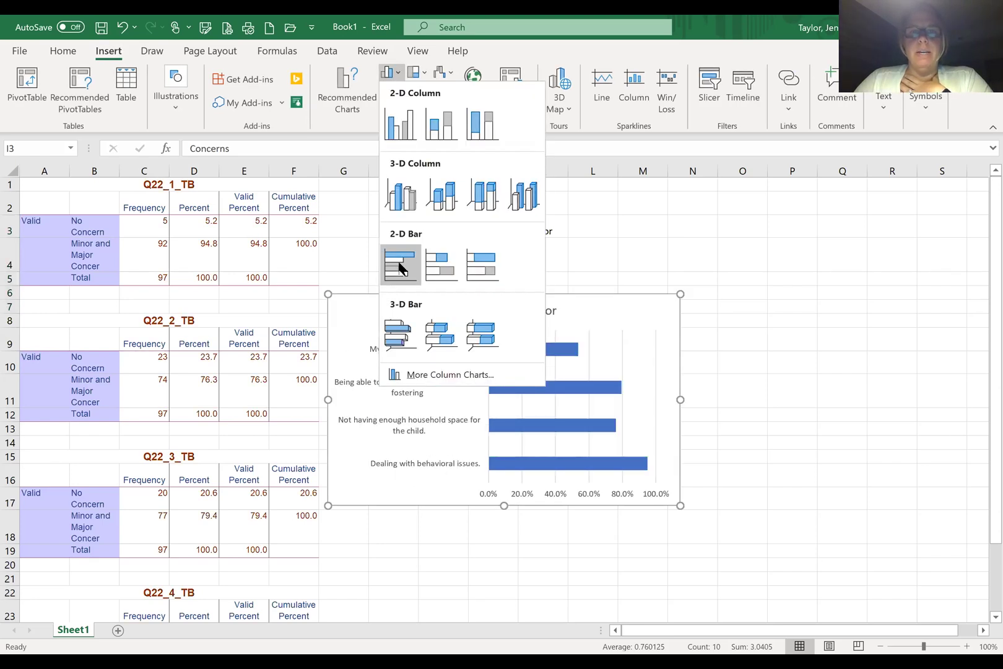
pyautogui.click(399, 268)
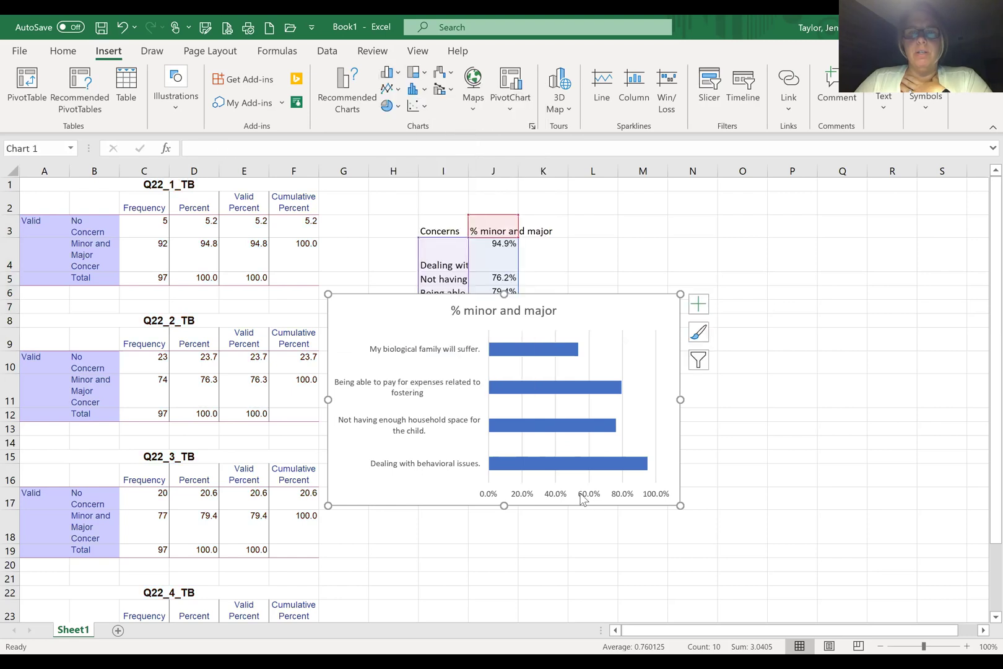
pyautogui.click(582, 499)
pyautogui.press('Delete')
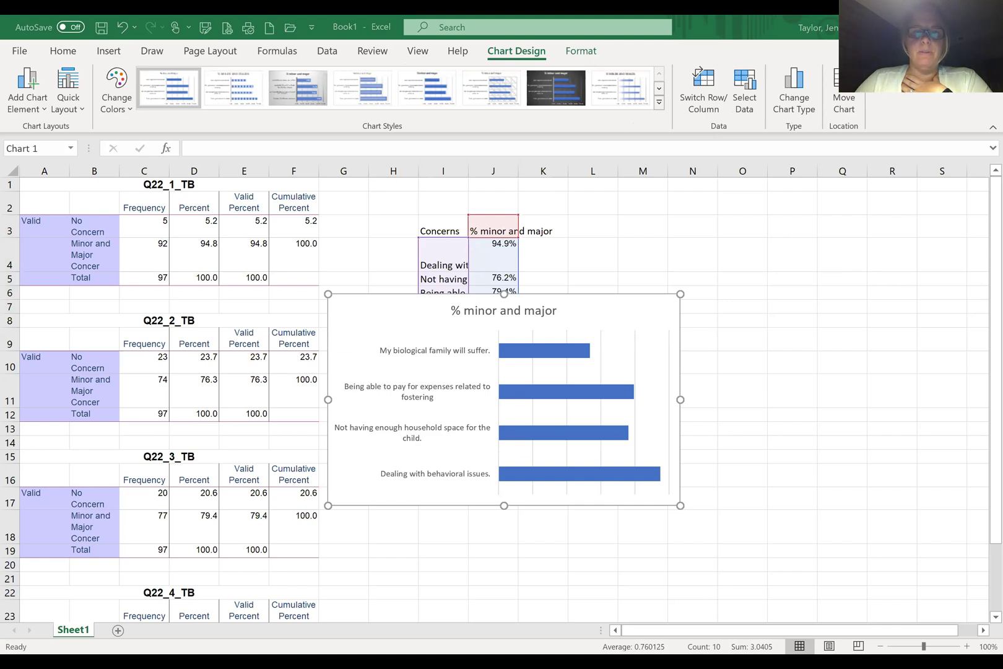
pyautogui.moveTo(456, 313)
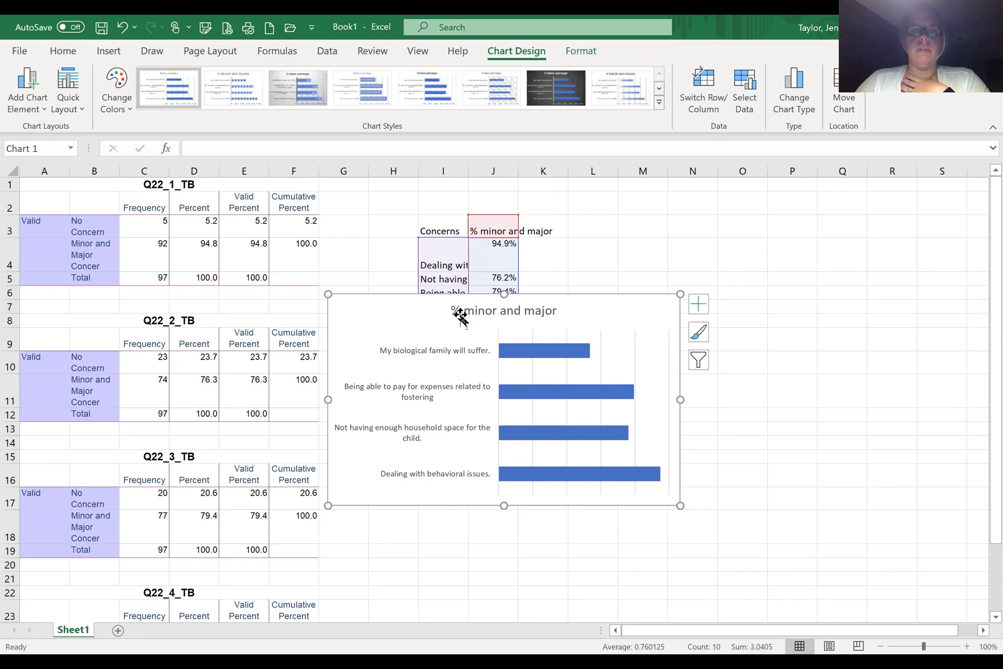
pyautogui.click(644, 248)
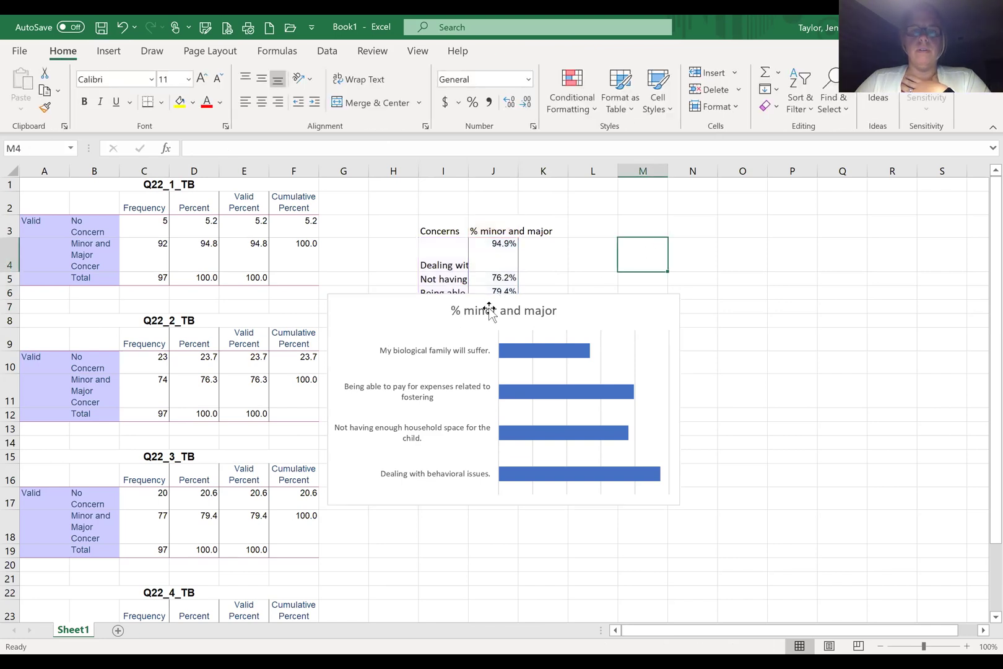
# Change the chart title from '% minor and major' to 'Concerns of Fostering Children'.
pyautogui.click(489, 308)
pyautogui.doubleClick(459, 309)
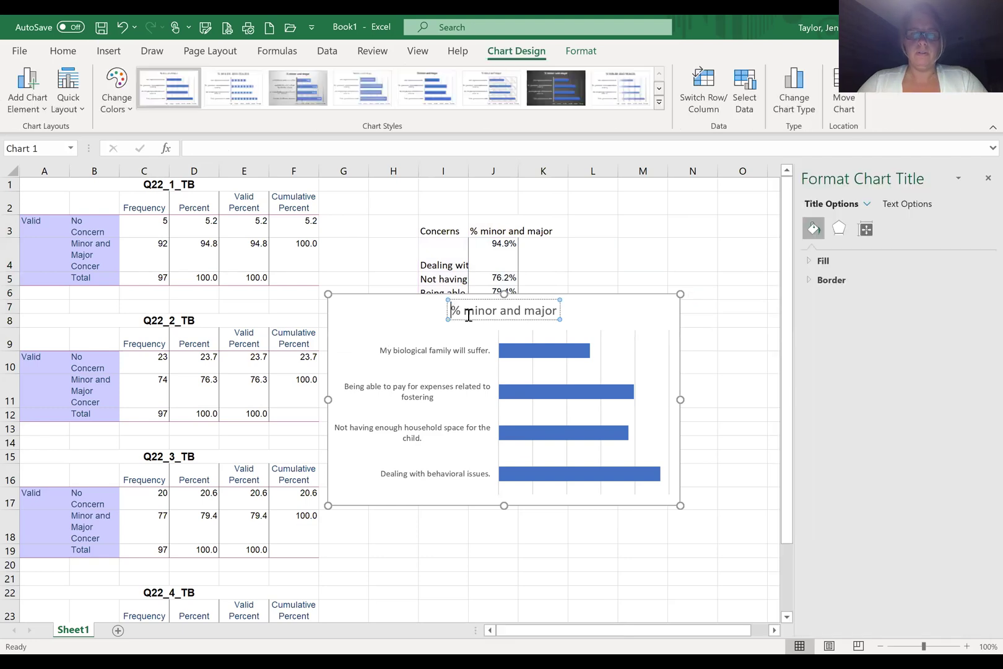
pyautogui.write('Concerns of ')
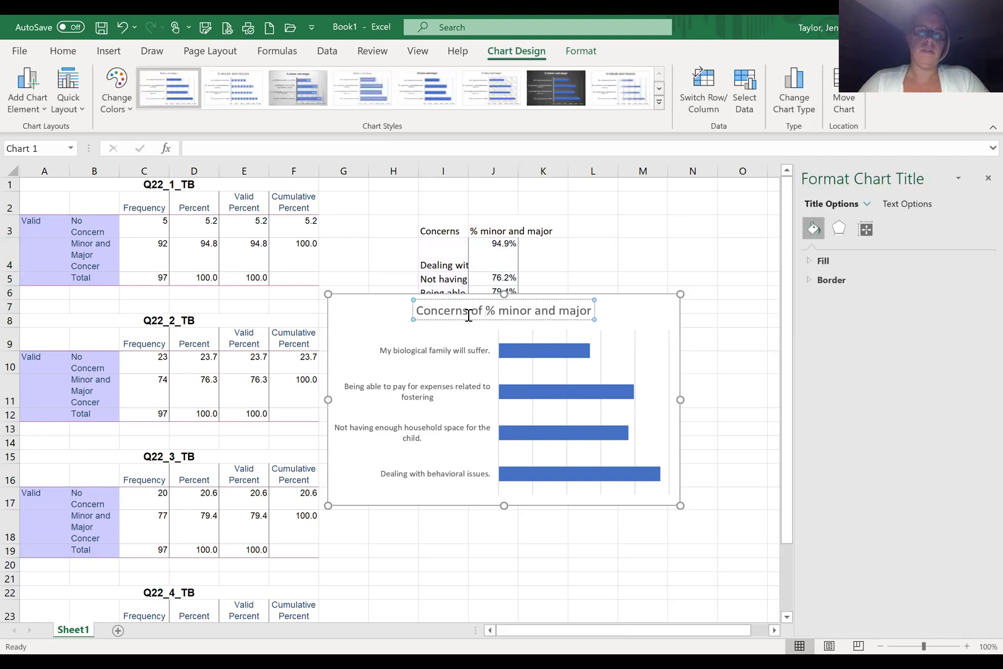
pyautogui.write('Fost Ch')
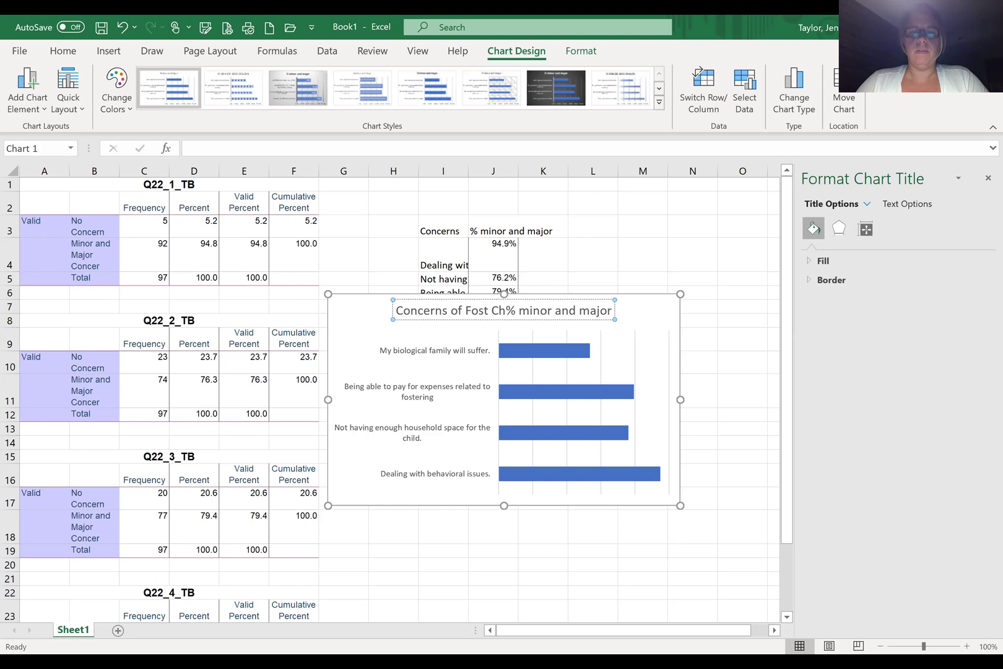
pyautogui.press('Escape')
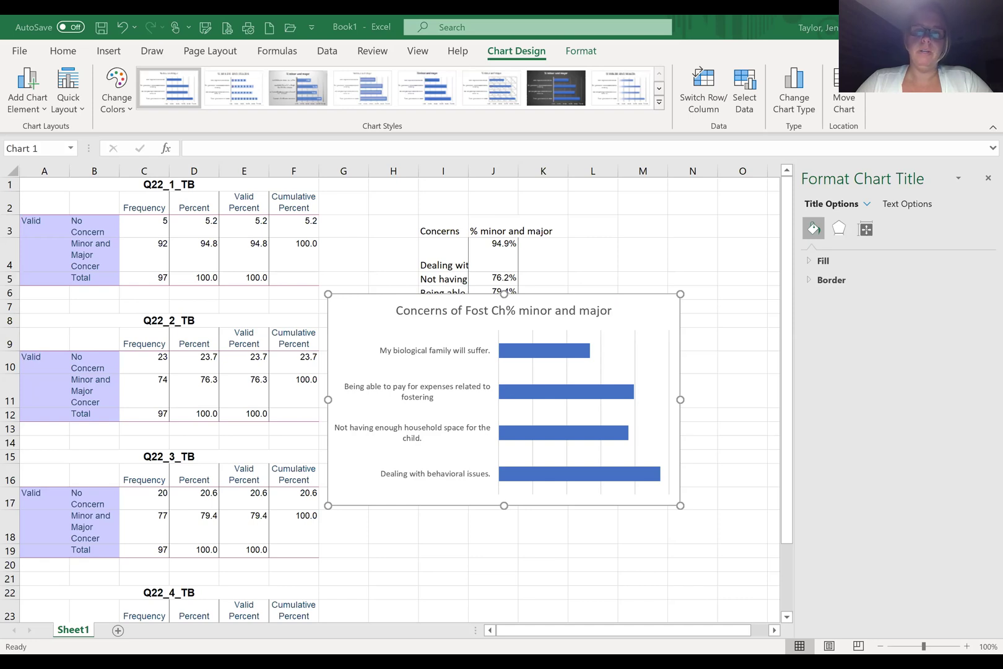
pyautogui.press('F2')
pyautogui.press('BackSpace')
pyautogui.press('BackSpace')
pyautogui.press('BackSpace')
pyautogui.press('BackSpace')
pyautogui.write('tering Child')
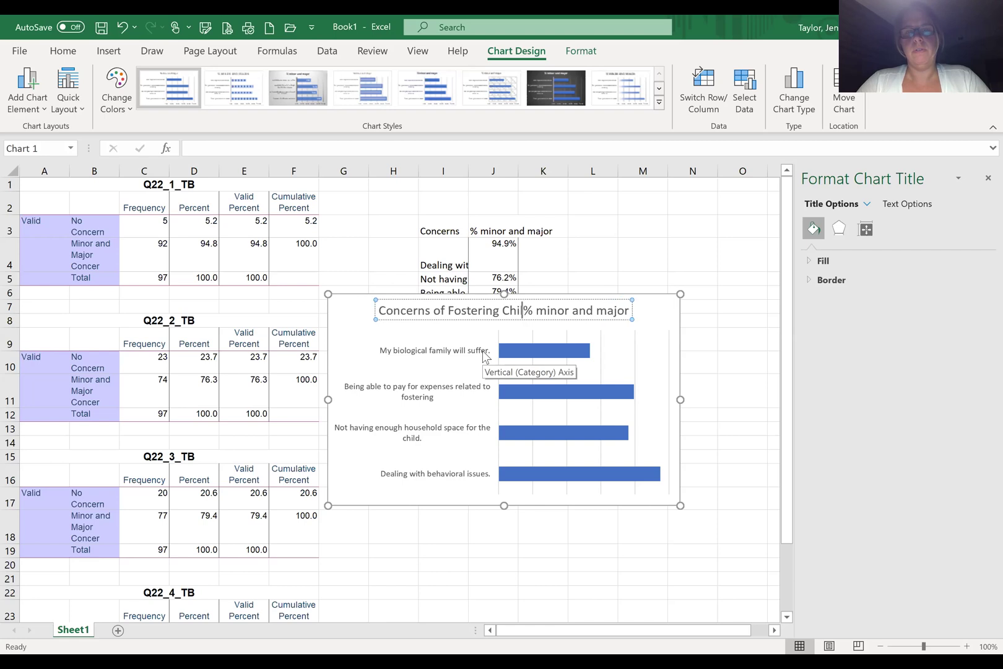
pyautogui.write('ren')
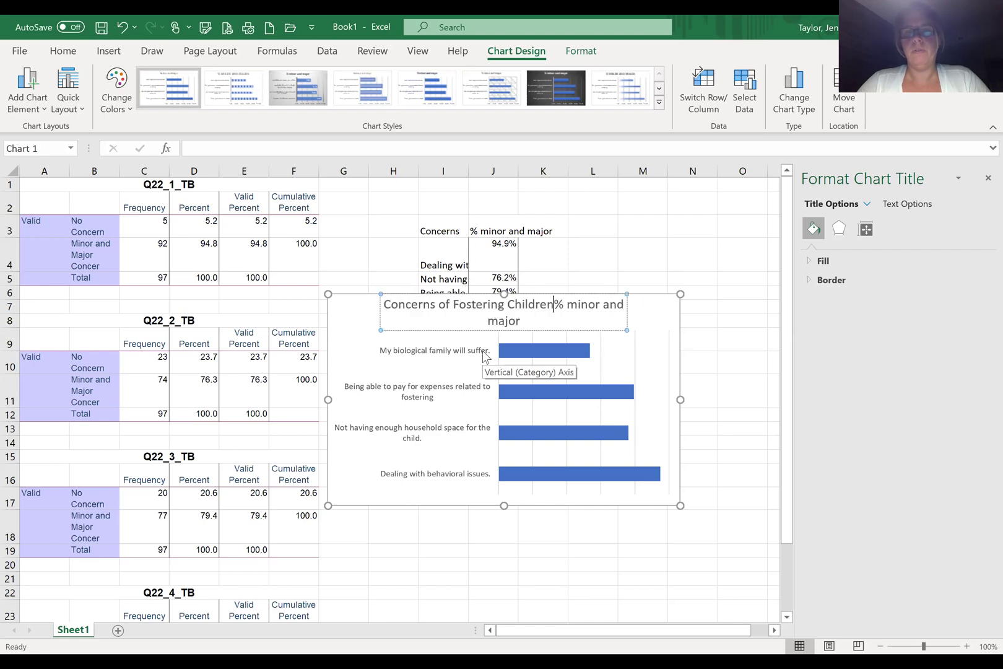
pyautogui.press('Delete')
pyautogui.press('Delete')
pyautogui.press('Delete')
pyautogui.press('Delete')
pyautogui.press('Delete')
pyautogui.press('Delete')
pyautogui.press('Delete')
pyautogui.press('Delete')
pyautogui.press('Delete')
pyautogui.press('Delete')
pyautogui.press('Delete')
pyautogui.press('Delete')
pyautogui.press('Delete')
pyautogui.press('Delete')
pyautogui.press('Delete')
pyautogui.press('Delete')
pyautogui.press('Delete')
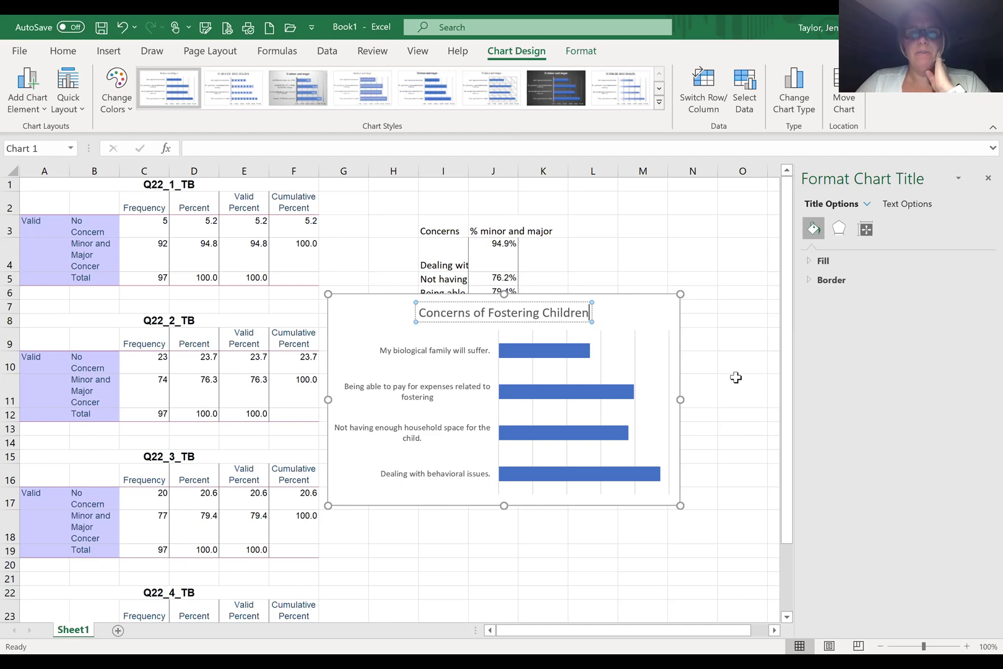
# Add data labels to the bar series, showing 94.9%, 76.2%, 79.4% and 53.6%.
pyautogui.click(735, 377)
pyautogui.click(634, 418)
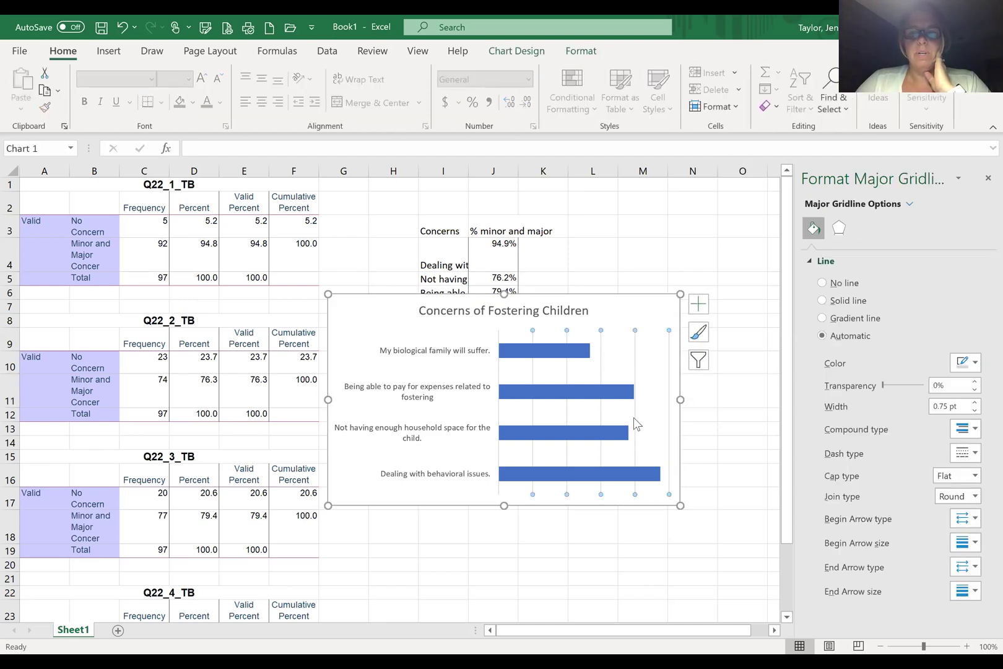
pyautogui.press('Escape')
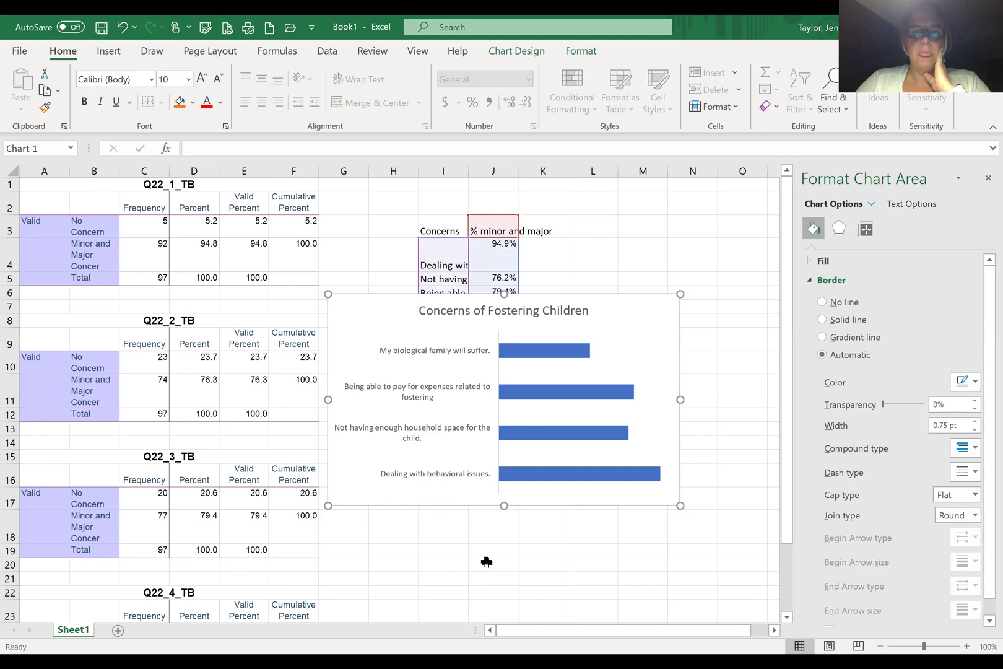
pyautogui.press('Escape')
pyautogui.click(540, 356)
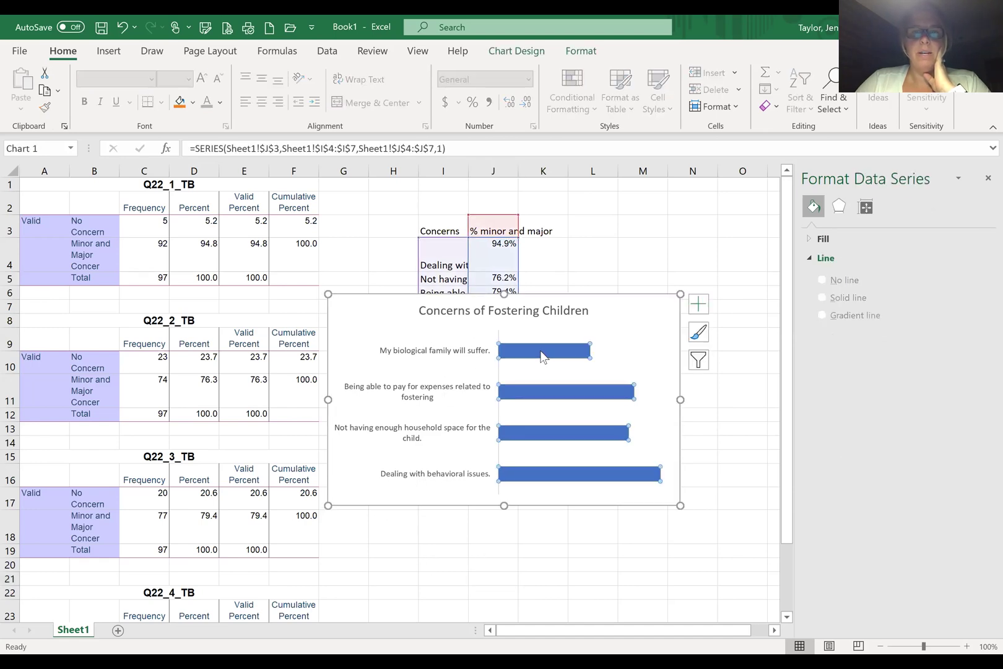
pyautogui.rightClick(541, 356)
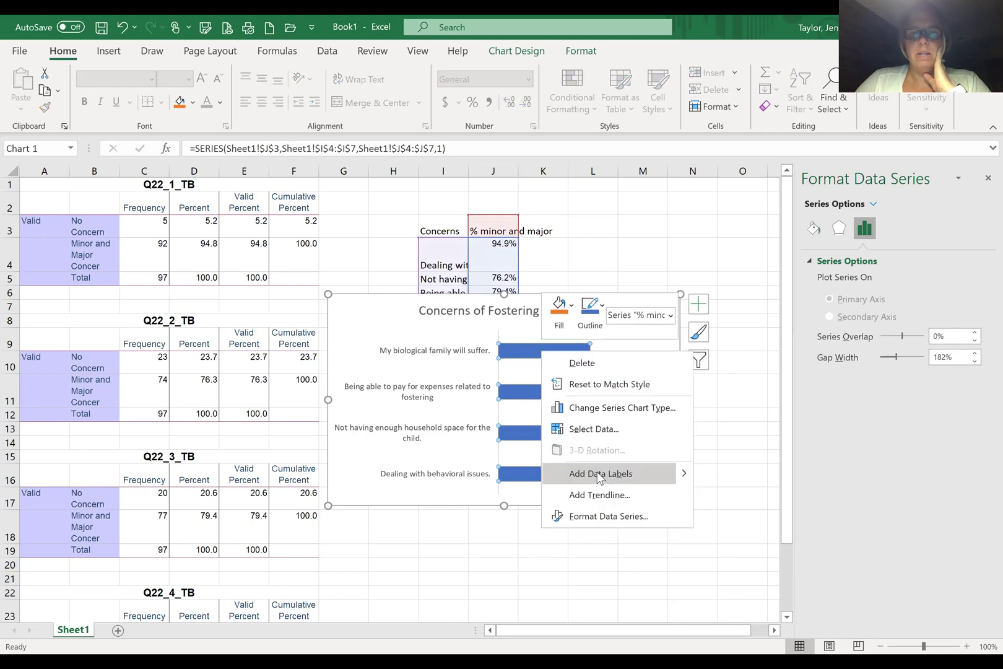
pyautogui.click(600, 475)
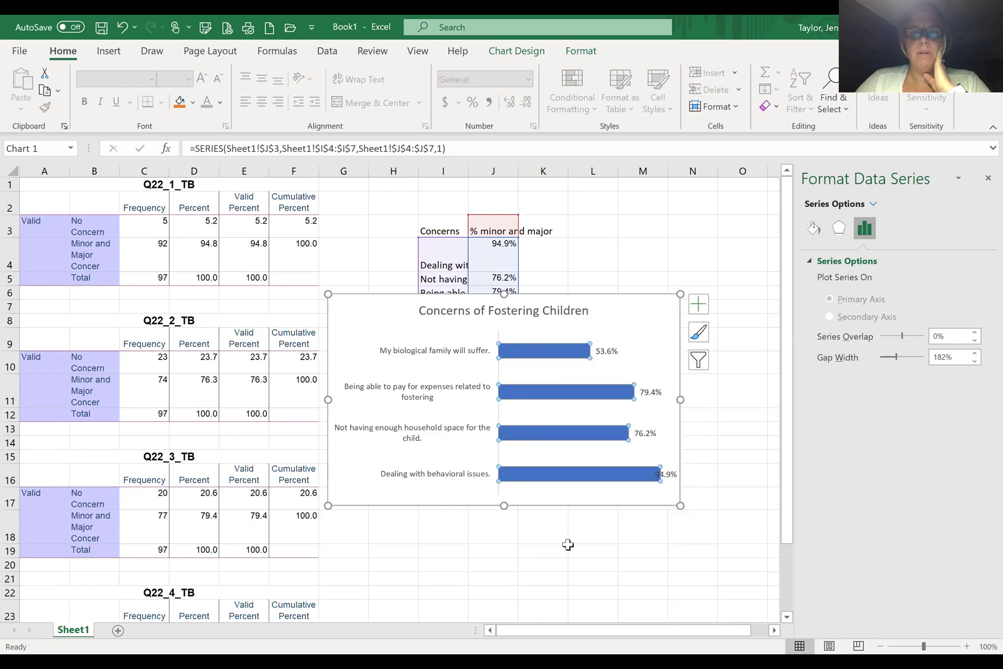
# Widen the chart so each concern's label fits on one line.
pyautogui.moveTo(682, 399); pyautogui.dragTo(733, 400)
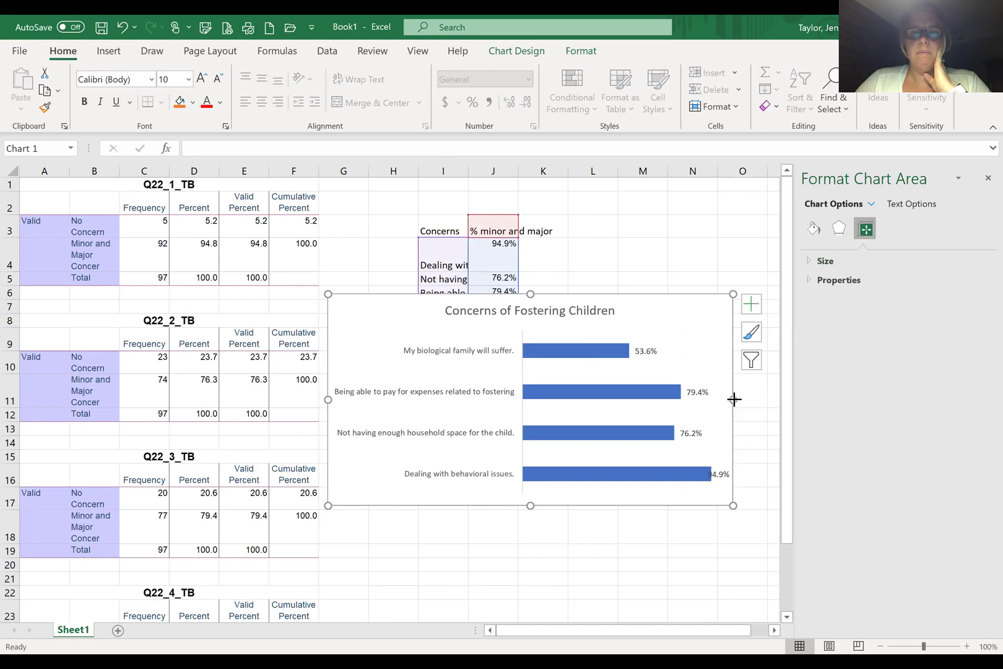
pyautogui.moveTo(762, 399); pyautogui.dragTo(762, 399)
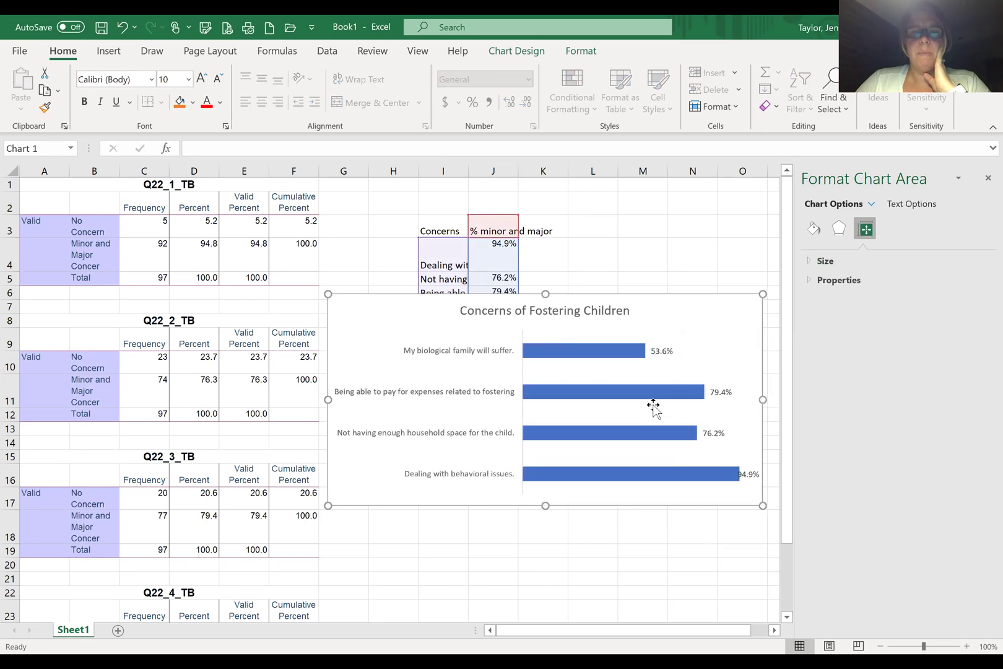
pyautogui.moveTo(743, 404); pyautogui.dragTo(709, 406)
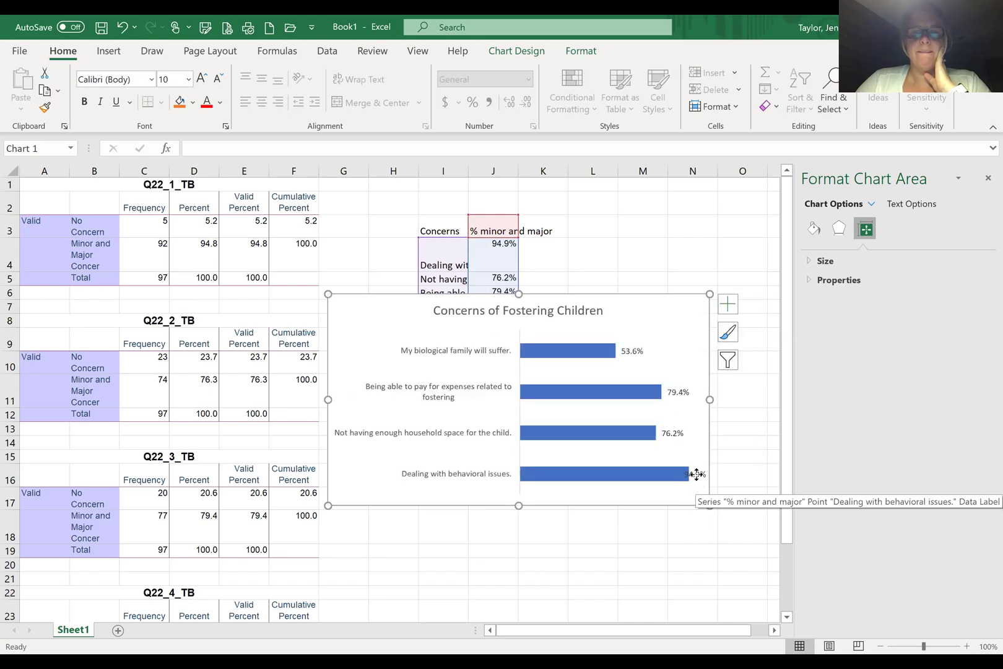
pyautogui.click(696, 474)
pyautogui.click(699, 476)
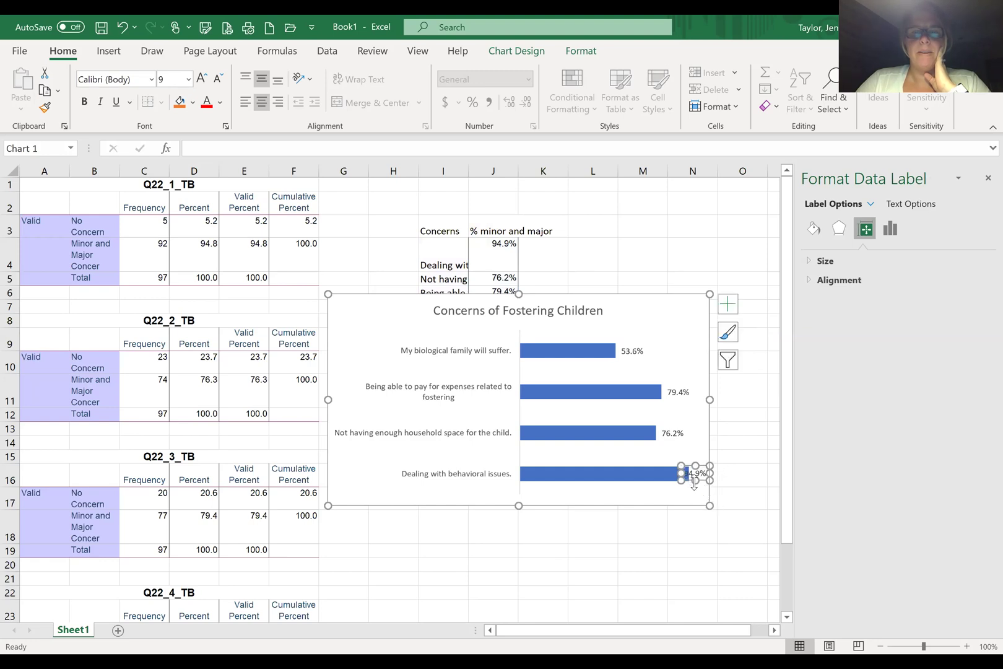
pyautogui.click(697, 470)
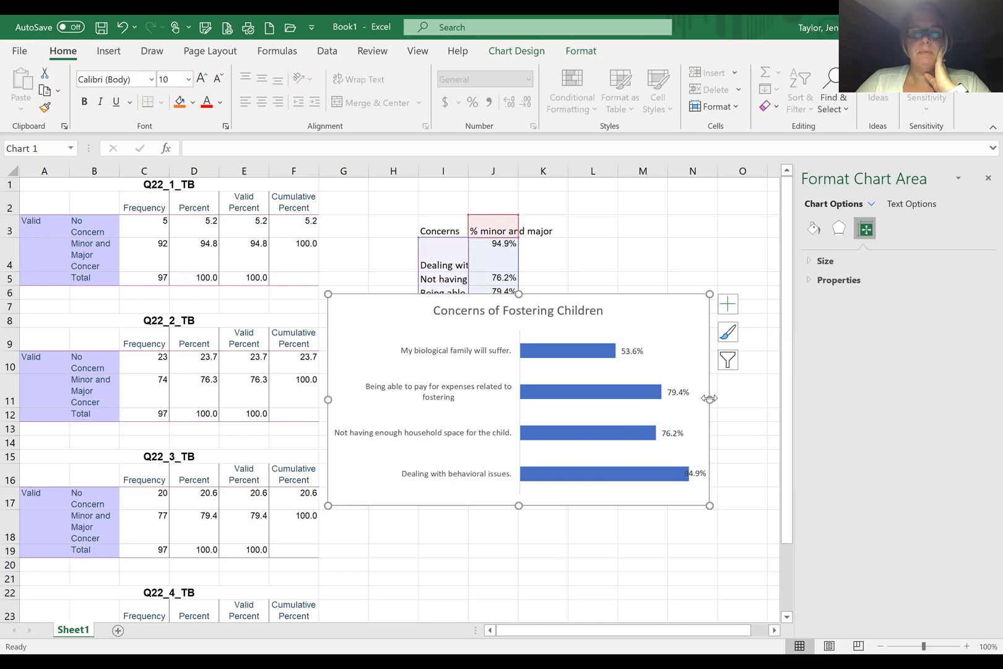
pyautogui.moveTo(709, 399); pyautogui.dragTo(722, 426)
pyautogui.moveTo(721, 506)
pyautogui.mouseDown()
pyautogui.moveTo(730, 517)
pyautogui.moveTo(723, 509)
pyautogui.moveTo(712, 519)
pyautogui.mouseUp()
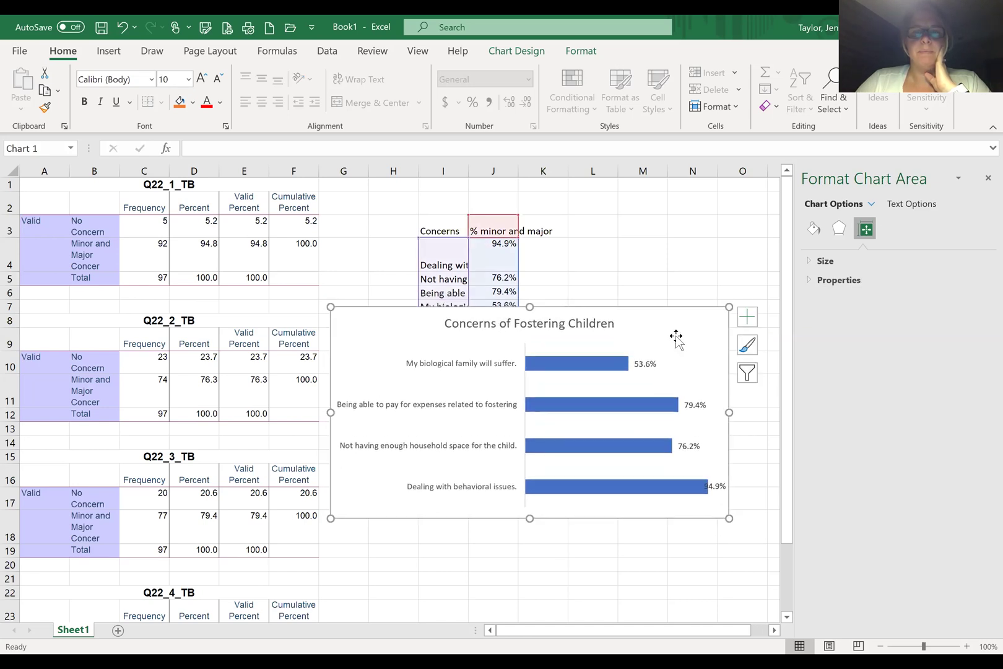
pyautogui.click(640, 255)
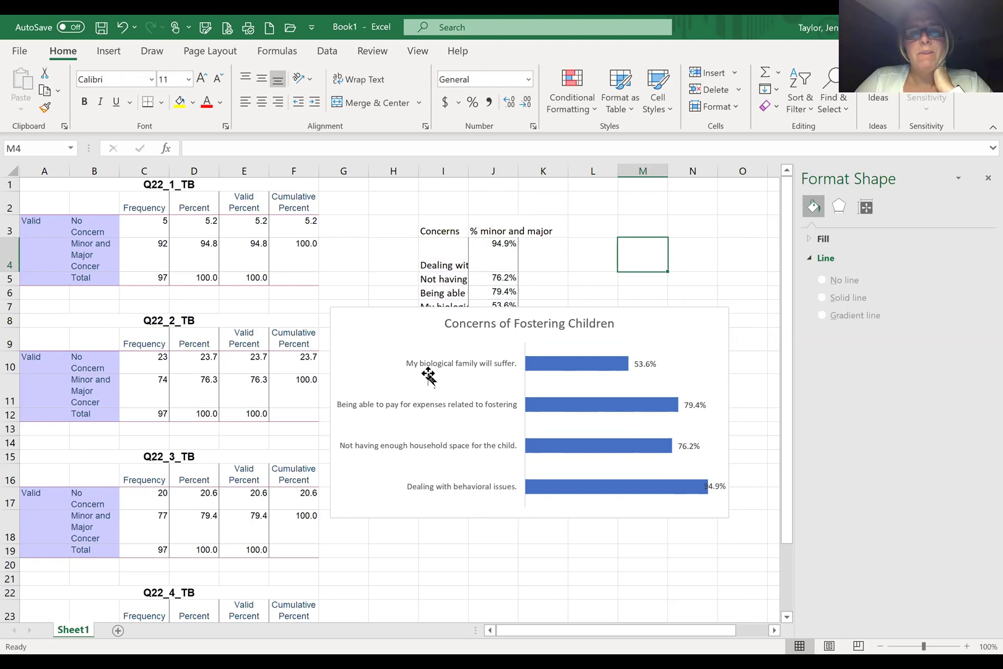
# Move the chart below the concerns table into rows 10–19.
pyautogui.click(649, 389)
pyautogui.moveTo(649, 390); pyautogui.dragTo(654, 440)
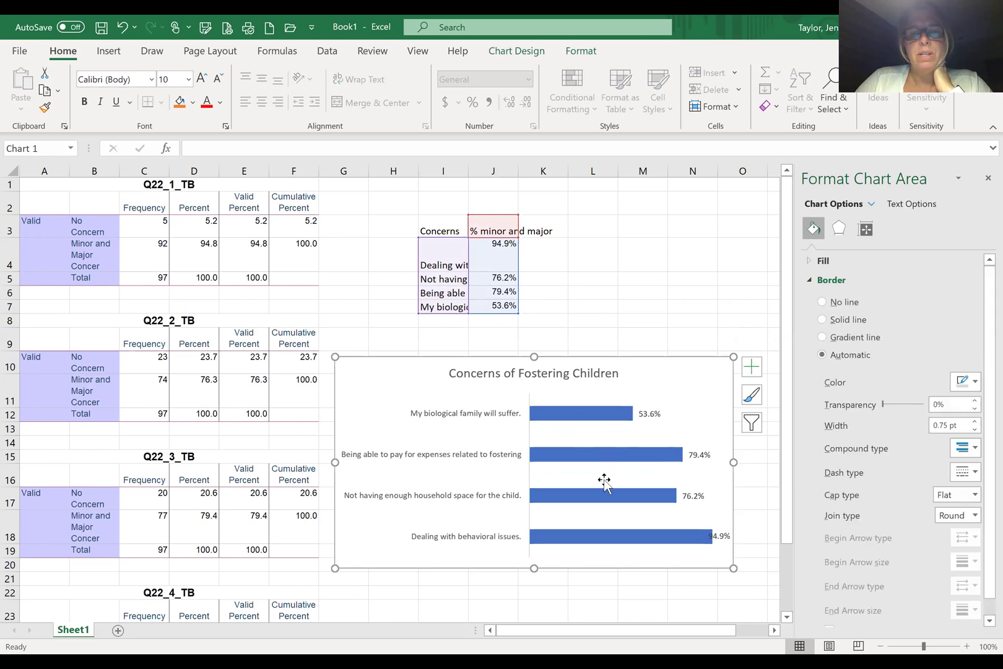
pyautogui.moveTo(442, 230); pyautogui.dragTo(492, 302)
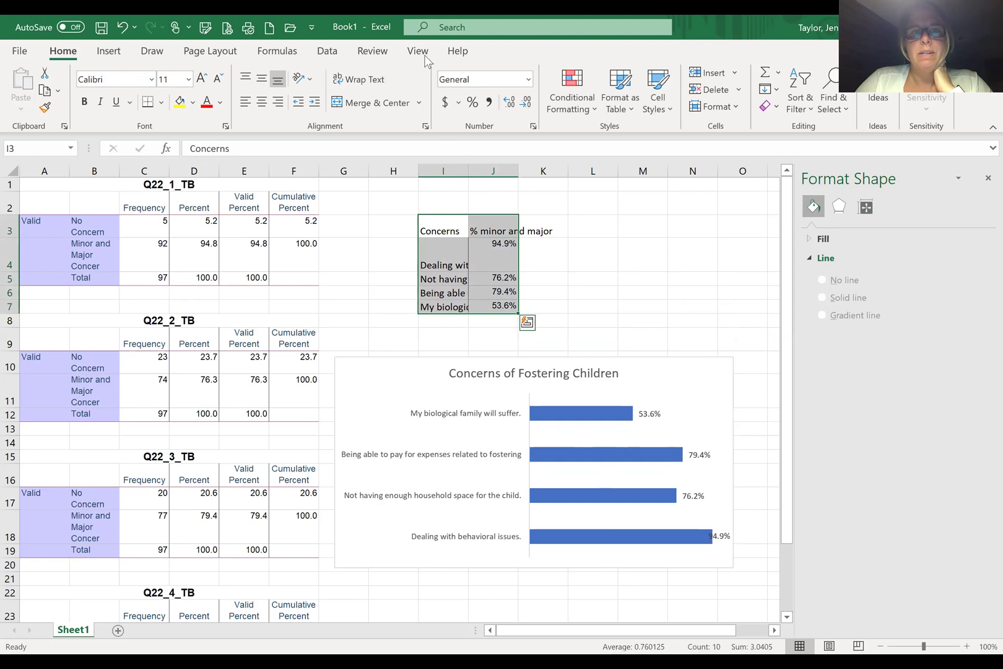
# Sort the concerns table by '% minor and major' Smallest to Largest so 94.9% tops the chart.
pyautogui.click(327, 55)
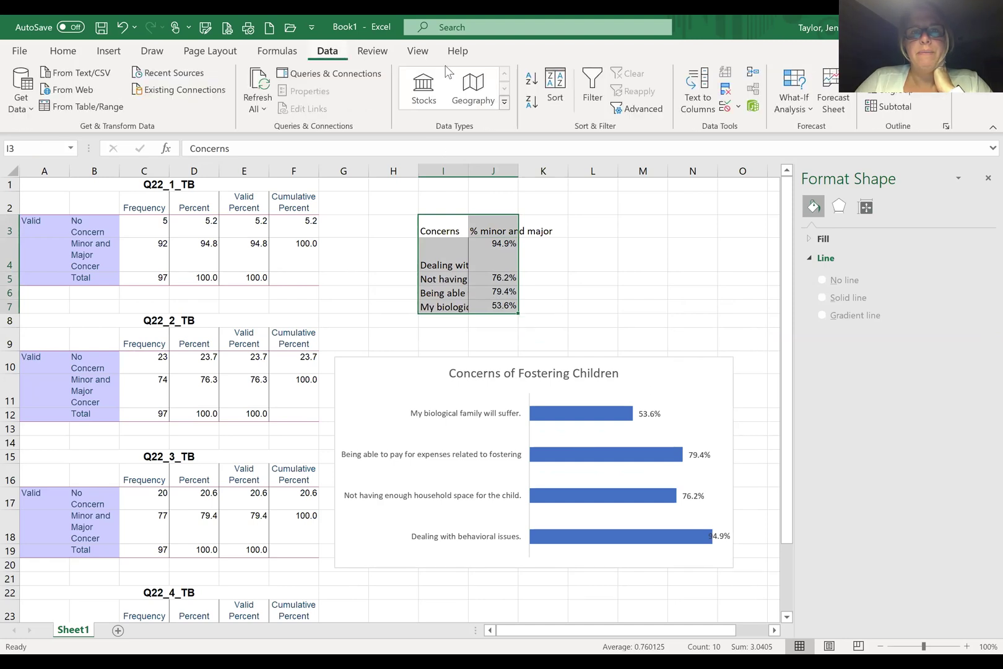
pyautogui.click(560, 93)
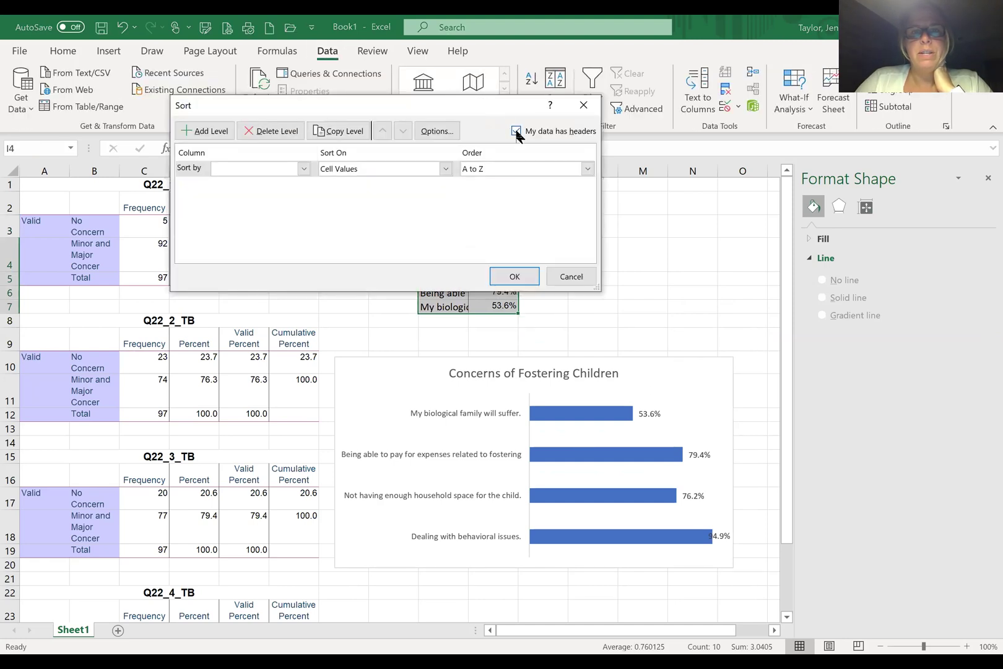
pyautogui.click(303, 169)
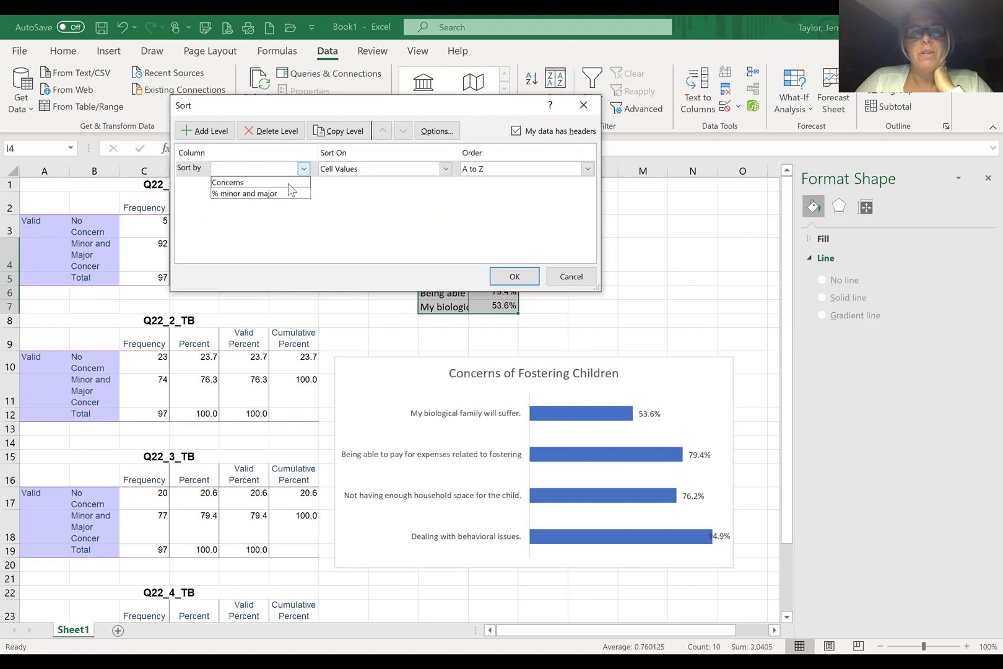
pyautogui.click(287, 191)
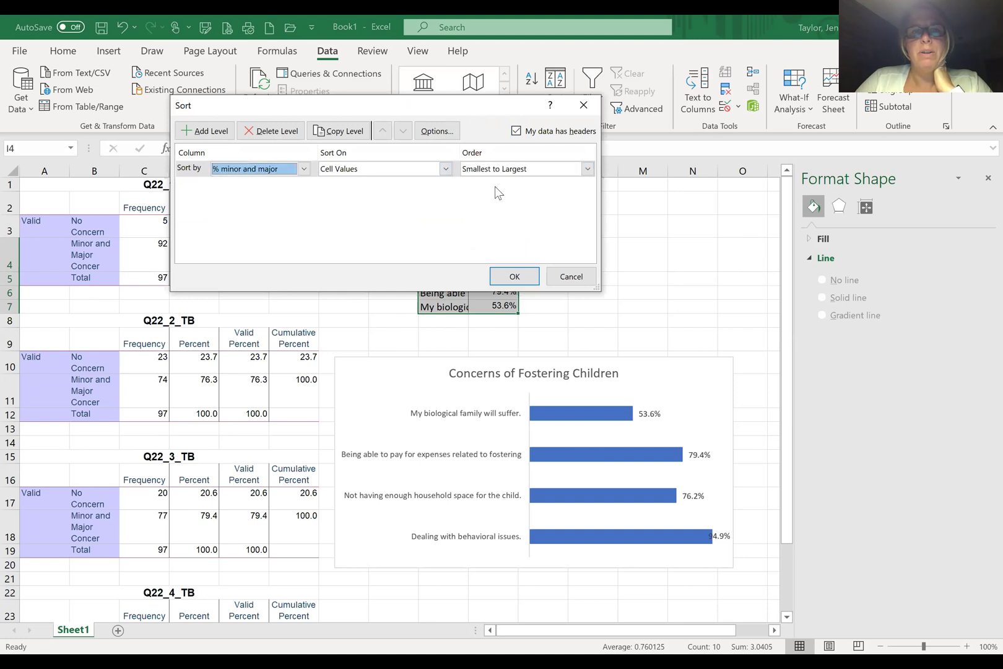
pyautogui.click(514, 277)
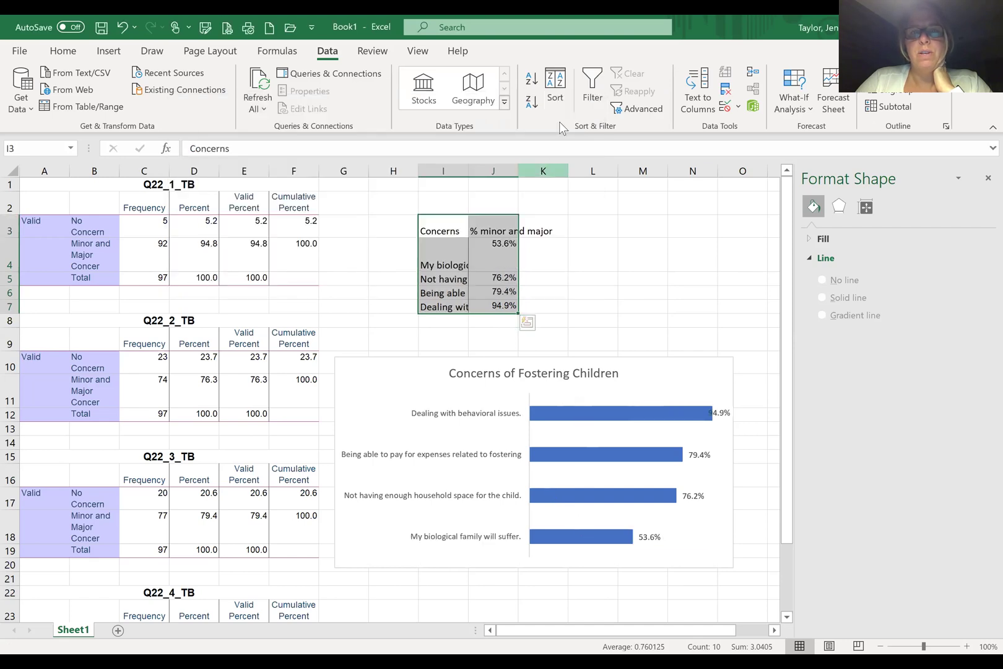
pyautogui.click(586, 169)
pyautogui.click(549, 195)
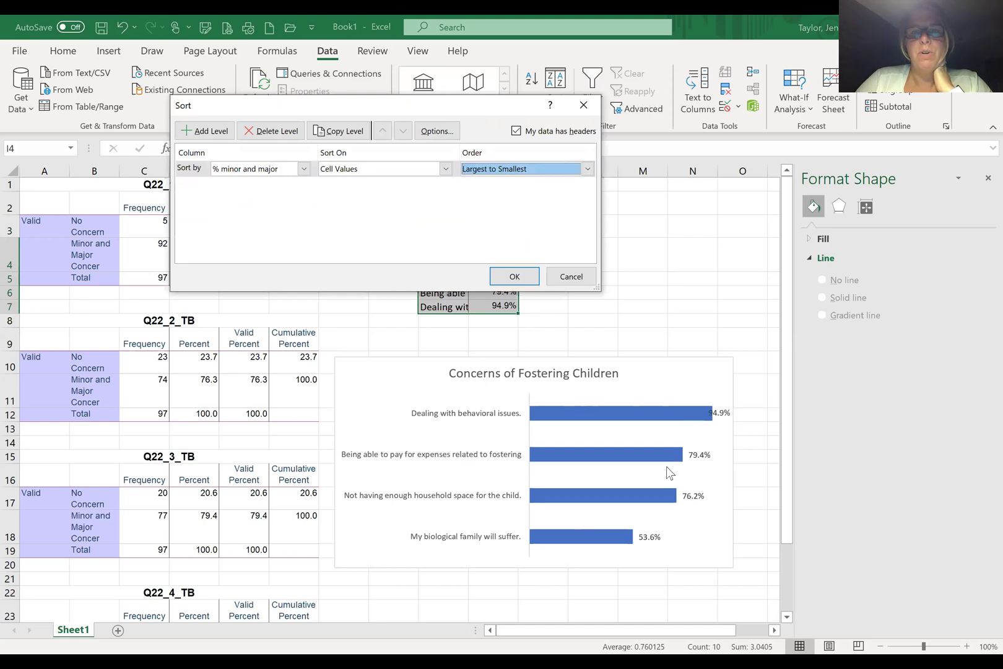
pyautogui.press('Return')
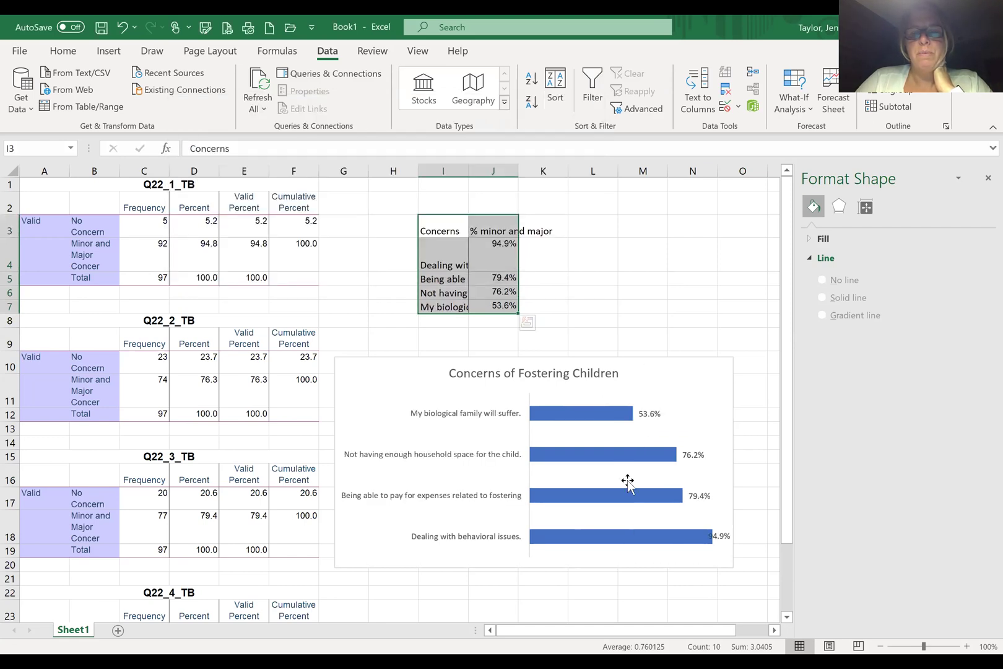
pyautogui.click(559, 94)
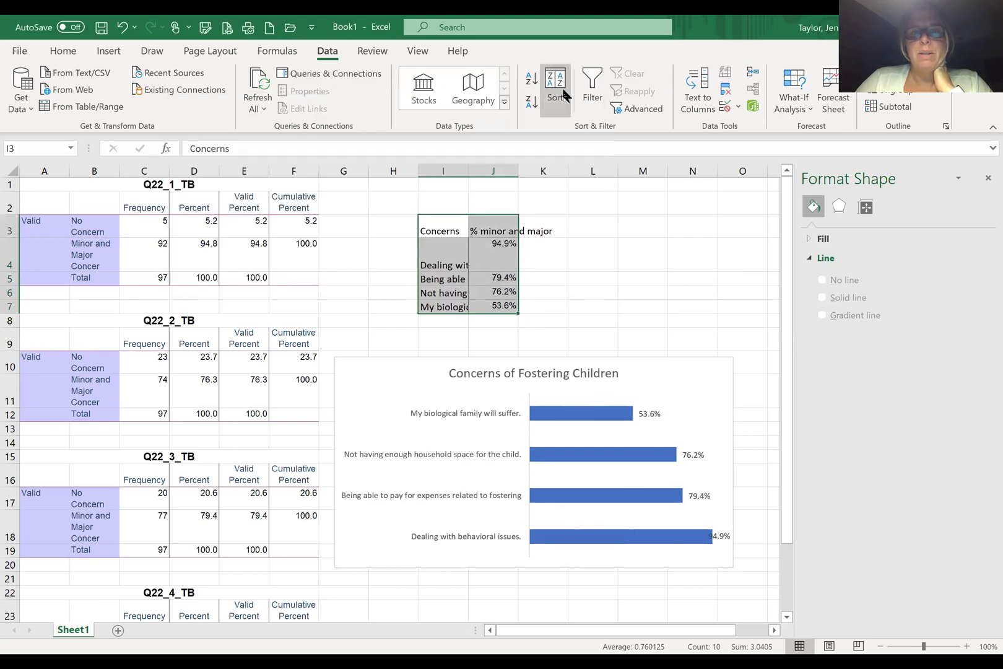
pyautogui.click(586, 169)
pyautogui.click(565, 183)
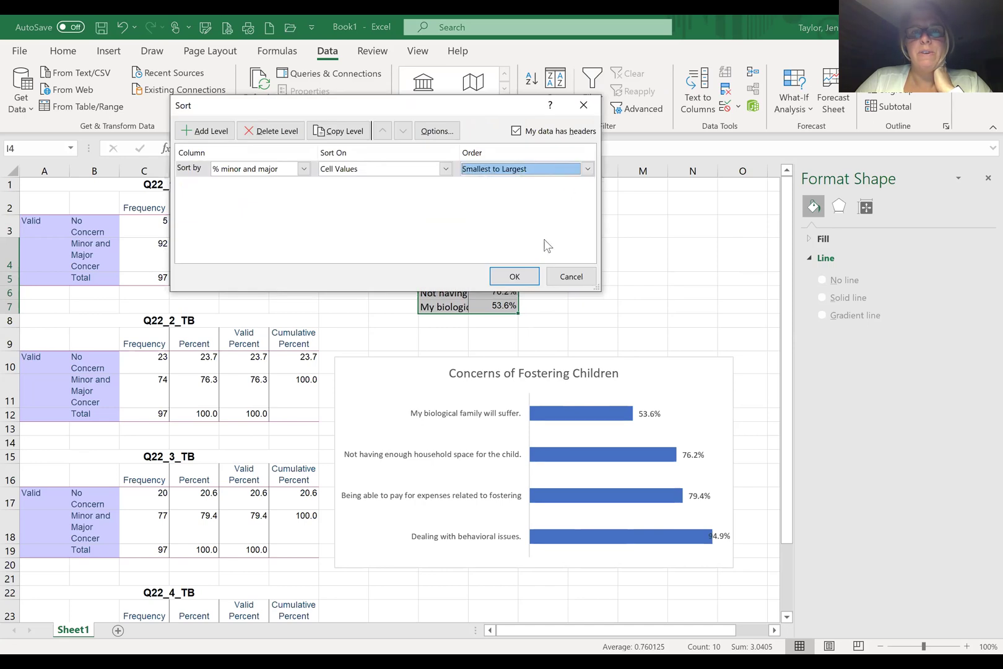
pyautogui.click(515, 277)
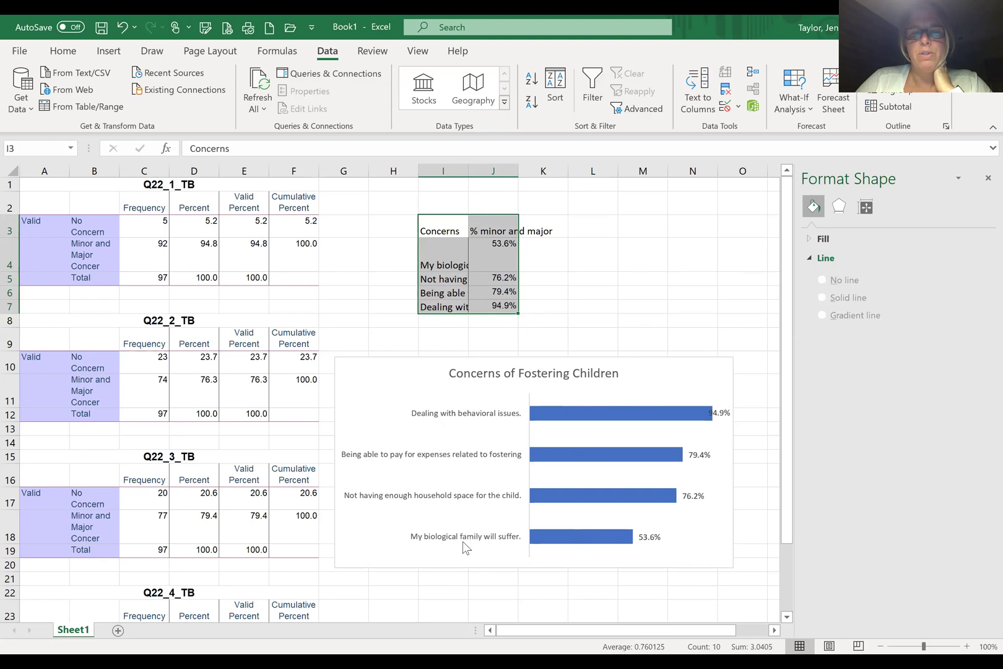
pyautogui.click(675, 273)
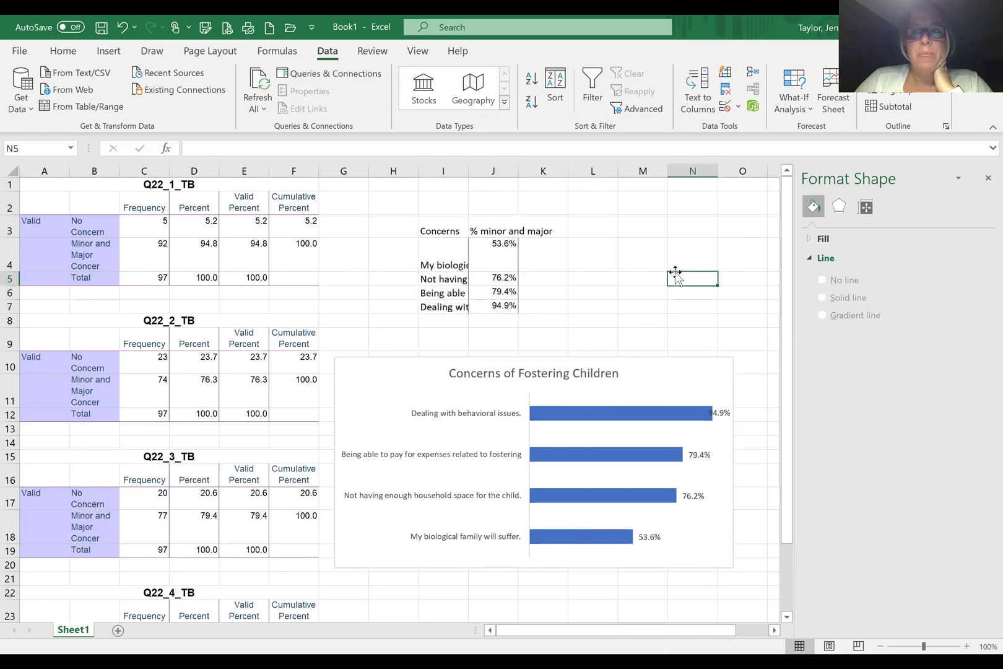